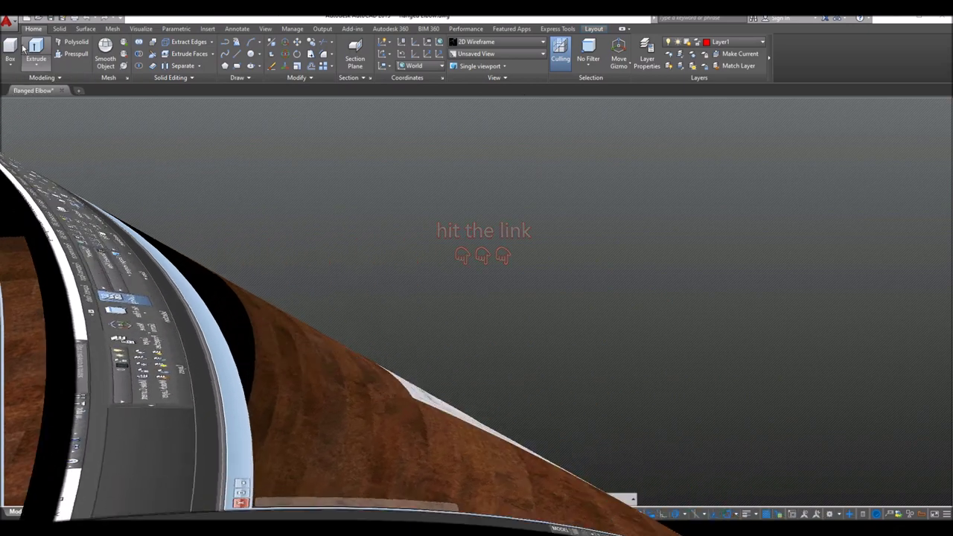
Step: Create a new drawing from the acad3D template
{"action": "left_click", "coordinate": [17, 28]}
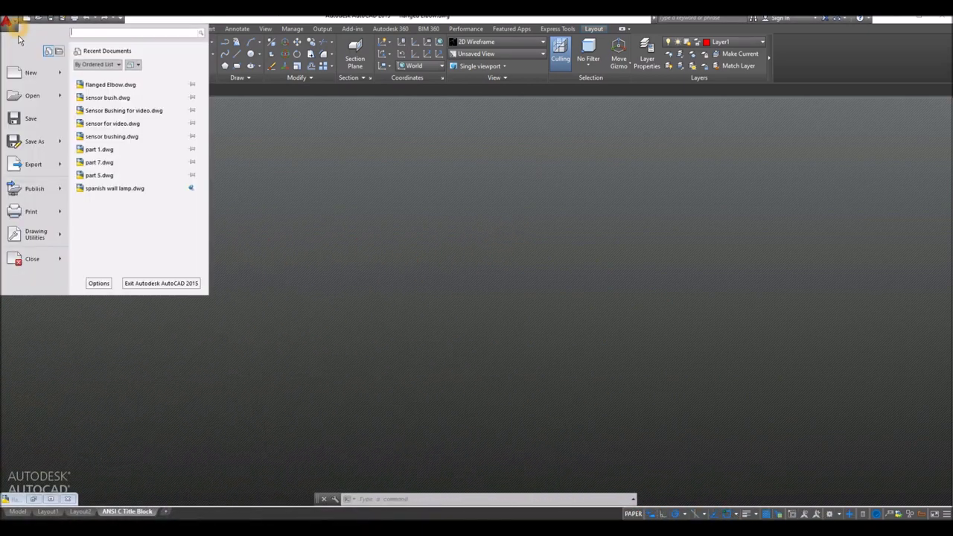
{"action": "left_click", "coordinate": [31, 75]}
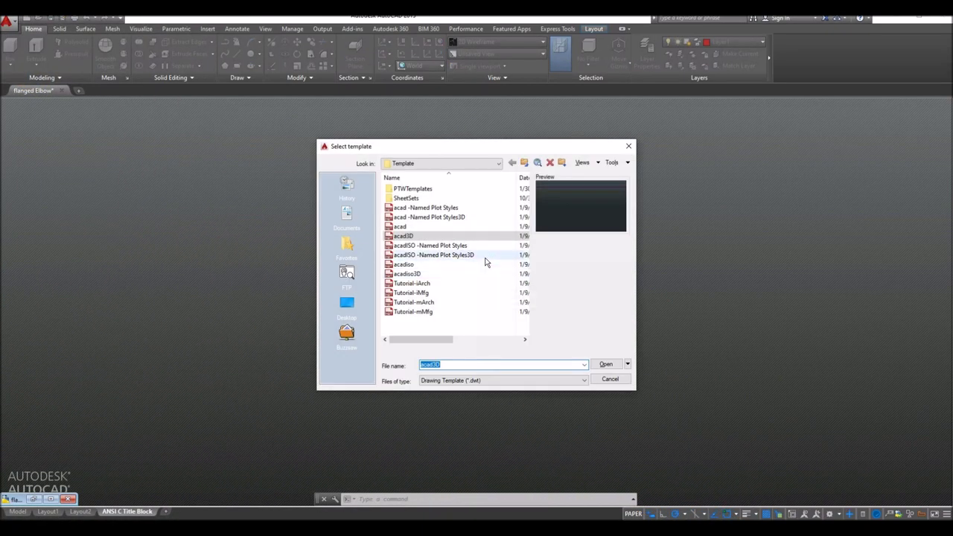
{"action": "left_click", "coordinate": [426, 238]}
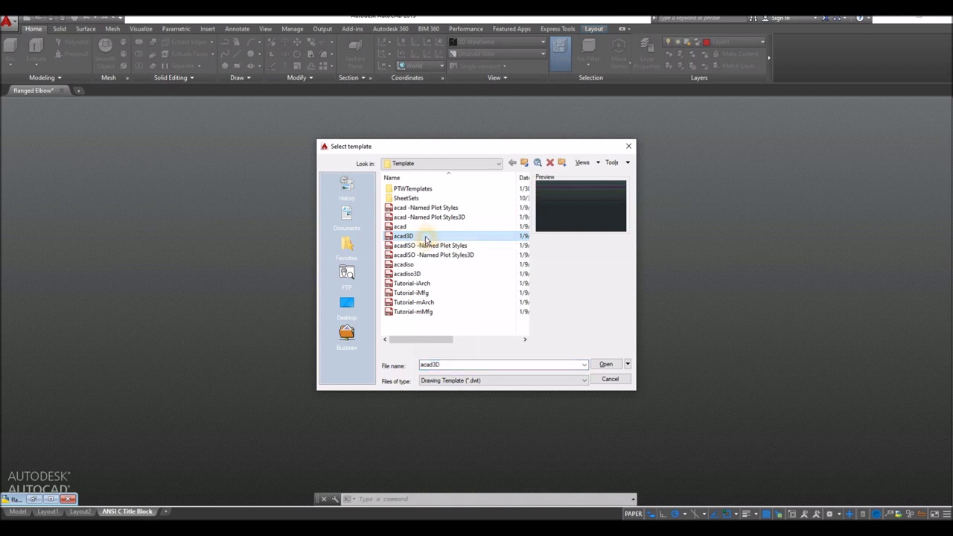
{"action": "left_click", "coordinate": [607, 364]}
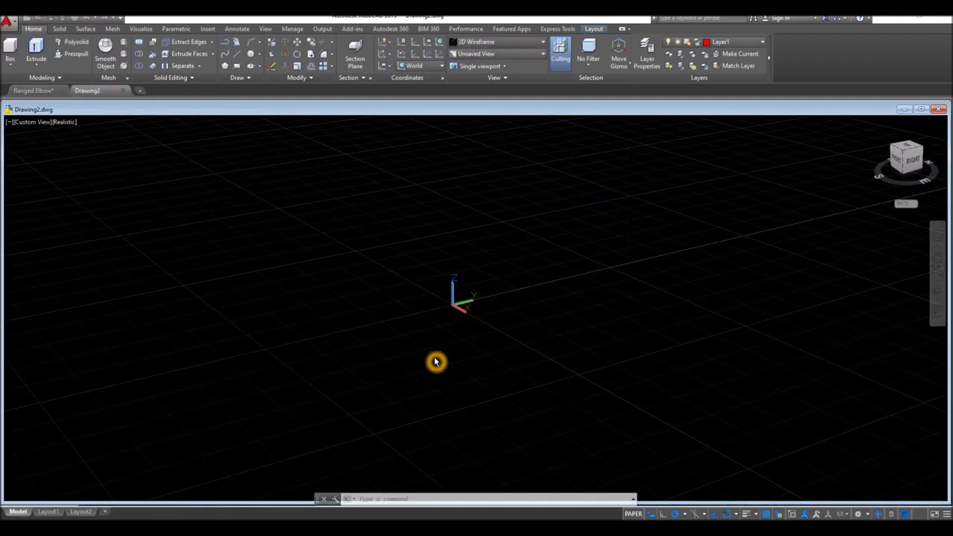
Step: Restore the flanged Elbow drawing and narrow the new drawing's window so both stand side by side
{"action": "left_click_drag", "start_coordinate": [4, 217], "coordinate": [356, 223]}
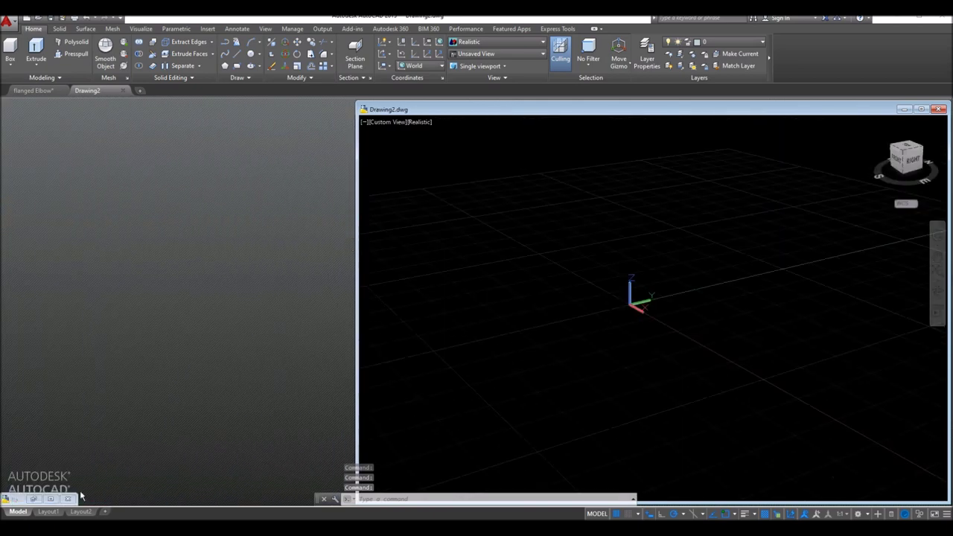
{"action": "left_click", "coordinate": [36, 500]}
{"action": "left_click_drag", "start_coordinate": [357, 344], "coordinate": [306, 354]}
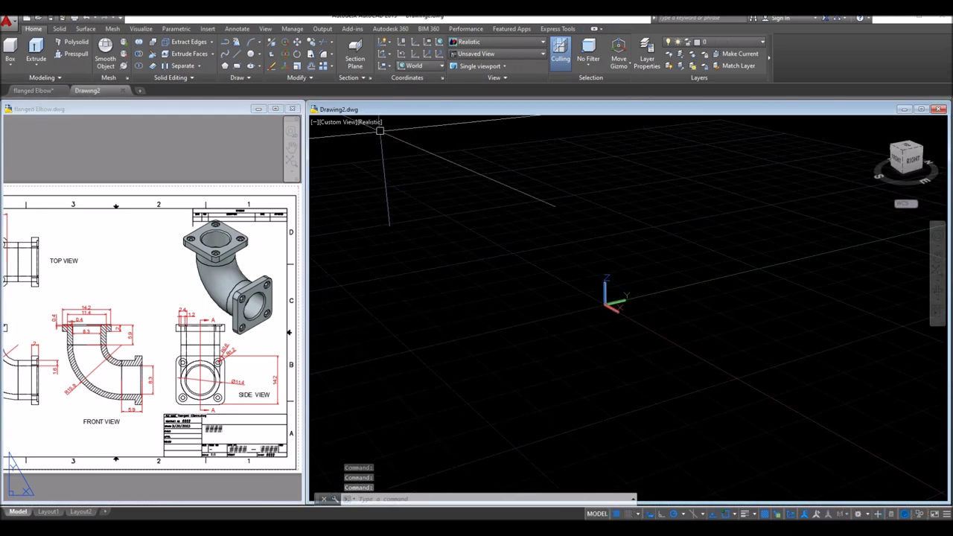
Step: Enlarge the dimensioned front view in the flanged Elbow drawing for reference
{"action": "left_click", "coordinate": [156, 362]}
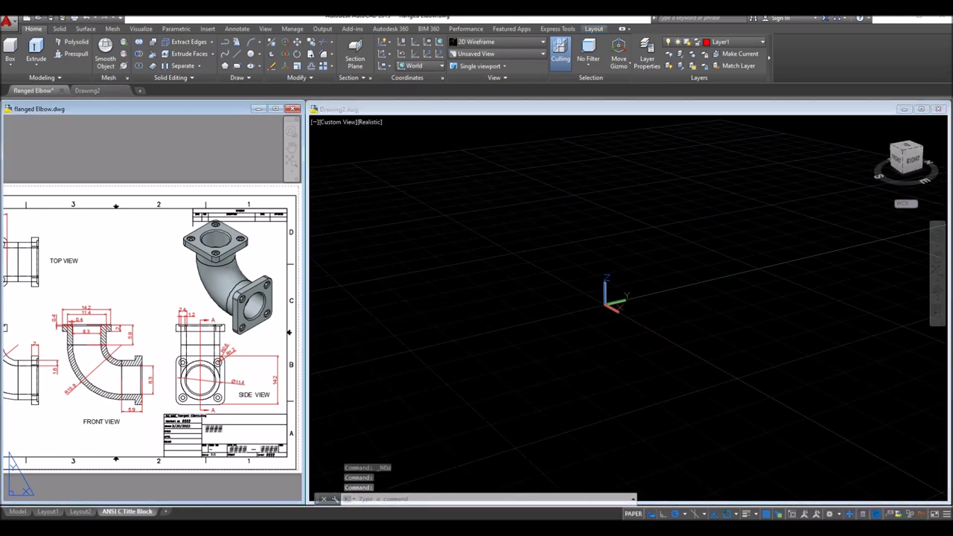
{"action": "left_click", "coordinate": [125, 358]}
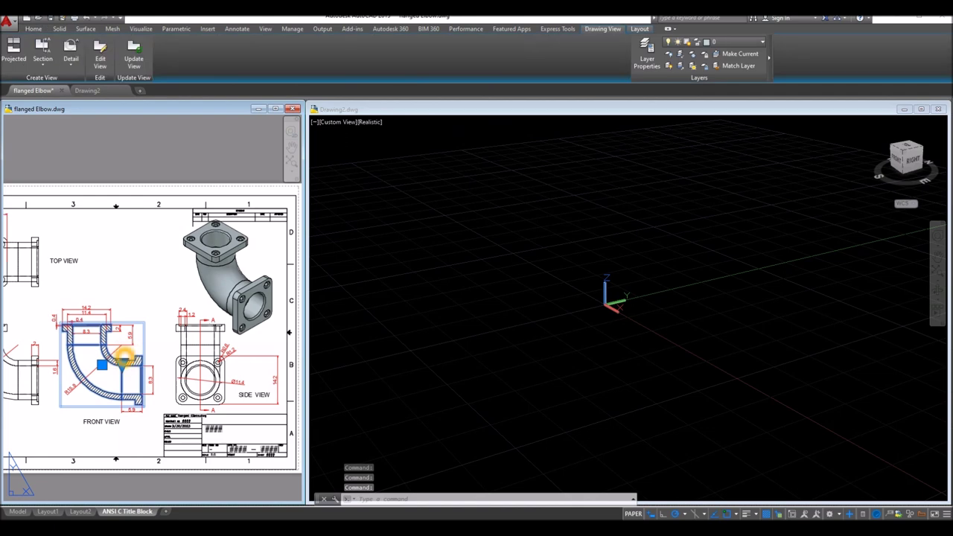
{"action": "scroll", "coordinate": [125, 359], "scroll_direction": "up", "scroll_amount": 5}
{"action": "left_click", "coordinate": [222, 162]}
{"action": "key", "text": "Escape"}
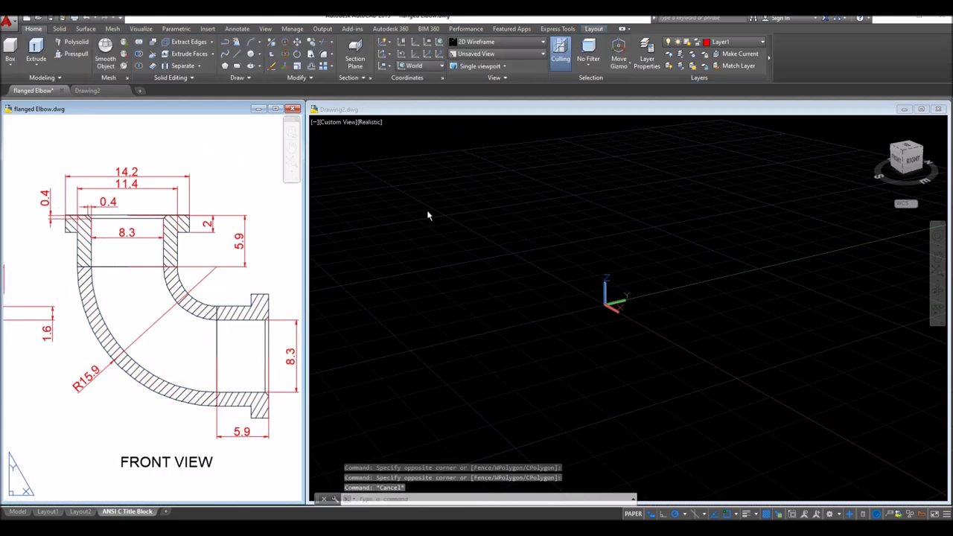
Step: Set the new drawing's viewport to the Front view
{"action": "left_click", "coordinate": [427, 217]}
{"action": "left_click", "coordinate": [336, 125]}
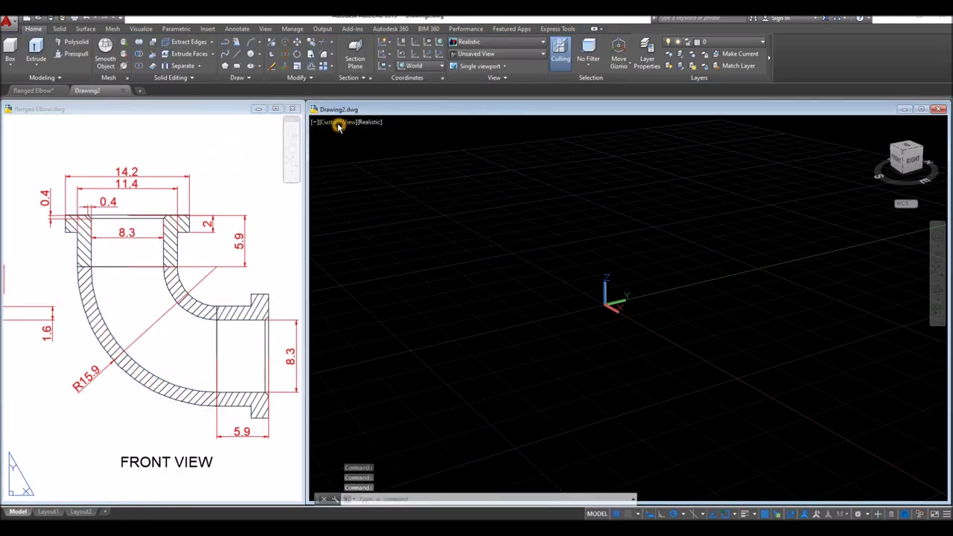
{"action": "left_click", "coordinate": [362, 189]}
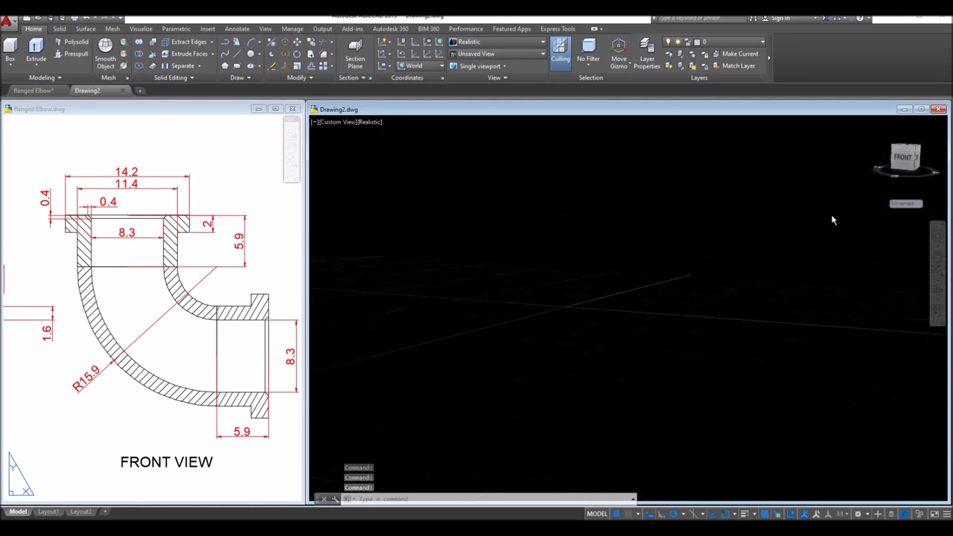
{"action": "left_click", "coordinate": [941, 188]}
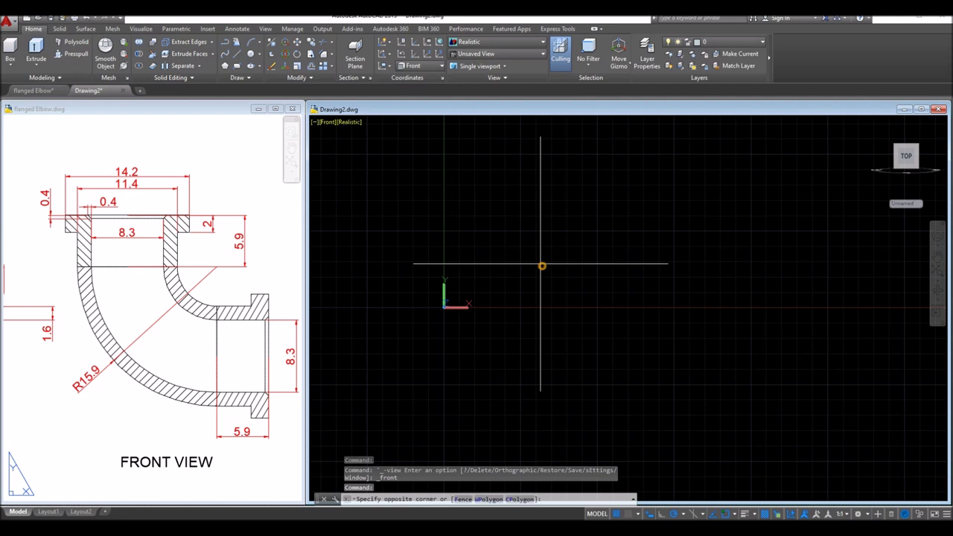
{"action": "left_click", "coordinate": [559, 263]}
{"action": "left_click", "coordinate": [560, 263]}
{"action": "middle_click_drag", "start_coordinate": [560, 264], "coordinate": [490, 328]}
{"action": "left_click", "coordinate": [511, 308]}
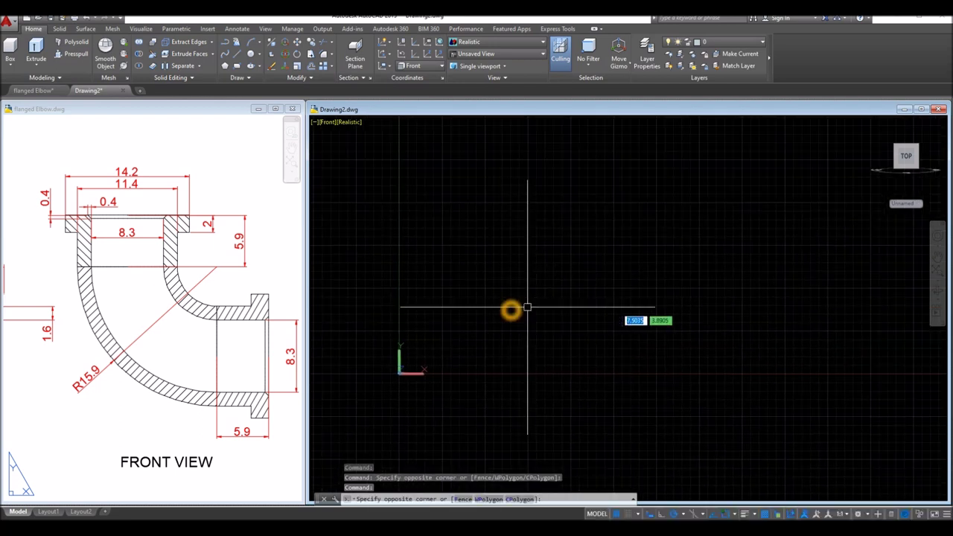
Step: Draw a circle of radius 15.9 in the new drawing, matching the elbow's outer bend radius in the front view
{"action": "left_click", "coordinate": [182, 342]}
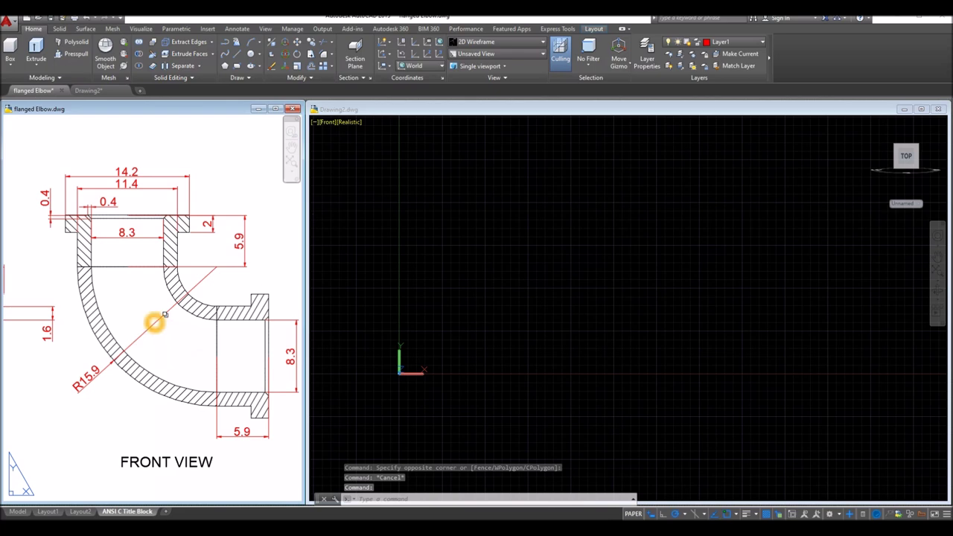
{"action": "left_click", "coordinate": [154, 322]}
{"action": "right_click", "coordinate": [154, 322]}
{"action": "left_click", "coordinate": [461, 315]}
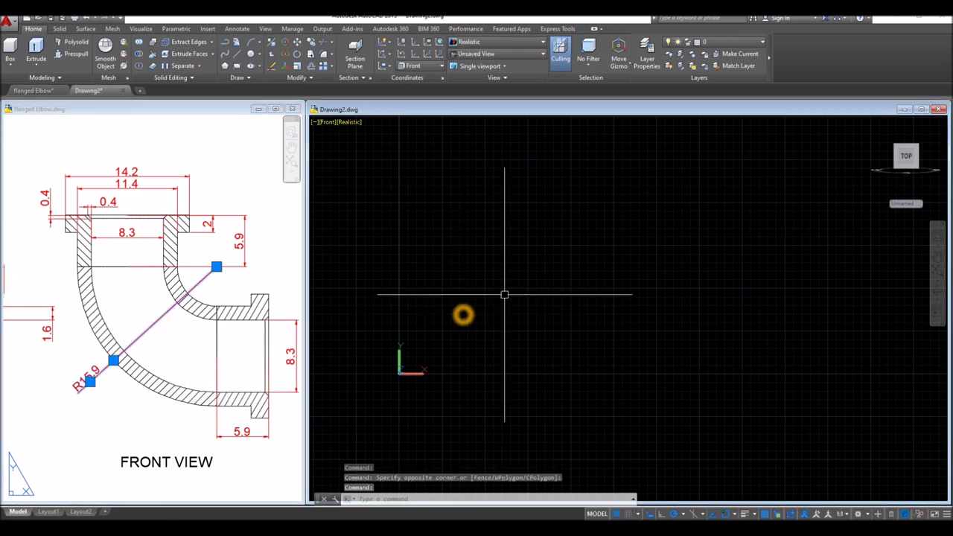
{"action": "key", "text": "Return"}
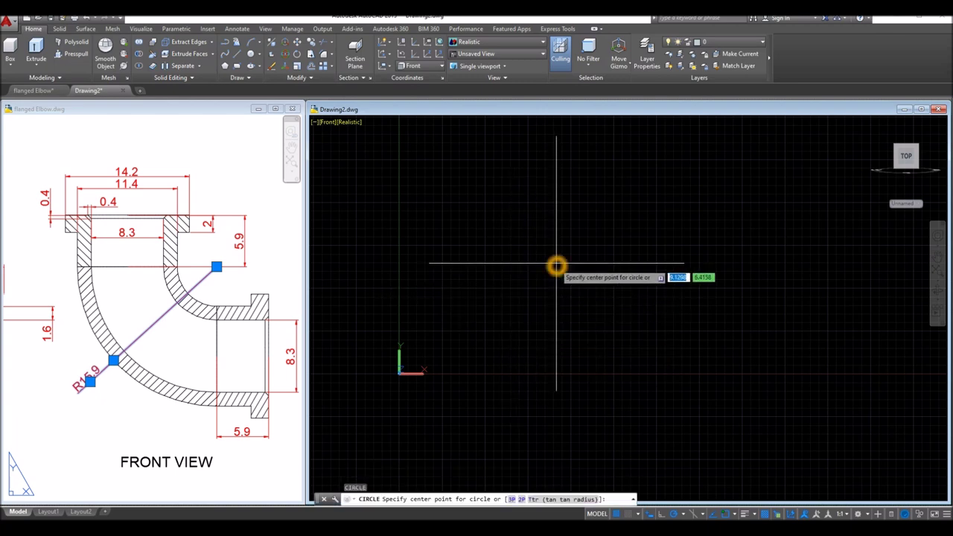
{"action": "left_click", "coordinate": [590, 222]}
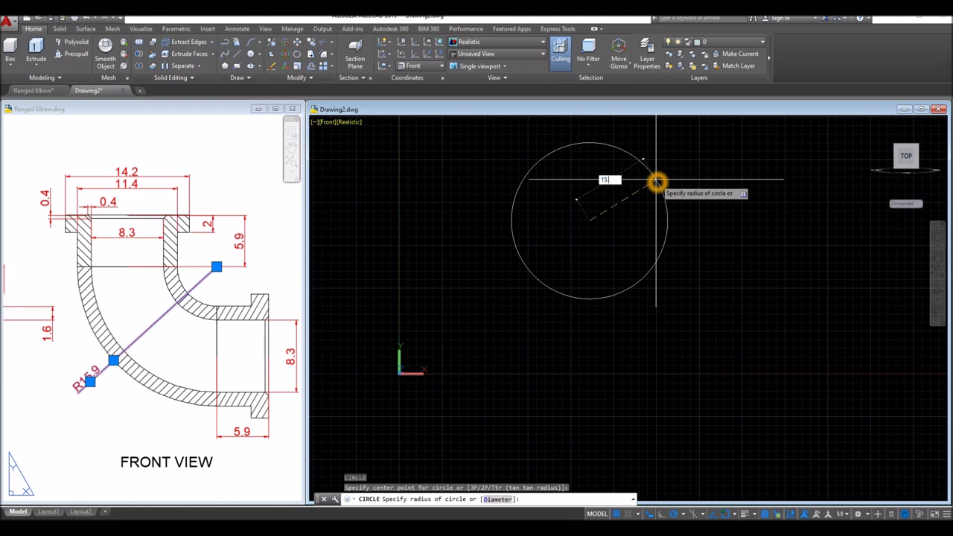
{"action": "key", "text": "Return"}
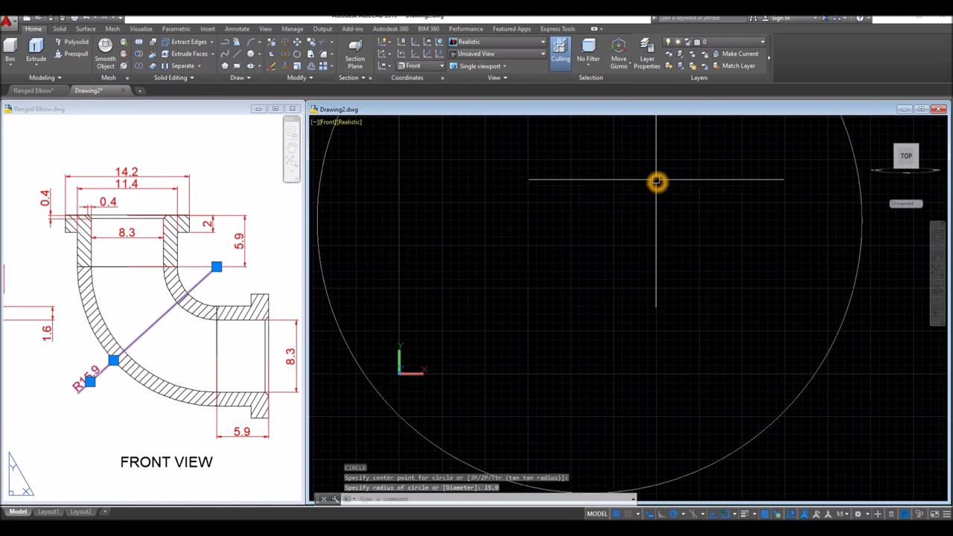
Step: Draw a horizontal line 5.9 long to the right from the circle's bottom quadrant
{"action": "scroll", "coordinate": [654, 193], "scroll_direction": "down", "scroll_amount": 5}
{"action": "middle_click_drag", "start_coordinate": [651, 206], "coordinate": [491, 252]}
{"action": "left_click", "coordinate": [172, 419]}
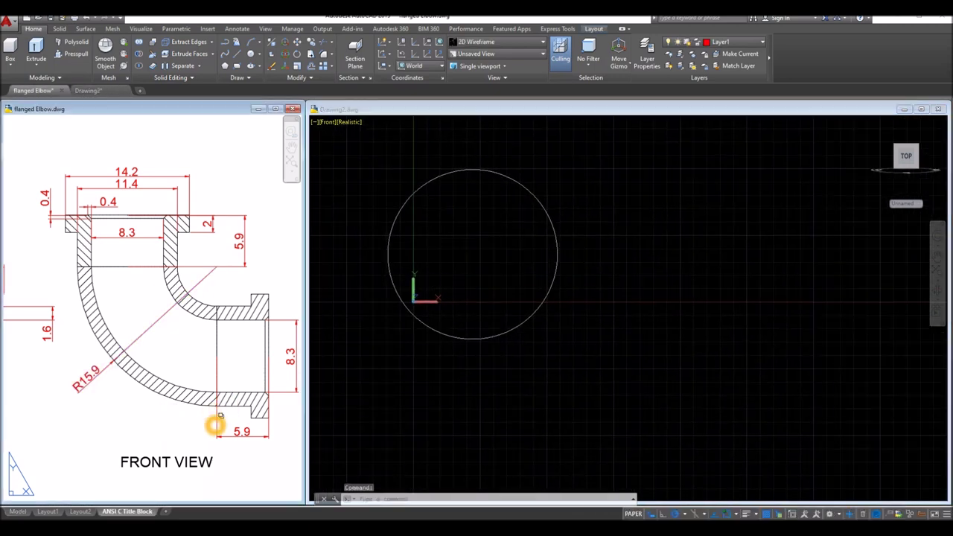
{"action": "left_click", "coordinate": [520, 393]}
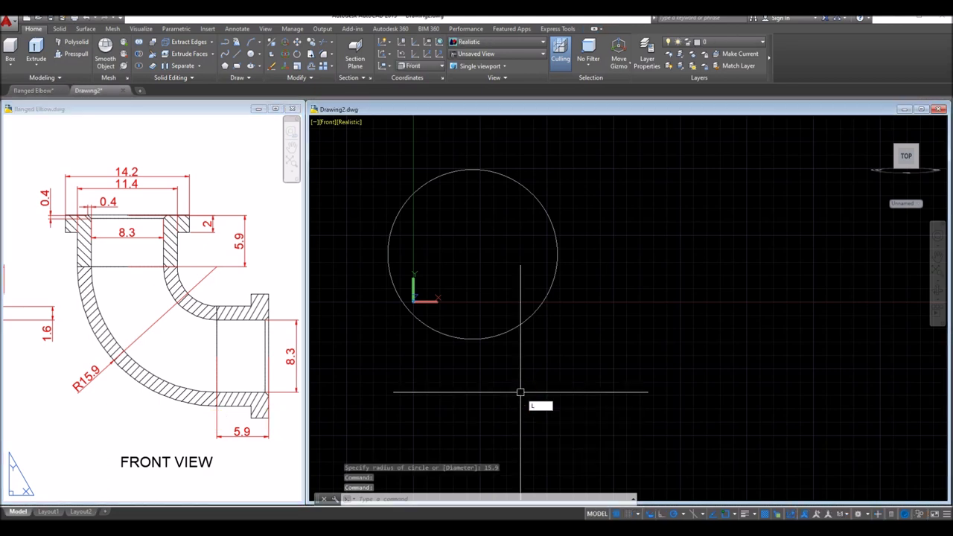
{"action": "key", "text": "Return"}
{"action": "left_click", "coordinate": [472, 341]}
{"action": "left_click", "coordinate": [565, 344]}
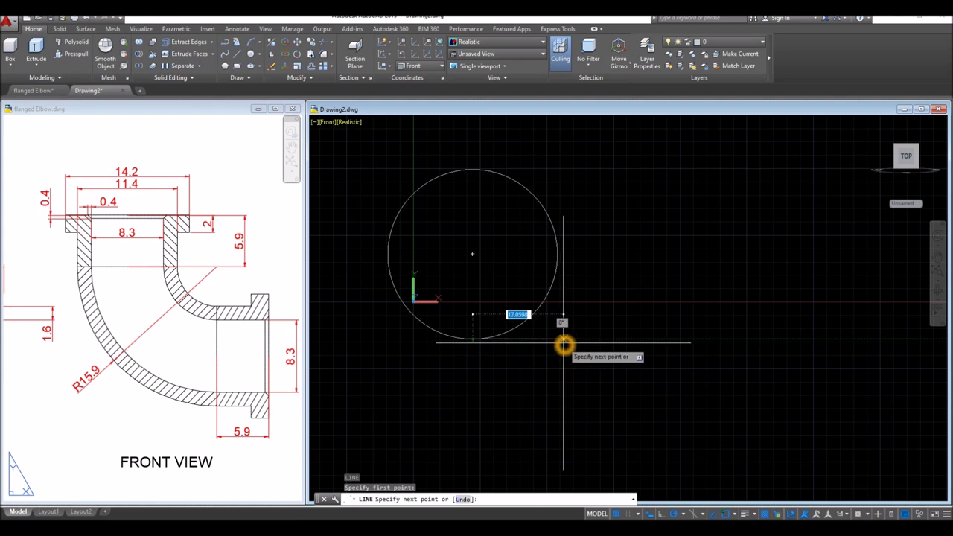
{"action": "key", "text": "Return"}
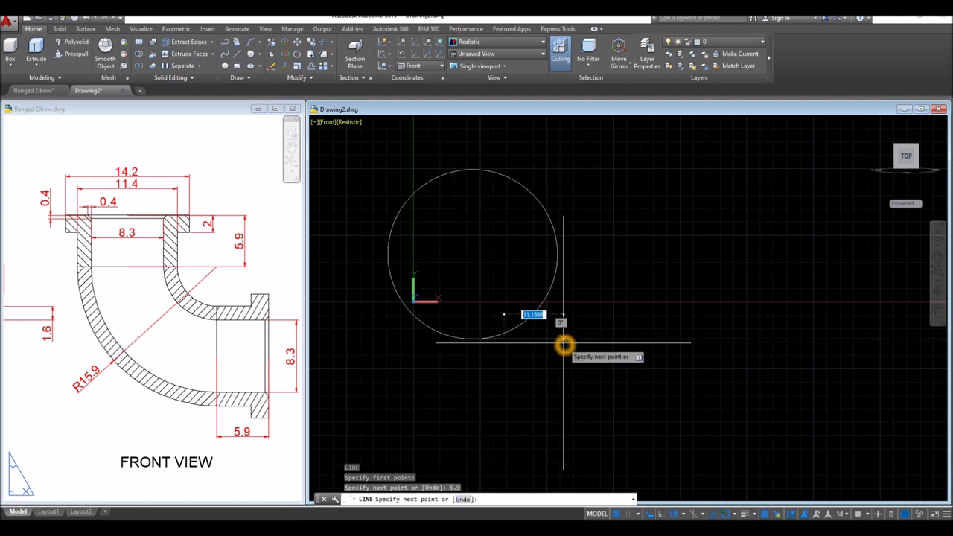
{"action": "right_click", "coordinate": [592, 291]}
{"action": "left_click", "coordinate": [604, 296]}
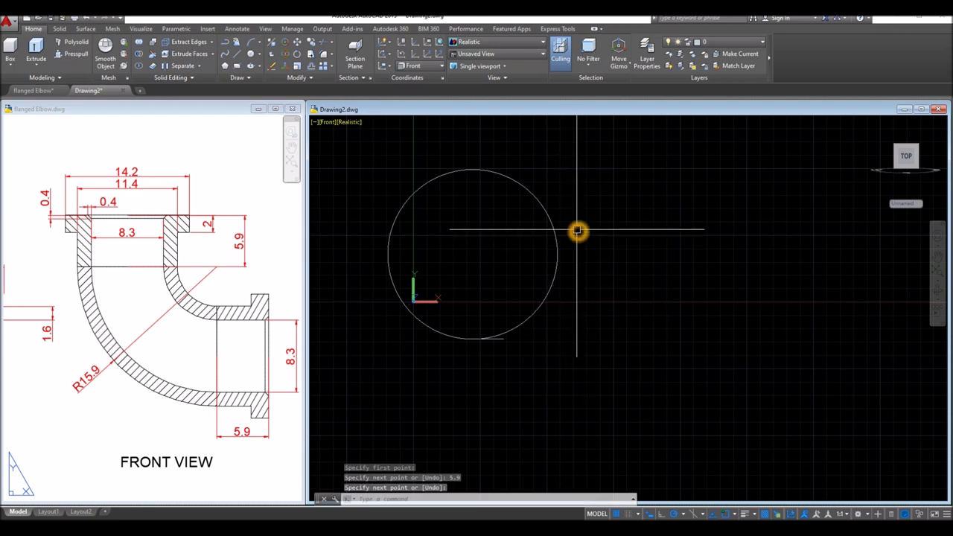
Step: Draw a vertical line 5.9 long upward from the circle's left quadrant
{"action": "right_click", "coordinate": [576, 230]}
{"action": "left_click", "coordinate": [592, 235]}
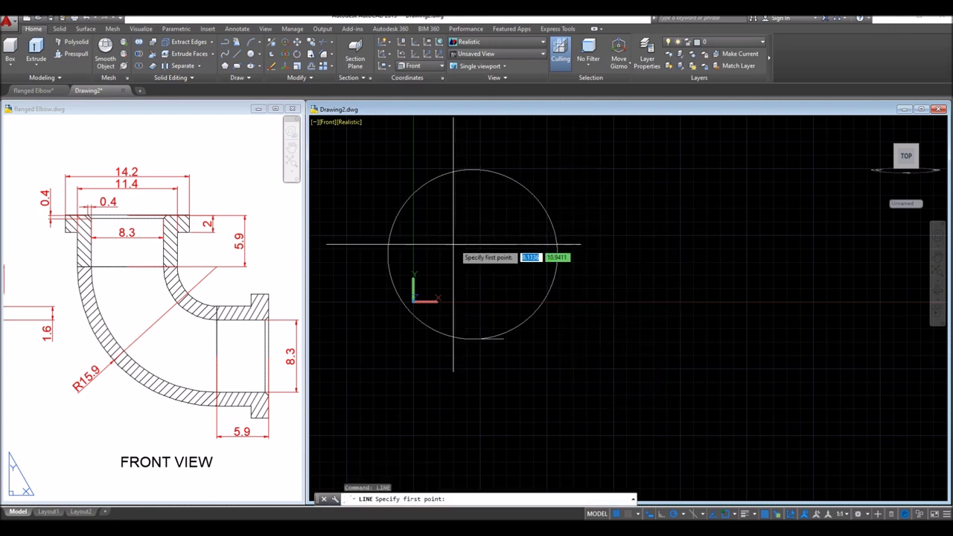
{"action": "left_click", "coordinate": [388, 255]}
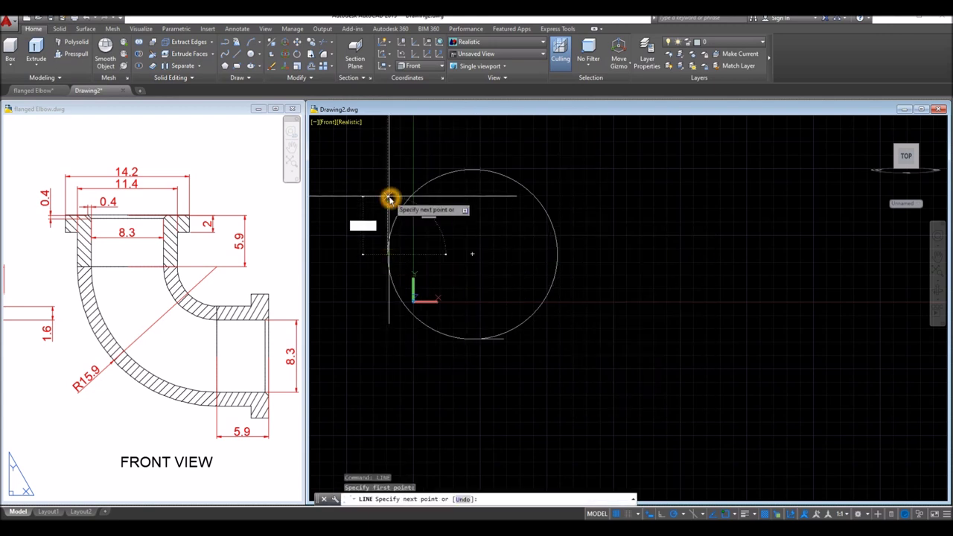
{"action": "key", "text": "Return"}
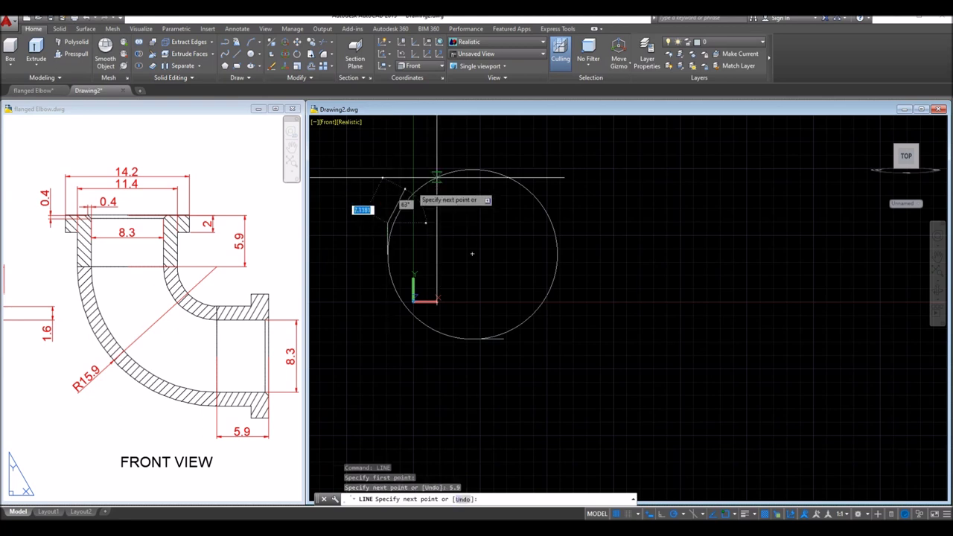
{"action": "right_click", "coordinate": [505, 164]}
{"action": "left_click", "coordinate": [506, 164]}
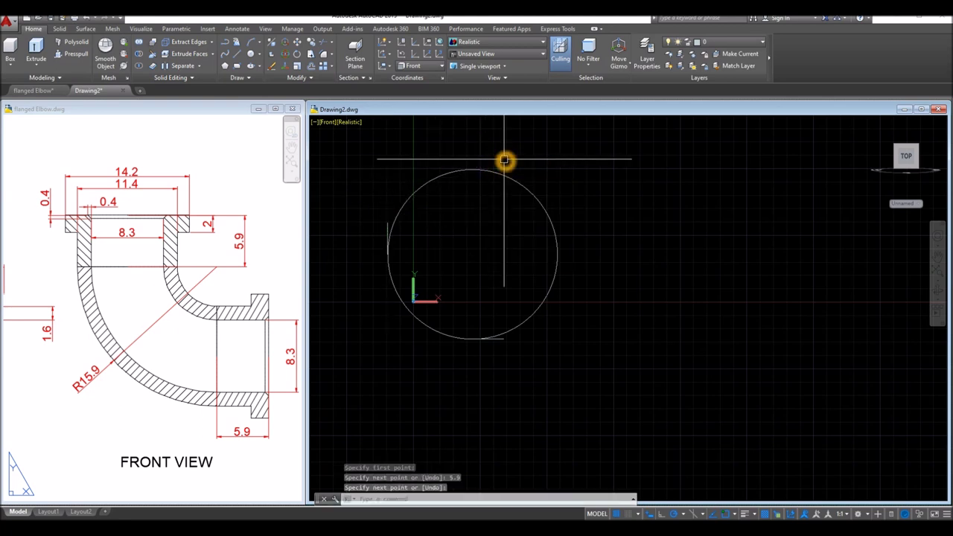
Step: Trim the circle against the two lines, keeping only the lower-left quarter arc between them
{"action": "type", "text": "TR"}
{"action": "key", "text": "Return"}
{"action": "key", "text": "Return"}
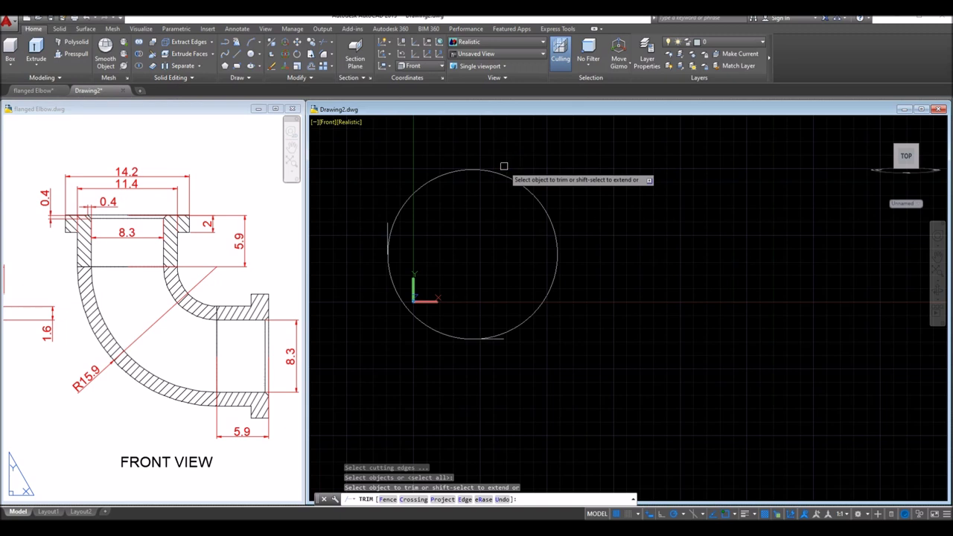
{"action": "left_click", "coordinate": [505, 175]}
{"action": "right_click", "coordinate": [519, 175]}
{"action": "left_click", "coordinate": [524, 180]}
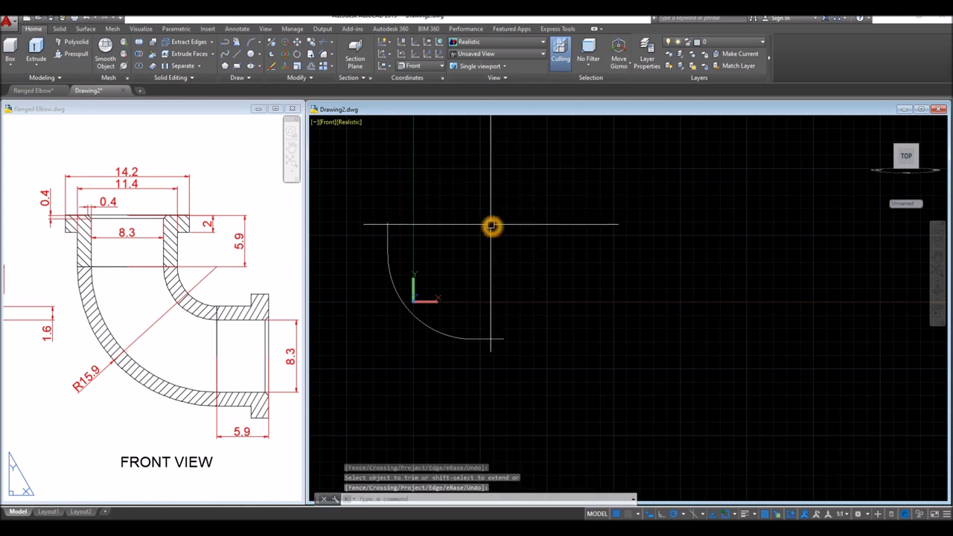
Step: Join the two lines and the quarter arc into a single polyline
{"action": "type", "text": "j"}
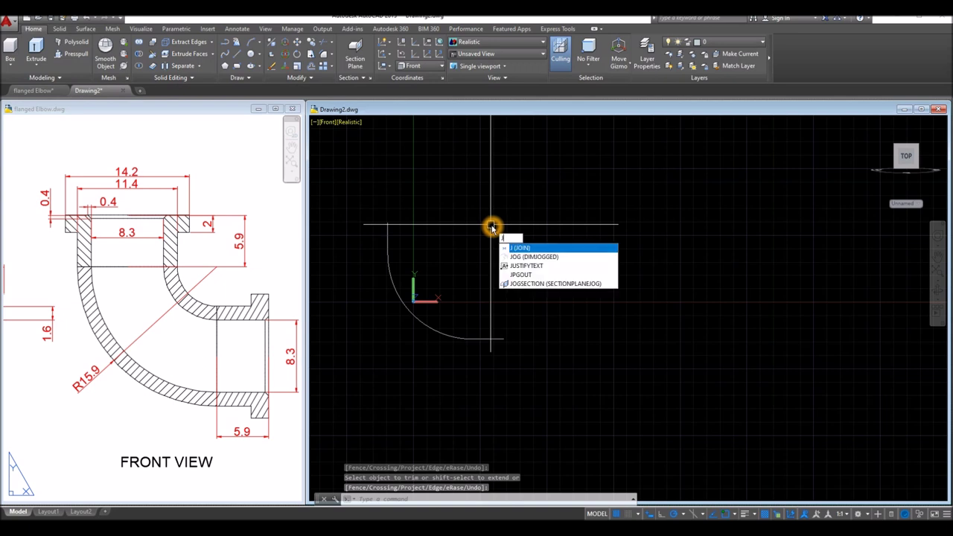
{"action": "key", "text": "Return"}
{"action": "left_click", "coordinate": [375, 209]}
{"action": "left_click", "coordinate": [525, 354]}
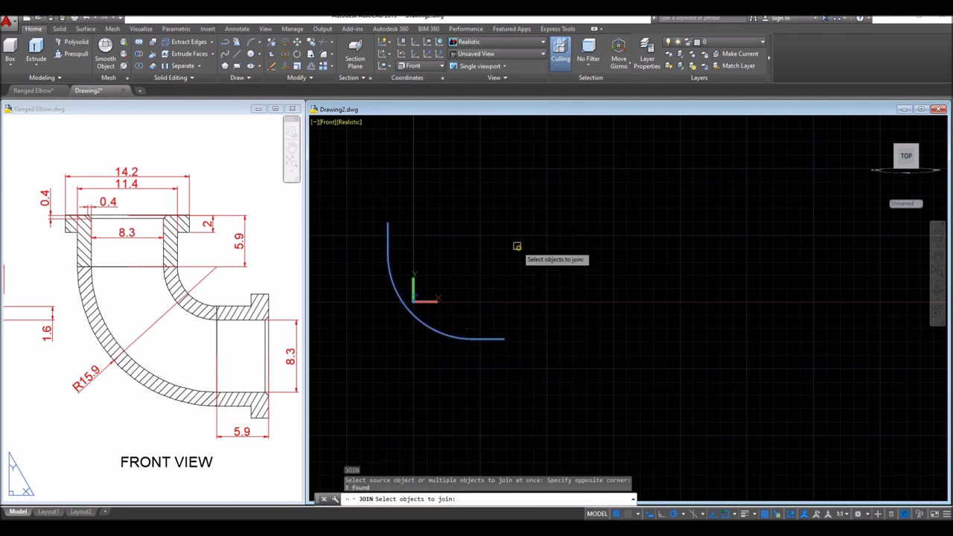
{"action": "key", "text": "Return"}
Step: Move the UCS origin to an empty spot below and to the left of the elbow path
{"action": "left_click", "coordinate": [415, 301]}
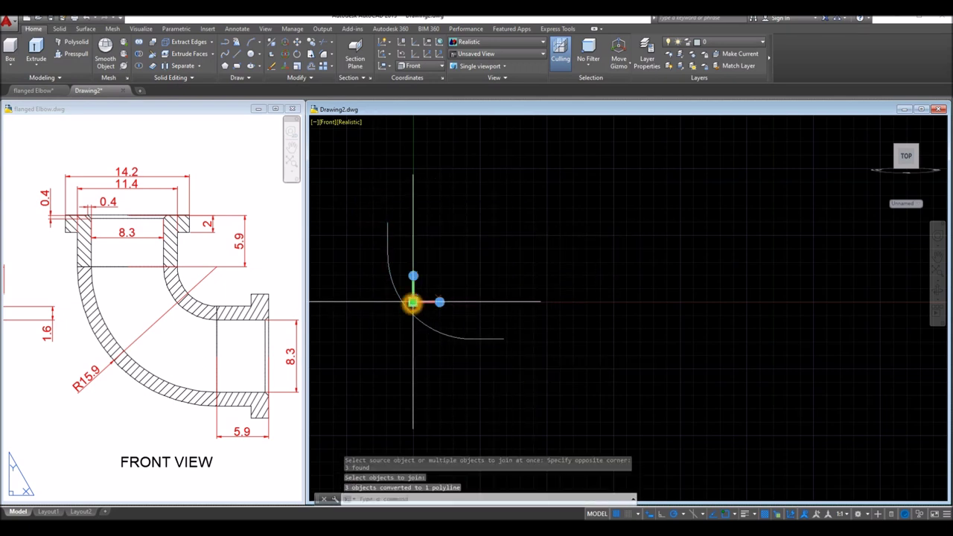
{"action": "left_click", "coordinate": [413, 302]}
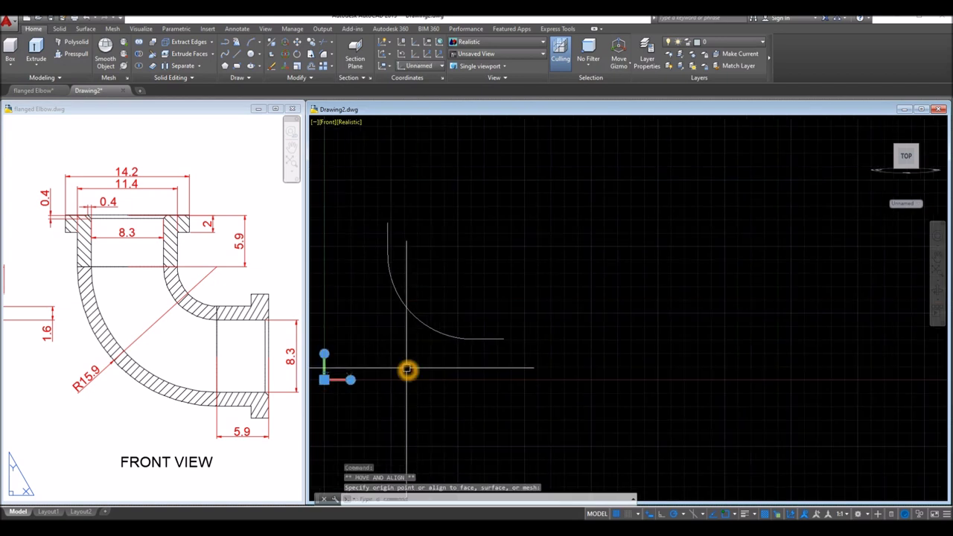
{"action": "key", "text": "Escape"}
Step: Draw a circle of diameter 8.3 centred on the upper end of the elbow path
{"action": "middle_click_drag", "start_coordinate": [407, 370], "coordinate": [449, 360]}
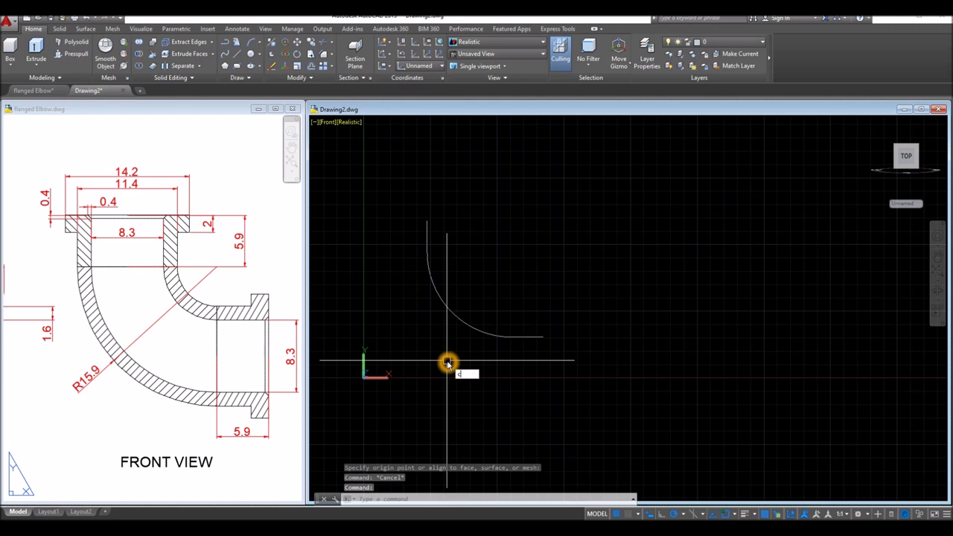
{"action": "key", "text": "Return"}
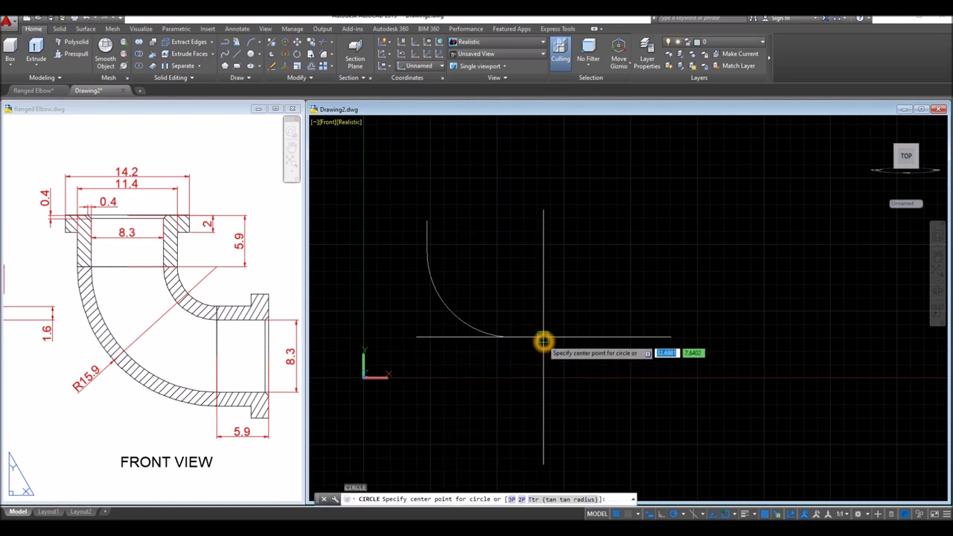
{"action": "left_click", "coordinate": [426, 221]}
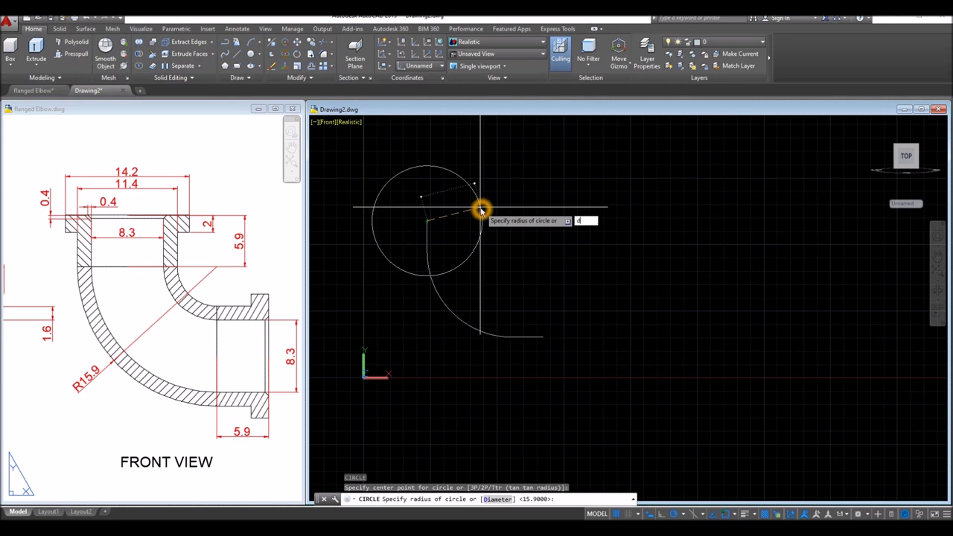
{"action": "key", "text": "Return"}
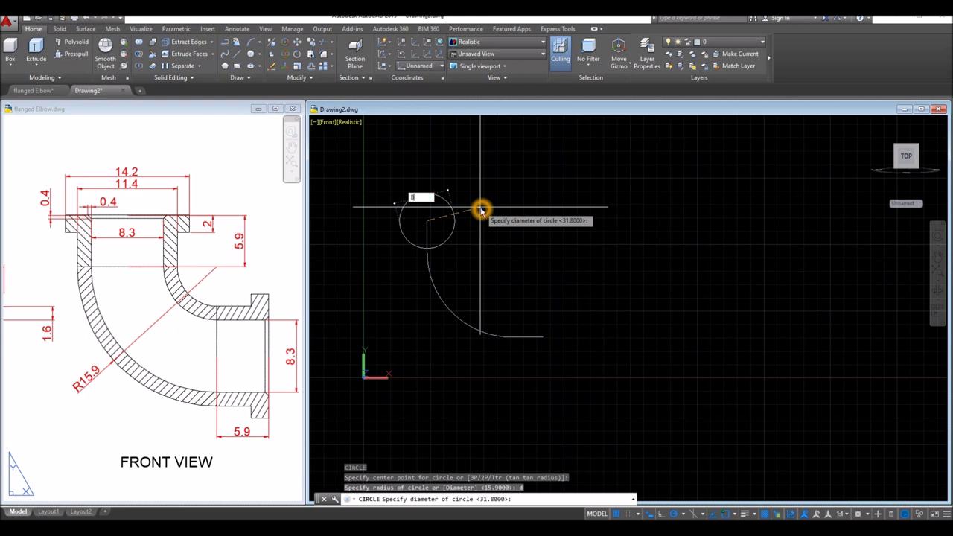
{"action": "key", "text": "Return"}
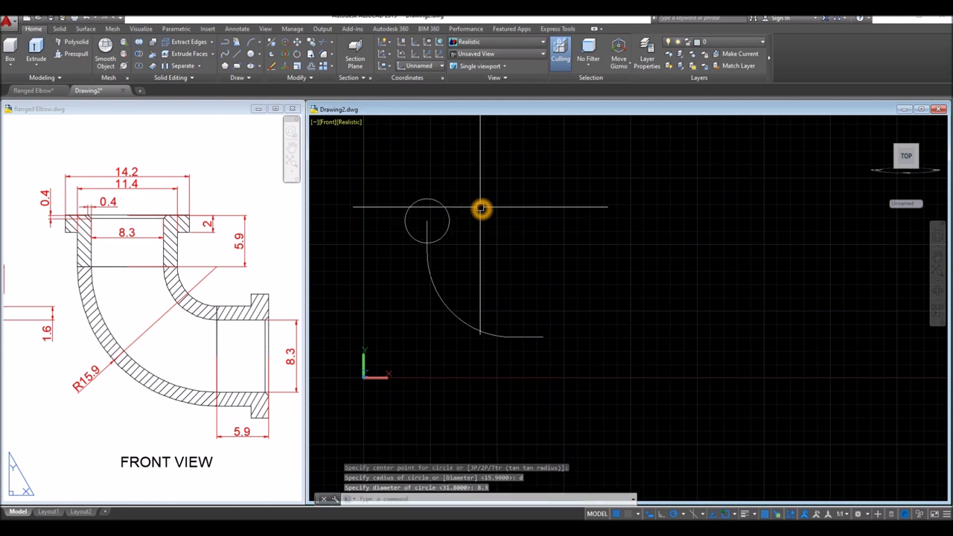
Step: Draw a second circle of diameter 11.4, concentric with the 8.3 circle, taking the outer diameter from the reference front view
{"action": "left_click", "coordinate": [92, 209]}
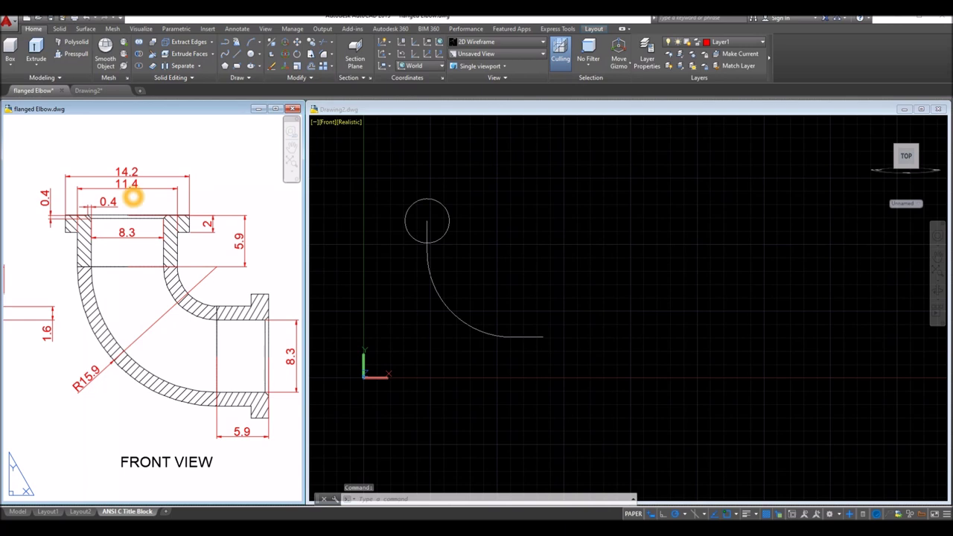
{"action": "left_click", "coordinate": [141, 192]}
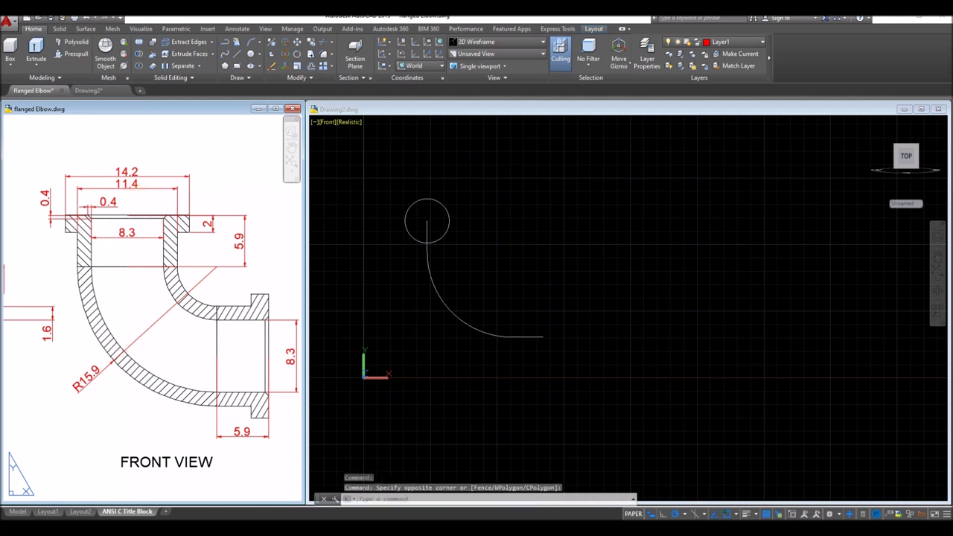
{"action": "left_click", "coordinate": [144, 187]}
{"action": "left_click", "coordinate": [456, 213]}
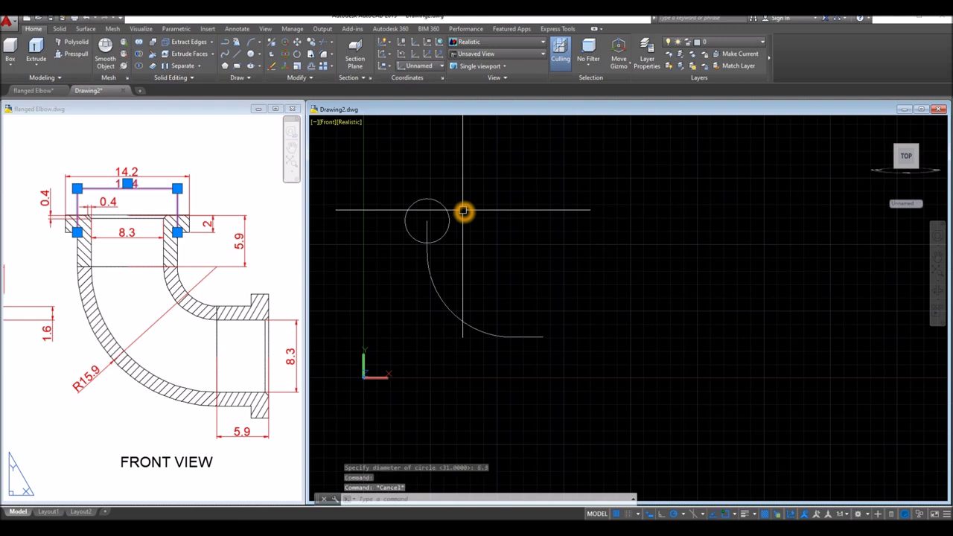
{"action": "left_click", "coordinate": [162, 203]}
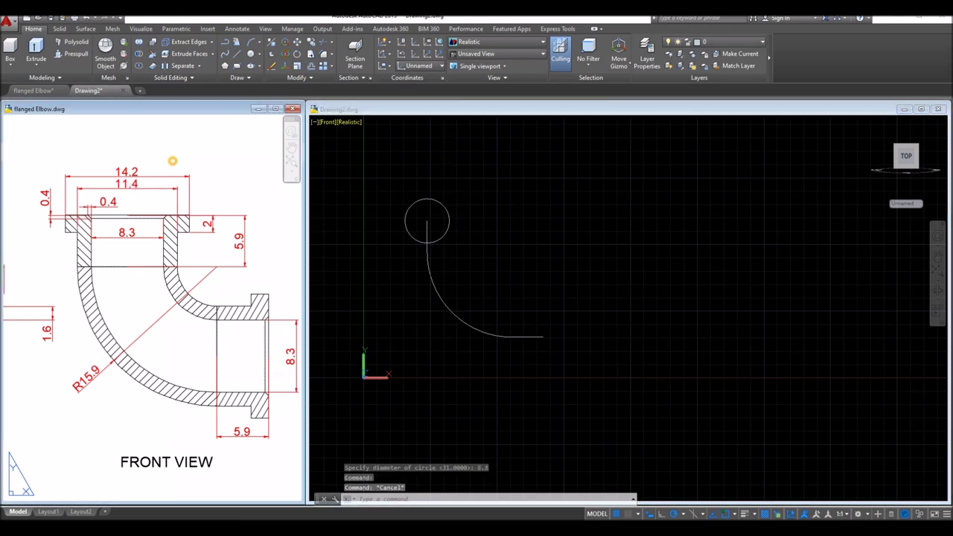
{"action": "left_click", "coordinate": [576, 204]}
{"action": "type", "text": "c"}
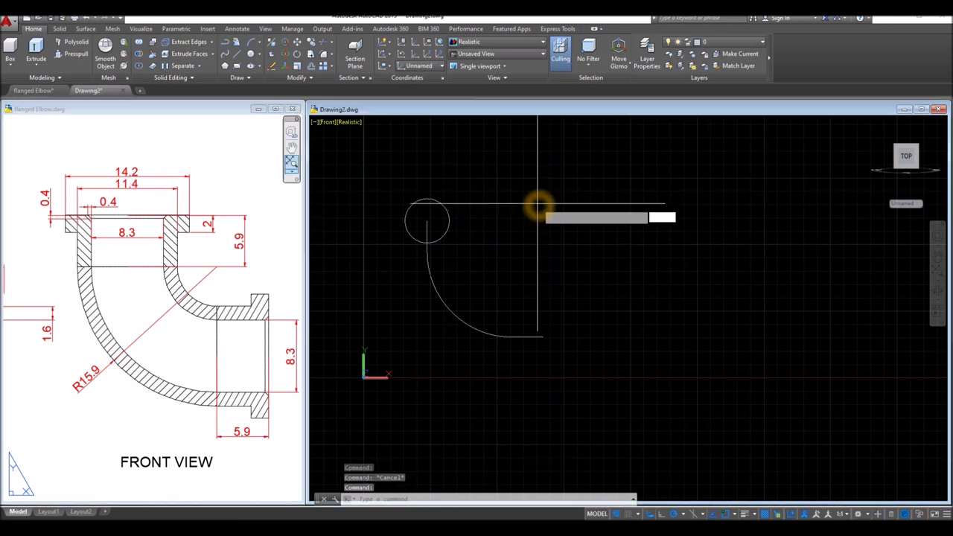
{"action": "key", "text": "Return"}
{"action": "left_click", "coordinate": [426, 220]}
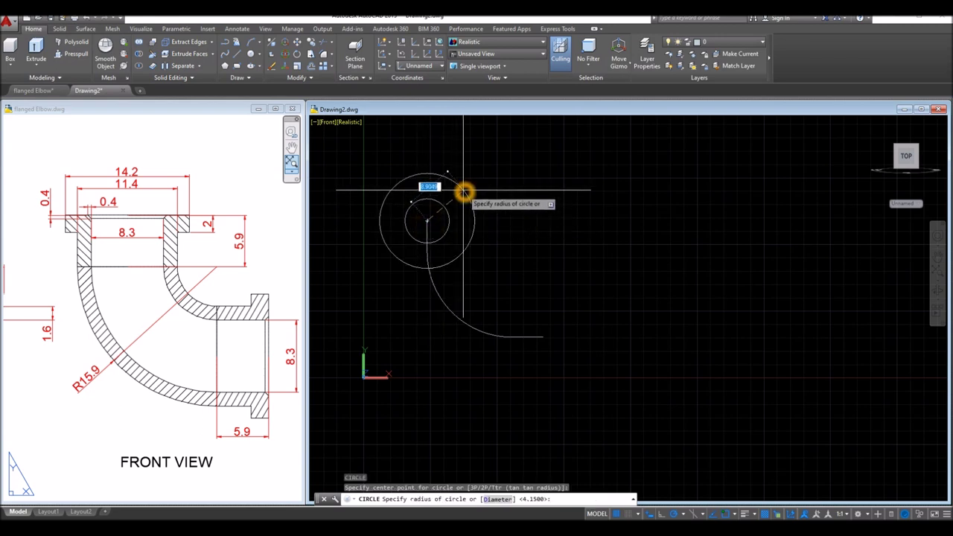
{"action": "key", "text": "Return"}
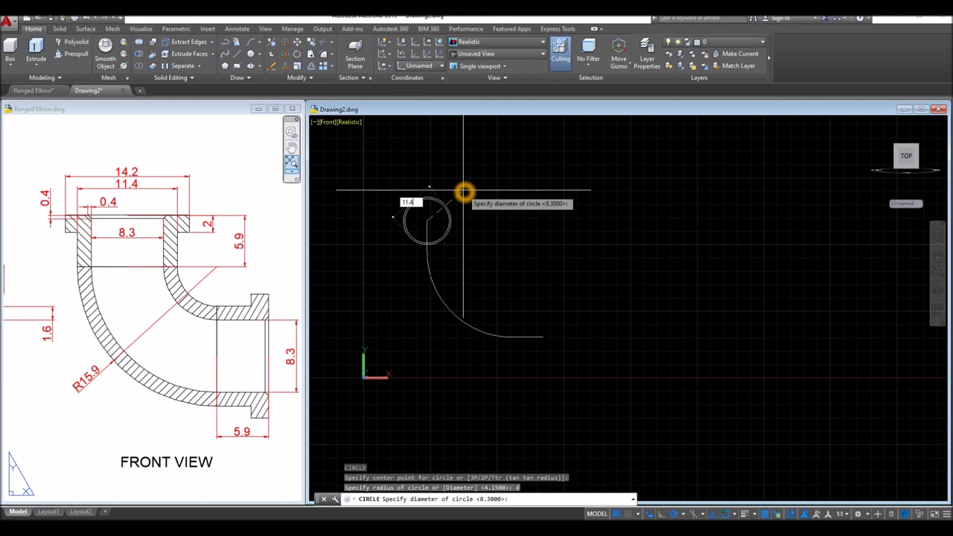
{"action": "key", "text": "Return"}
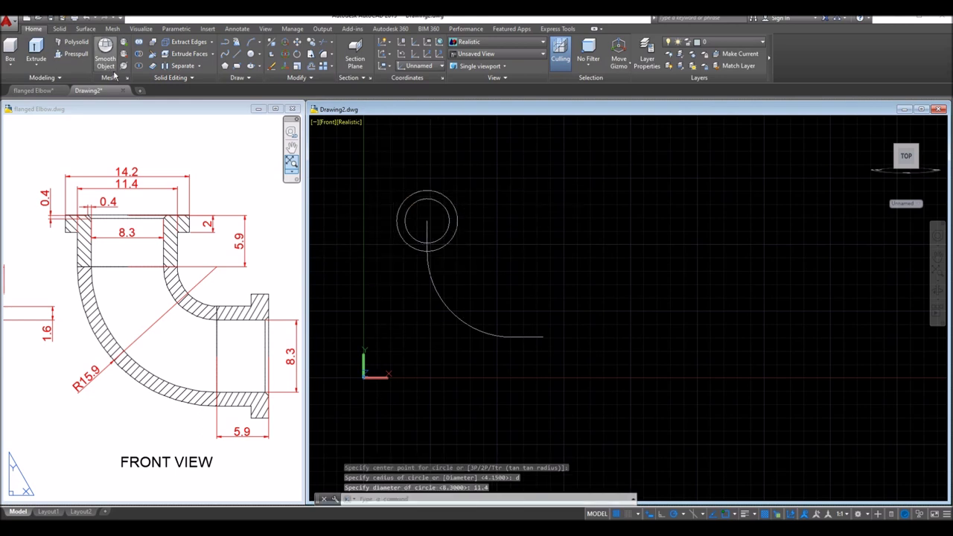
Step: Sweep both circles along the elbow polyline to create two solids
{"action": "left_click", "coordinate": [59, 78]}
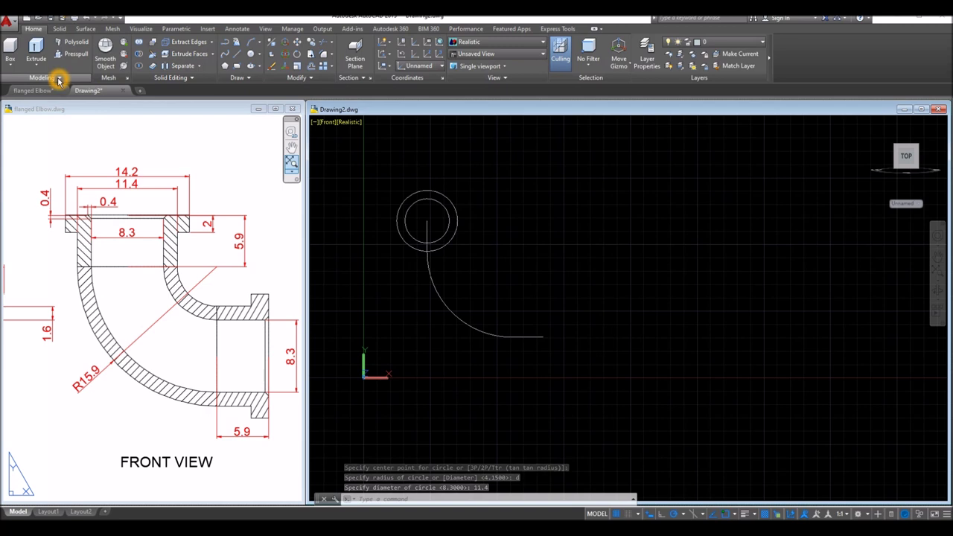
{"action": "left_click", "coordinate": [36, 65]}
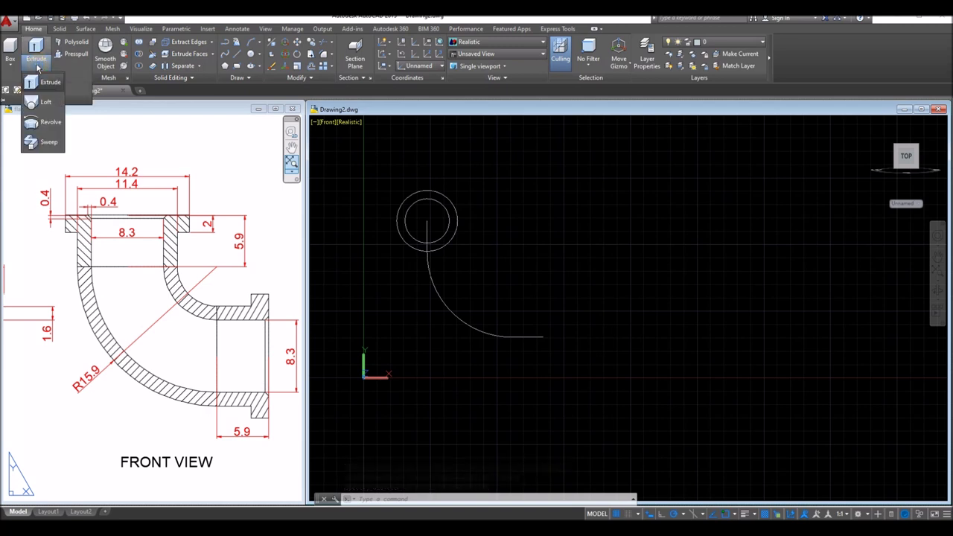
{"action": "left_click", "coordinate": [48, 141]}
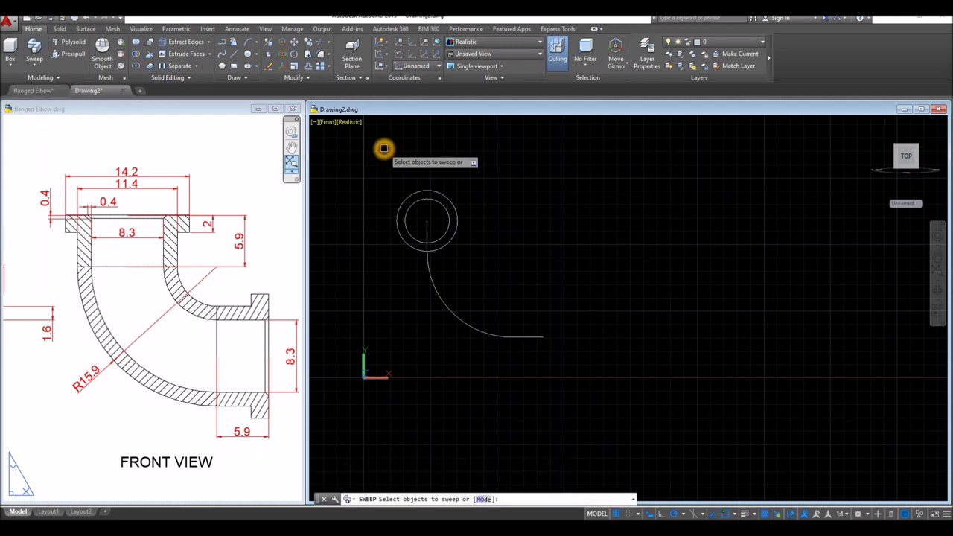
{"action": "left_click", "coordinate": [443, 212]}
{"action": "left_click", "coordinate": [452, 203]}
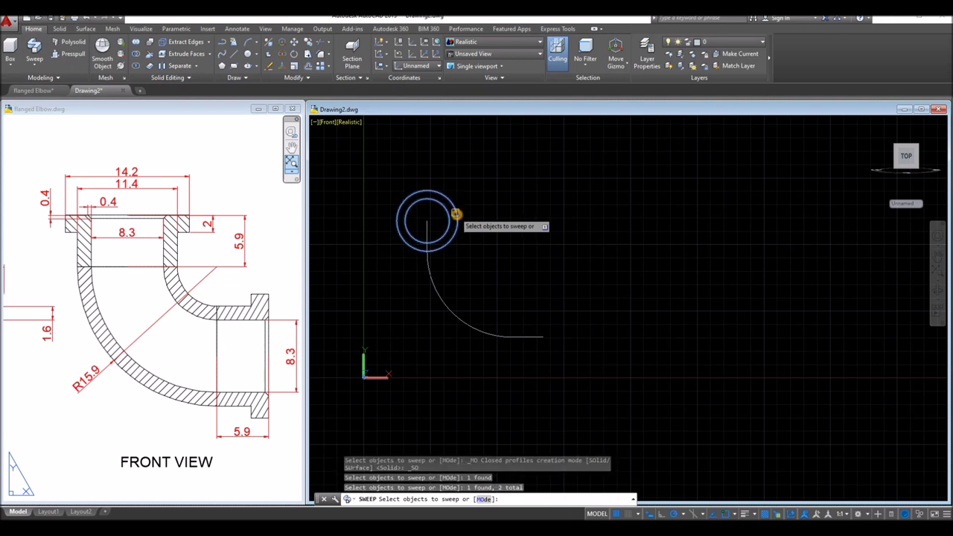
{"action": "right_click", "coordinate": [472, 210]}
{"action": "left_click", "coordinate": [482, 216]}
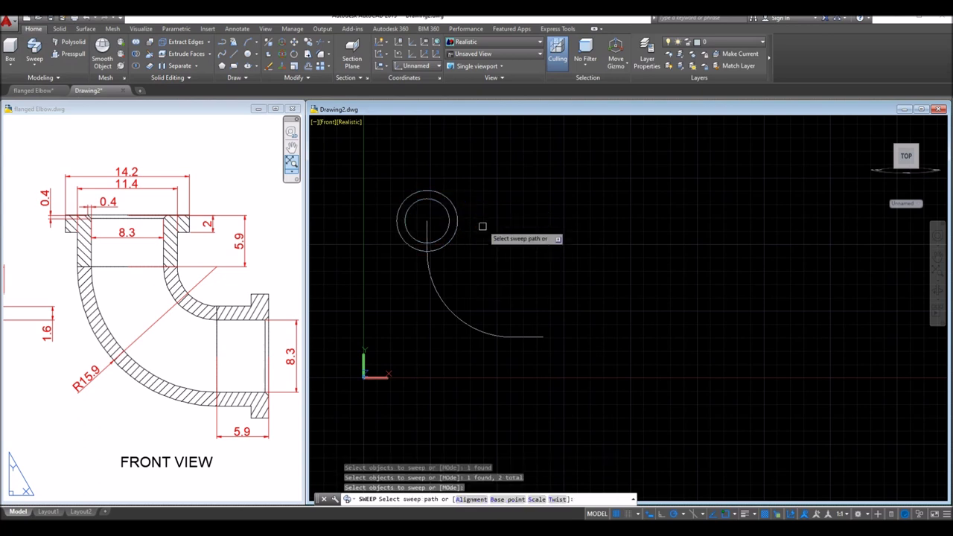
{"action": "left_click", "coordinate": [434, 277]}
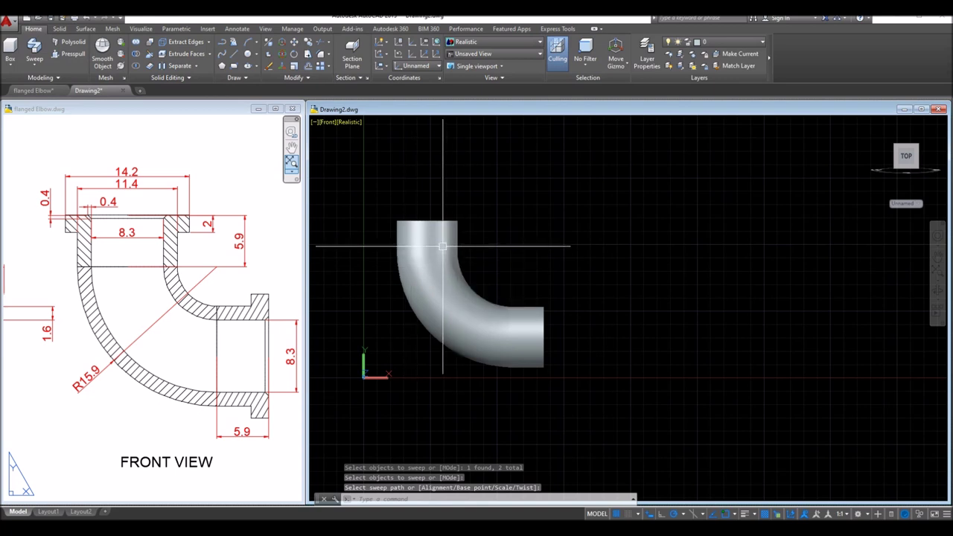
Step: Turn off the grid display in the model drawing
{"action": "middle_click_drag", "start_coordinate": [528, 257], "coordinate": [591, 300], "text": "shift"}
{"action": "left_click", "coordinate": [616, 514]}
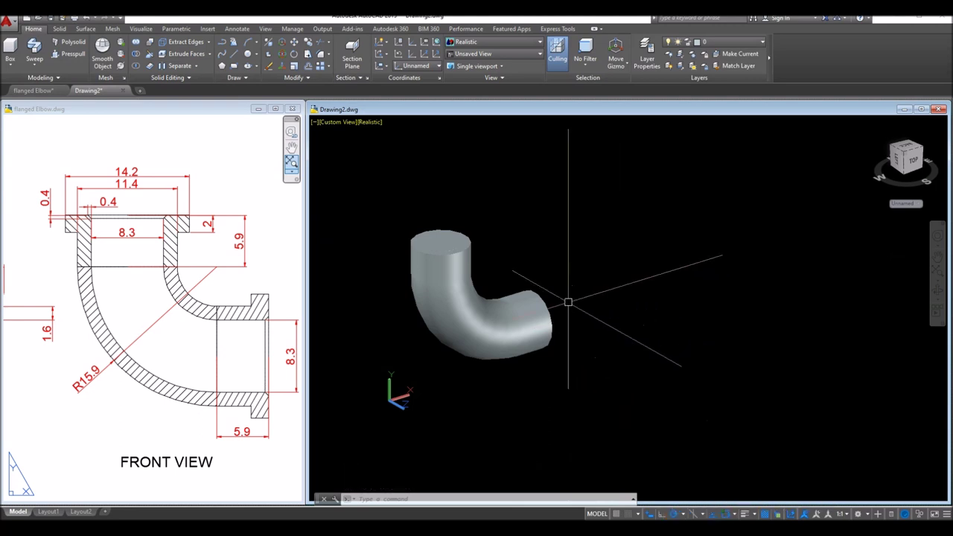
{"action": "left_click", "coordinate": [446, 242]}
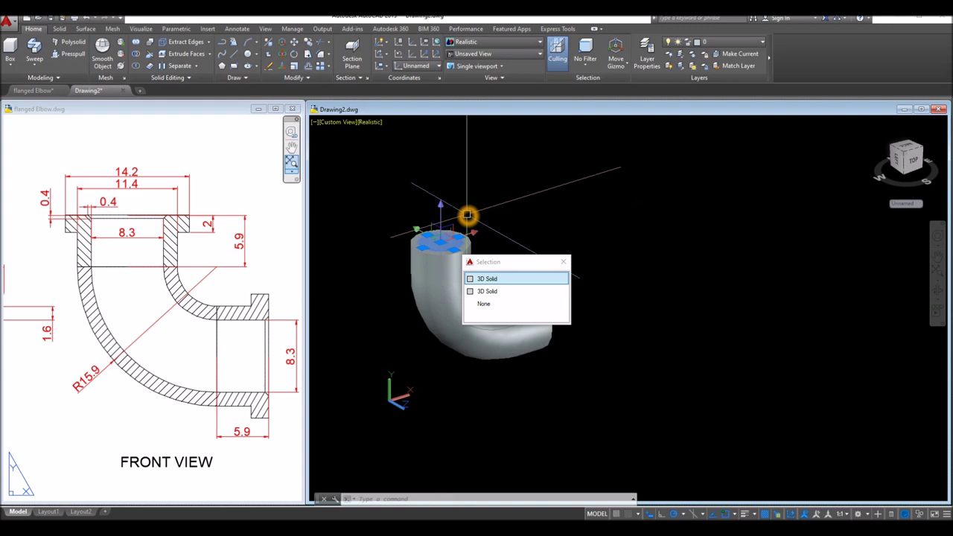
{"action": "key", "text": "Escape"}
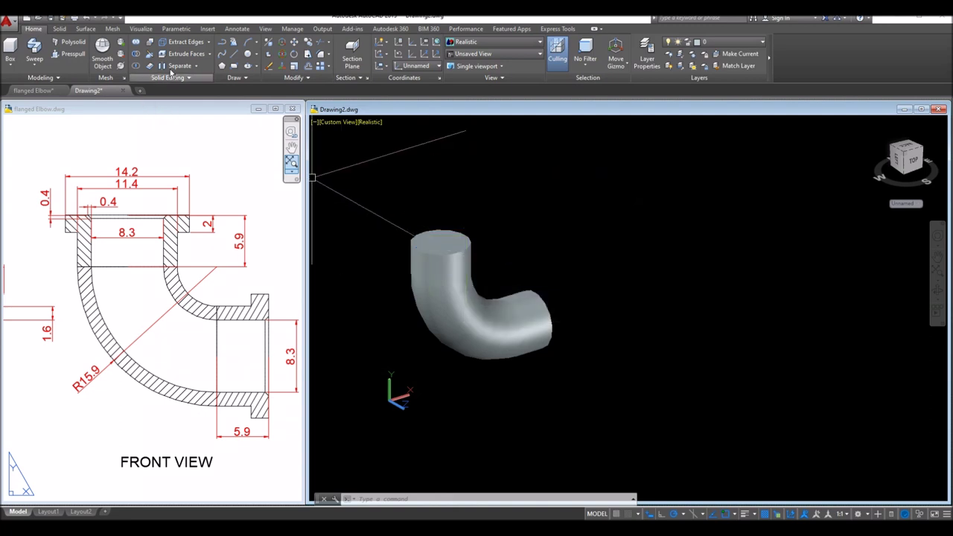
Step: Subtract the inner swept solid from the outer one to hollow out the elbow pipe
{"action": "left_click", "coordinate": [134, 56]}
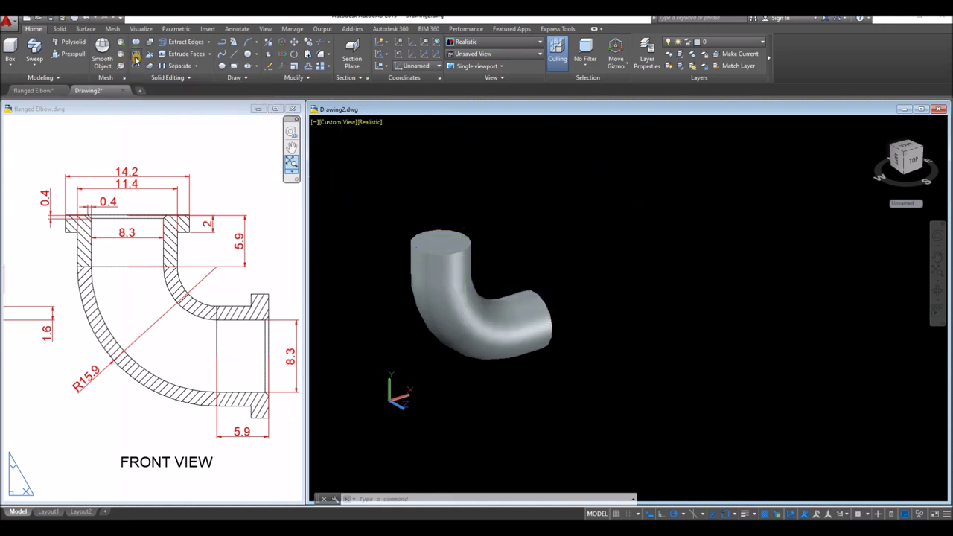
{"action": "left_click", "coordinate": [474, 255]}
{"action": "key", "text": "Return"}
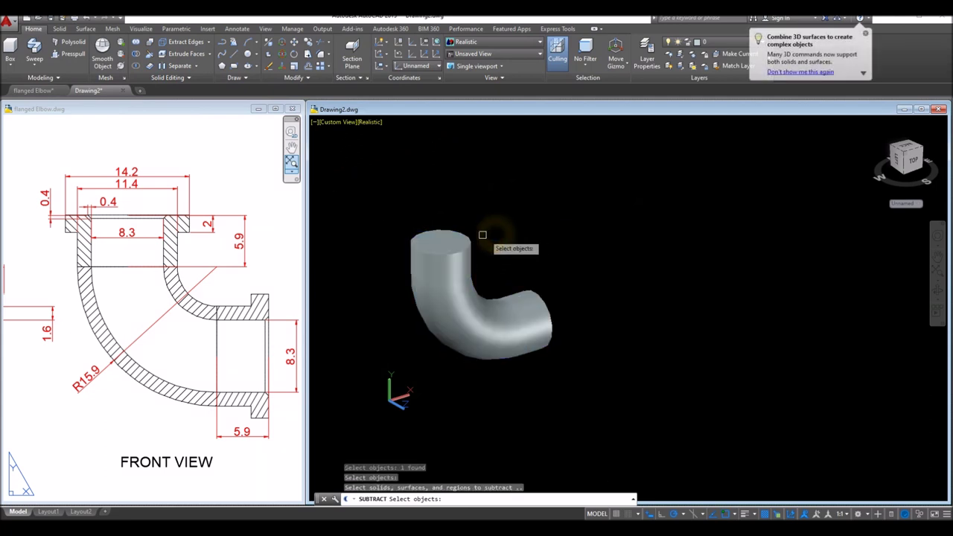
{"action": "left_click", "coordinate": [441, 243]}
{"action": "left_click", "coordinate": [483, 281]}
{"action": "key", "text": "Return"}
{"action": "mouse_move", "coordinate": [487, 219]}
{"action": "middle_mouse_down", "text": "shift"}
{"action": "mouse_move", "coordinate": [431, 224]}
{"action": "mouse_move", "coordinate": [490, 230]}
{"action": "middle_mouse_up", "text": "shift"}
Step: Examine the flange shape and its dimensions in the side view and 3D view of the reference drawing
{"action": "left_click", "coordinate": [187, 395]}
{"action": "scroll", "coordinate": [190, 395], "scroll_direction": "down", "scroll_amount": 2}
{"action": "scroll", "coordinate": [190, 394], "scroll_direction": "down", "scroll_amount": 3}
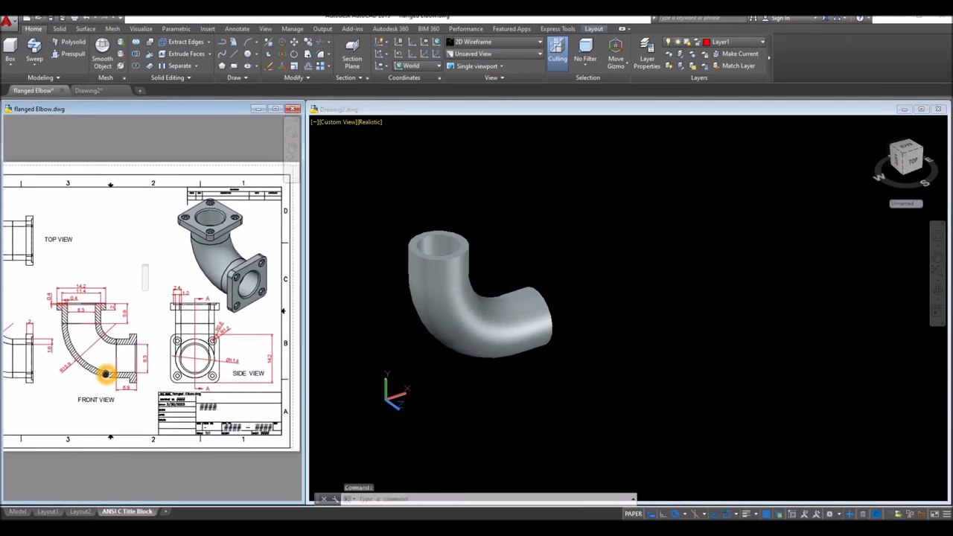
{"action": "scroll", "coordinate": [224, 378], "scroll_direction": "up", "scroll_amount": 2}
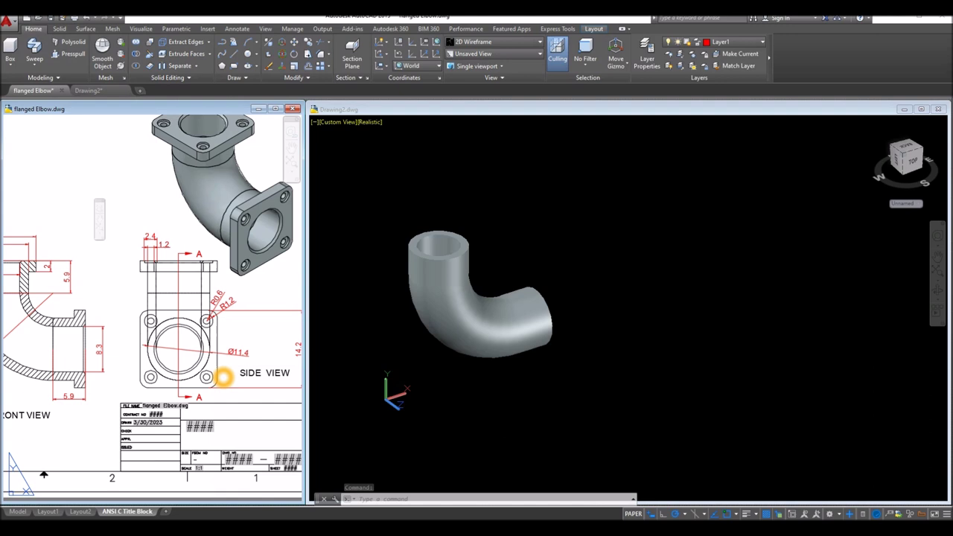
{"action": "left_click", "coordinate": [403, 303]}
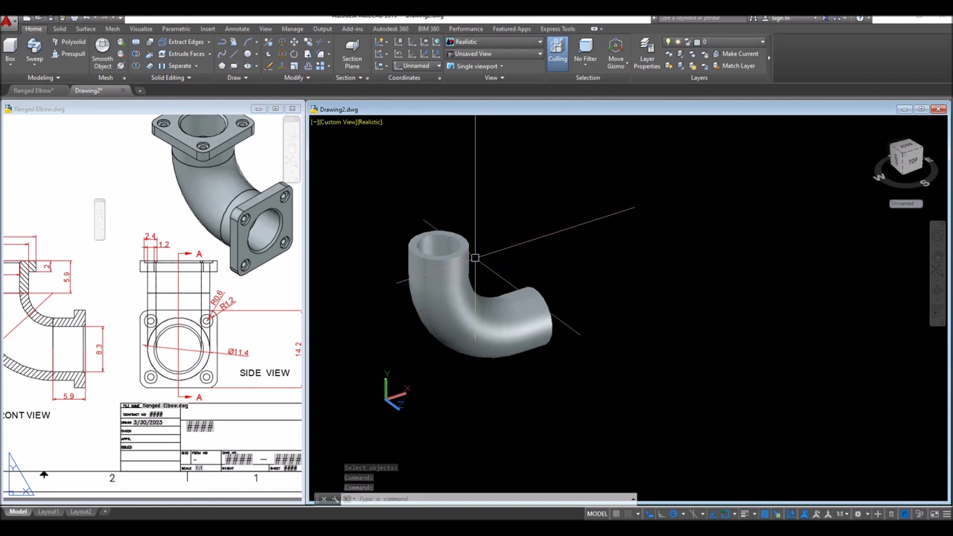
{"action": "left_click", "coordinate": [521, 240]}
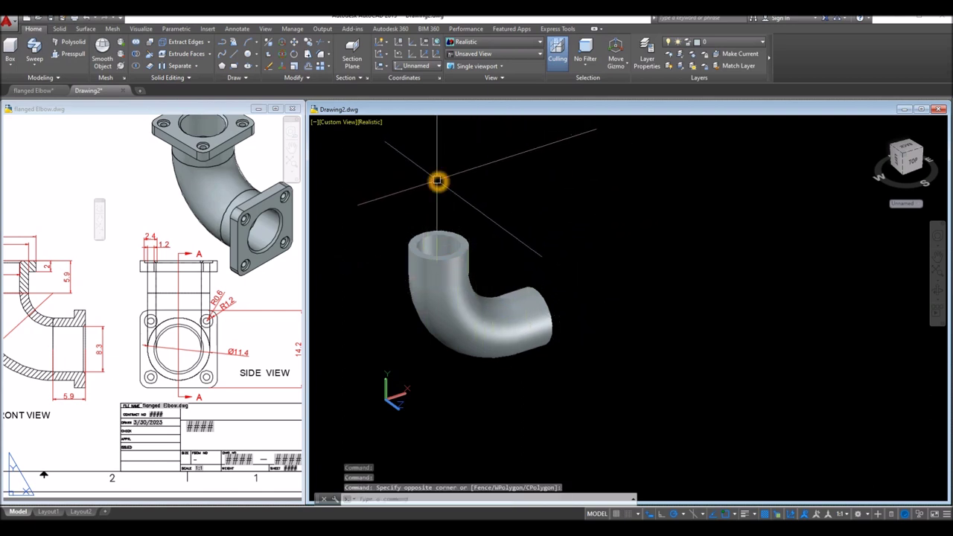
{"action": "left_click", "coordinate": [491, 143]}
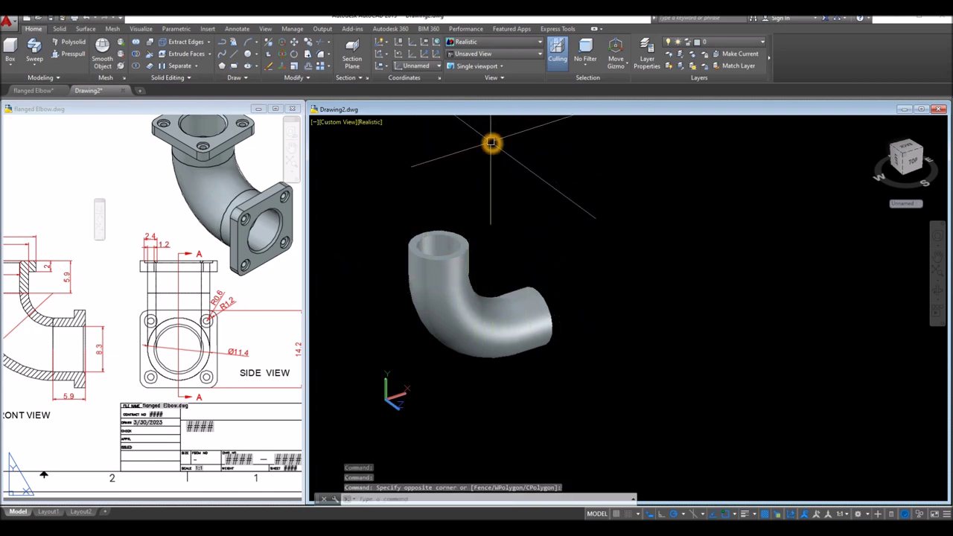
{"action": "left_click", "coordinate": [492, 200]}
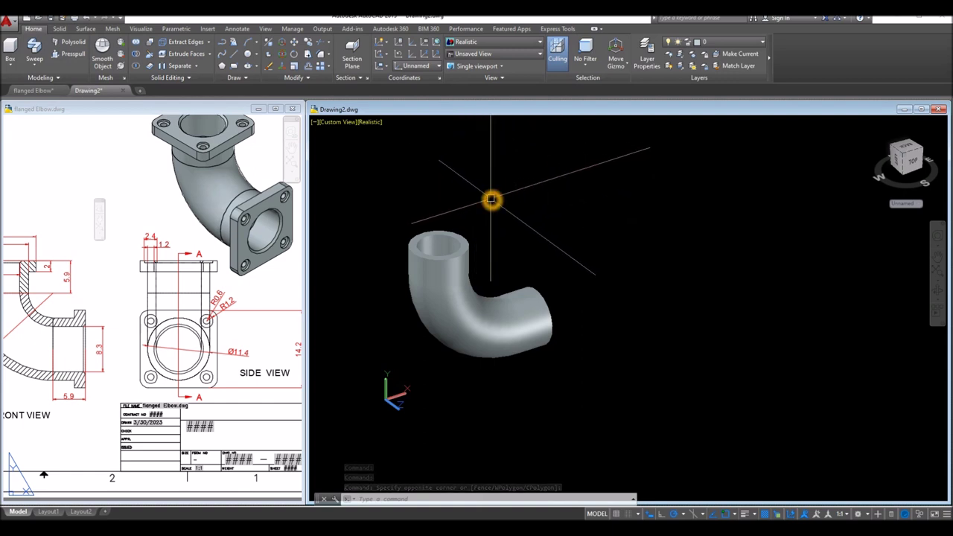
Step: Set a new UCS by Z-axis vector, with its origin in empty space beside the elbow and Z pointing straight up
{"action": "left_click", "coordinate": [426, 59]}
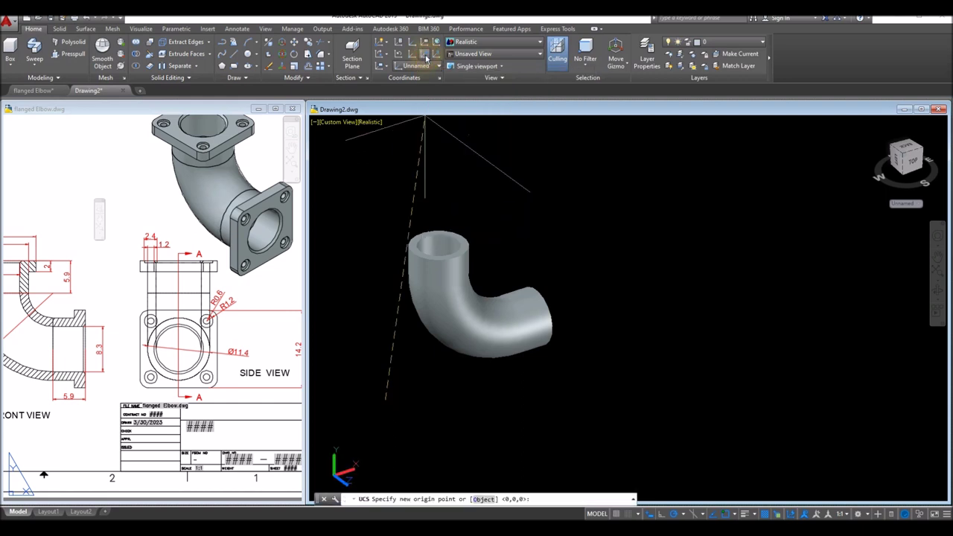
{"action": "left_click", "coordinate": [624, 226]}
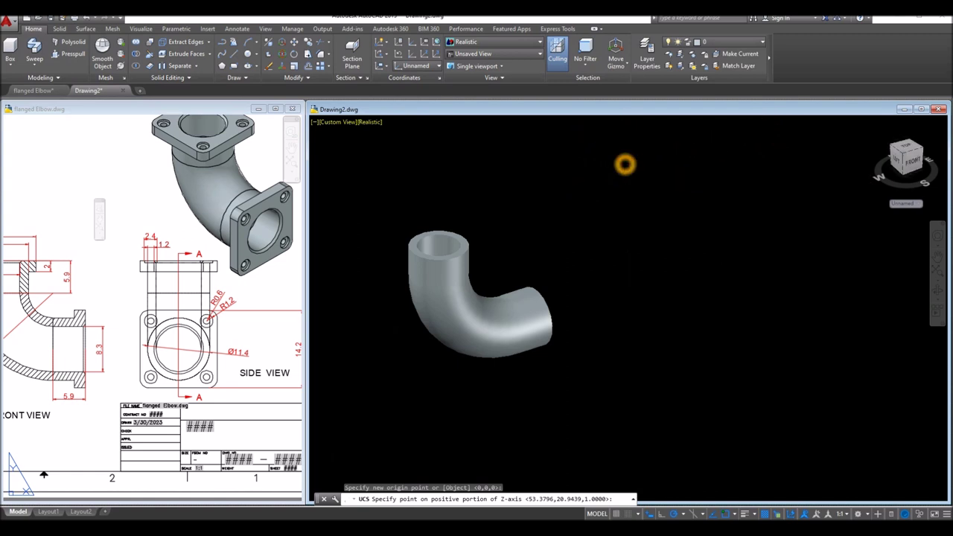
{"action": "left_click", "coordinate": [625, 170]}
{"action": "left_click", "coordinate": [625, 171]}
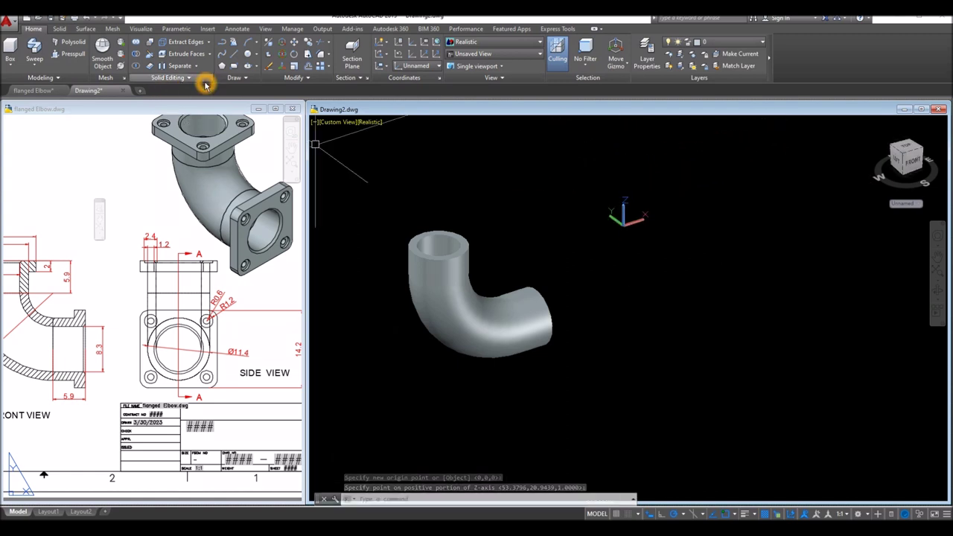
Step: Draw a 14.2 by 14.2 rectangle in empty space beside the elbow for the flange outline
{"action": "left_click", "coordinate": [234, 66]}
{"action": "left_click", "coordinate": [664, 292]}
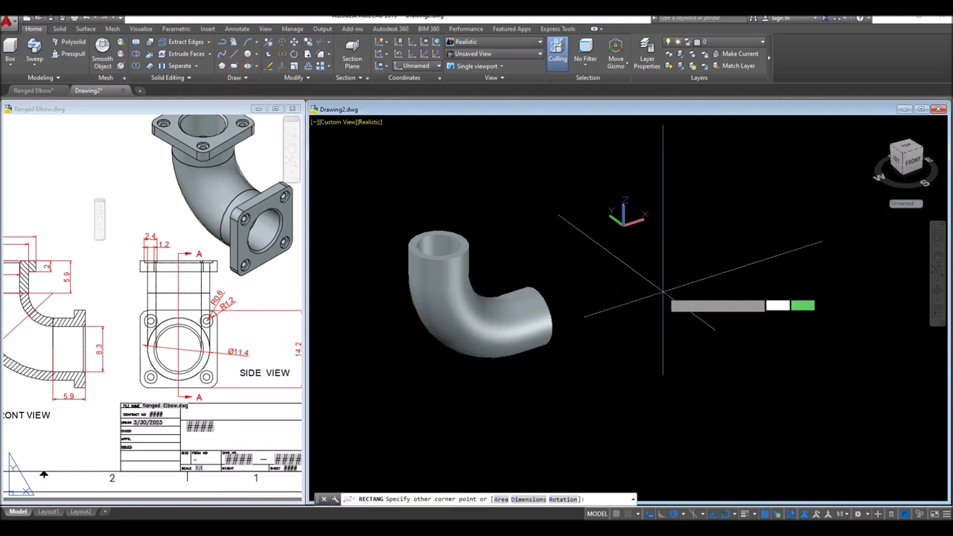
{"action": "left_click", "coordinate": [708, 221]}
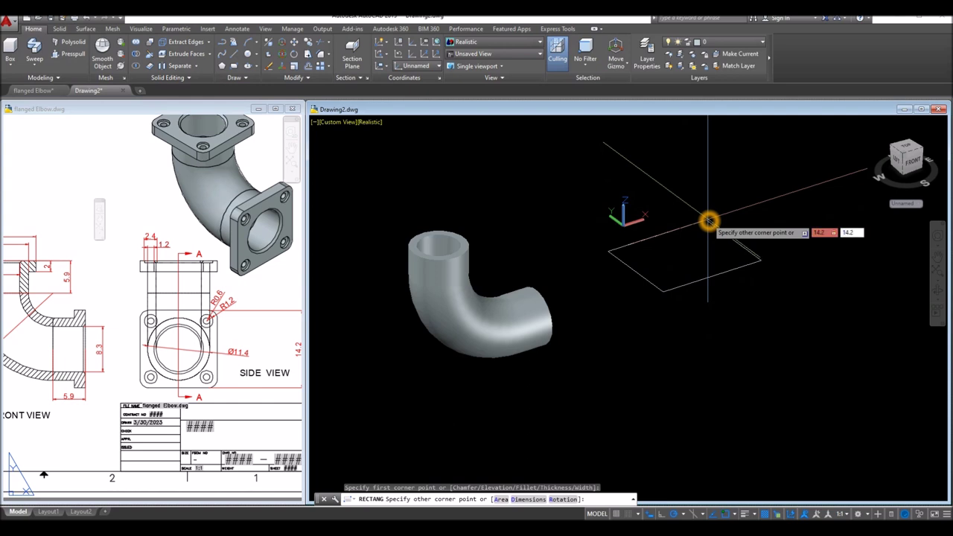
{"action": "key", "text": "Return"}
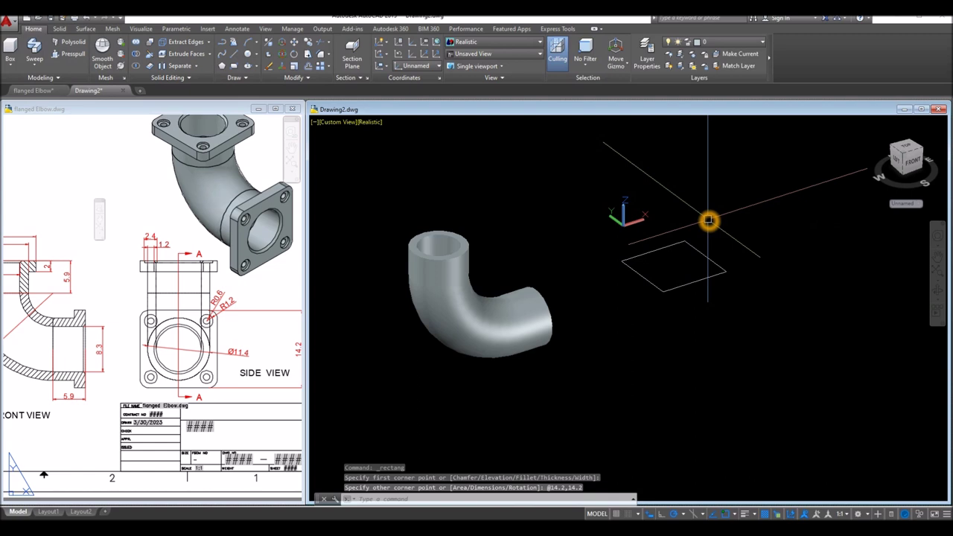
Step: Examine the flange's overall size in the side view and its bolt-hole spacing in the top view of the reference drawing
{"action": "left_click", "coordinate": [289, 346]}
{"action": "middle_click_drag", "start_coordinate": [270, 339], "coordinate": [228, 338]}
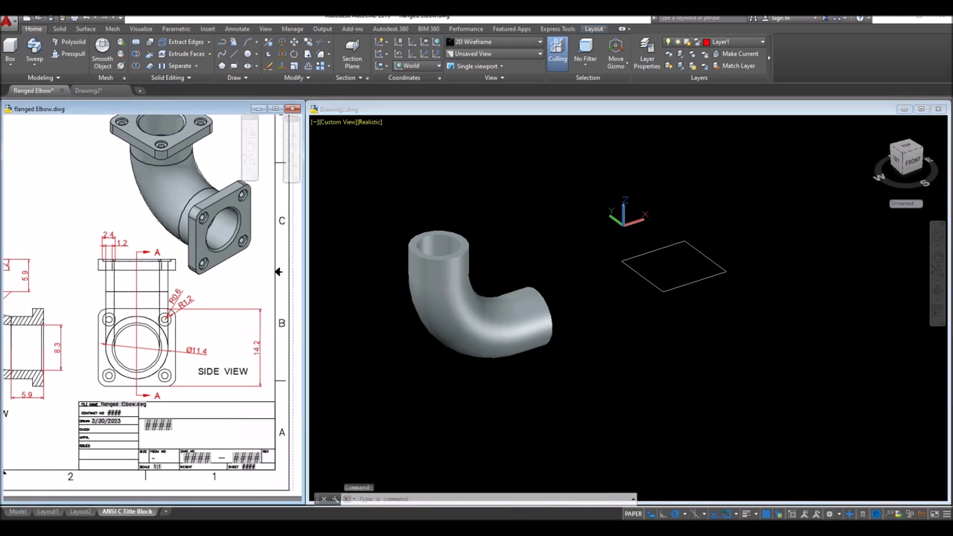
{"action": "left_click", "coordinate": [257, 330]}
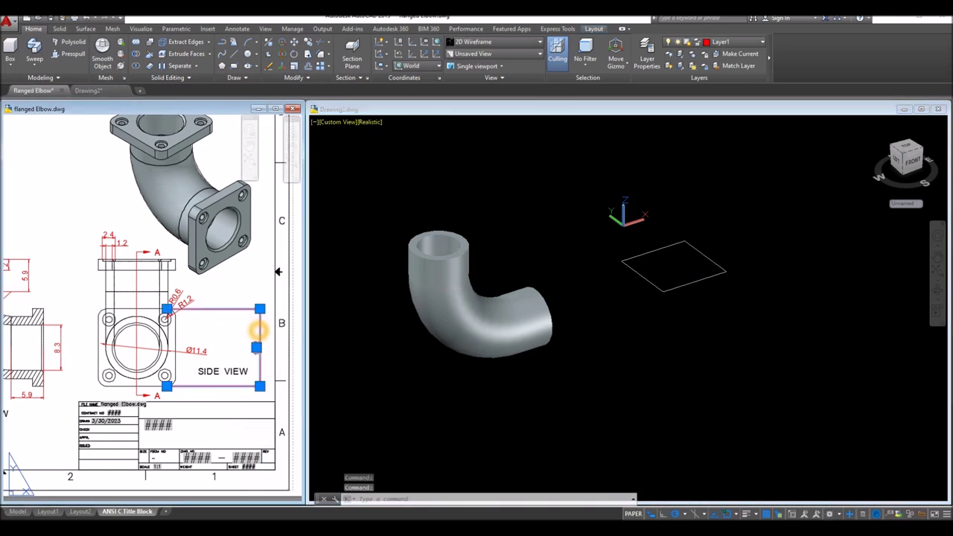
{"action": "key", "text": "Escape"}
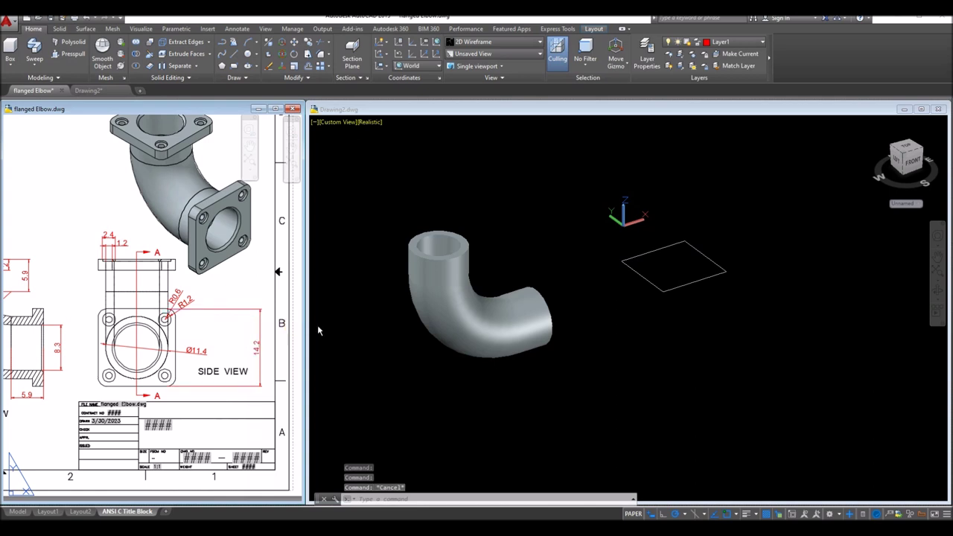
{"action": "left_click", "coordinate": [589, 349]}
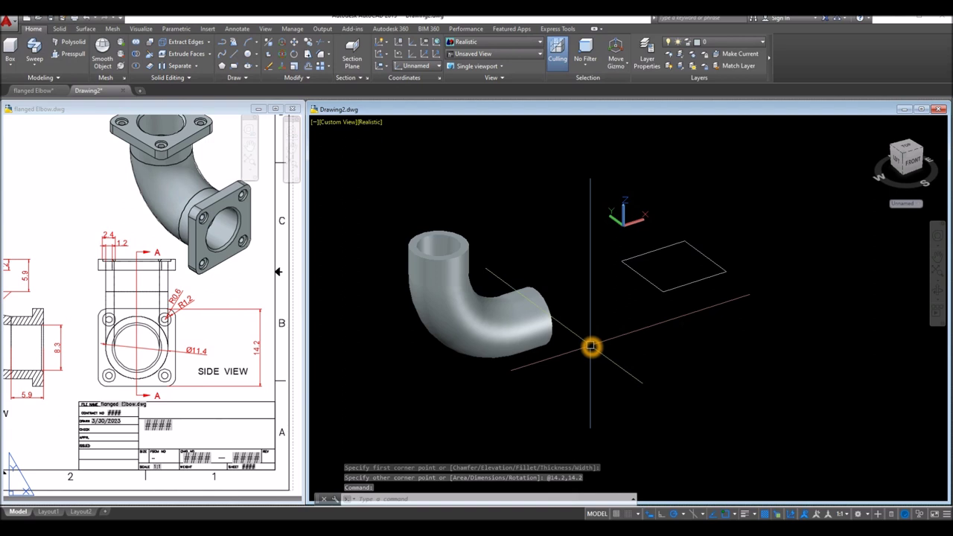
{"action": "left_click", "coordinate": [67, 370]}
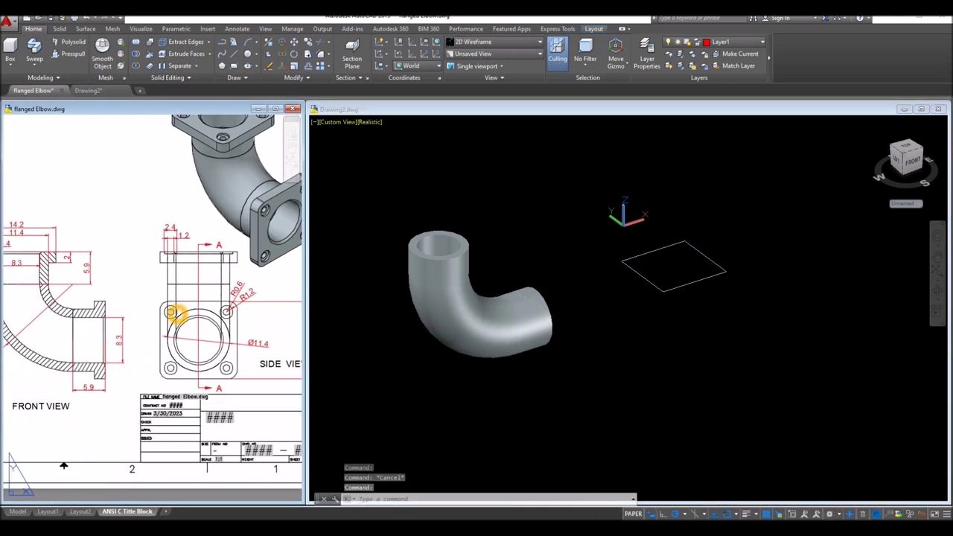
{"action": "scroll", "coordinate": [142, 335], "scroll_direction": "down", "scroll_amount": 5}
{"action": "scroll", "coordinate": [221, 340], "scroll_direction": "up", "scroll_amount": 2}
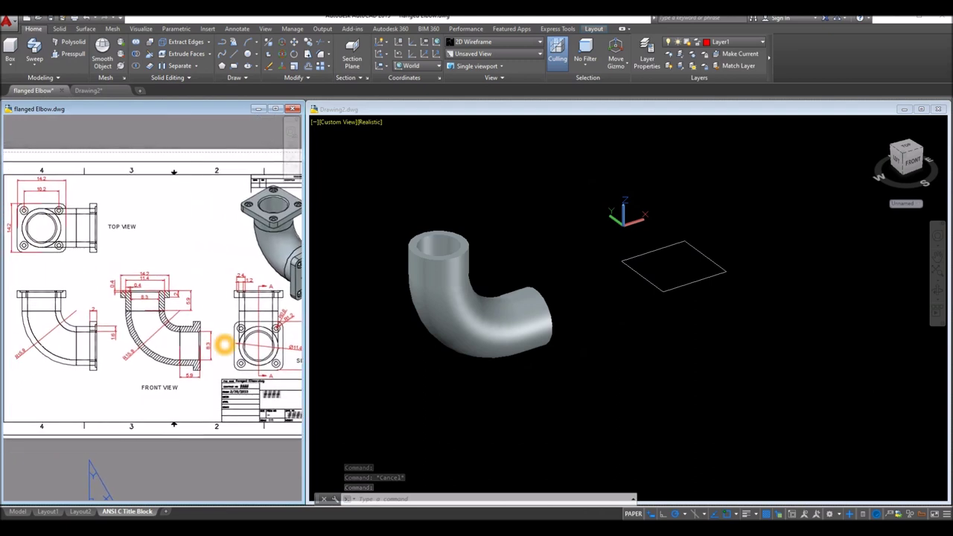
{"action": "middle_click_drag", "start_coordinate": [223, 345], "coordinate": [288, 370]}
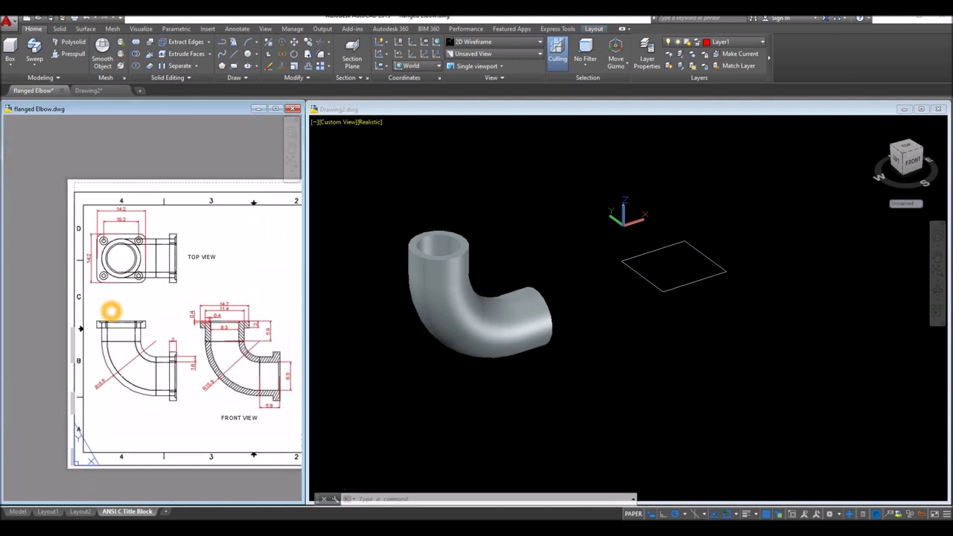
{"action": "left_click", "coordinate": [111, 311]}
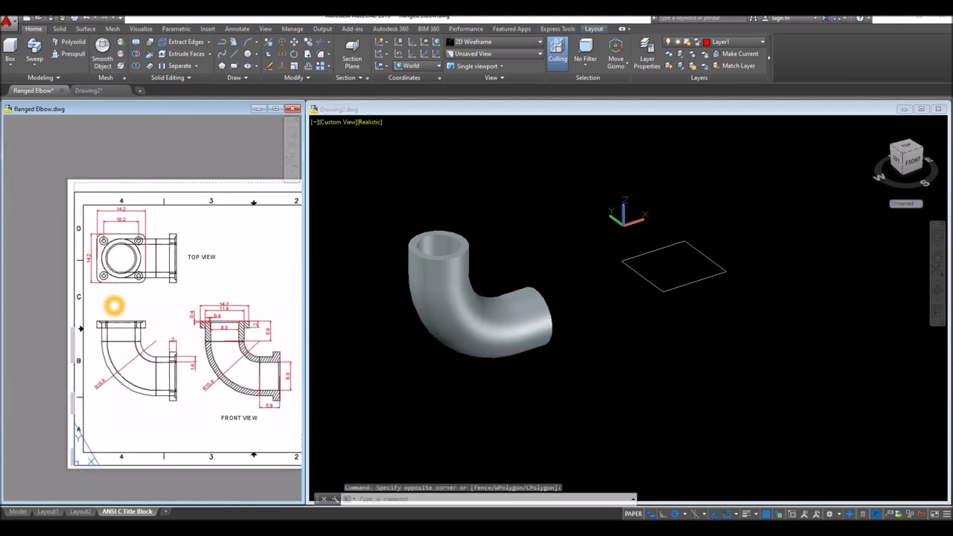
{"action": "scroll", "coordinate": [114, 305], "scroll_direction": "up", "scroll_amount": 2}
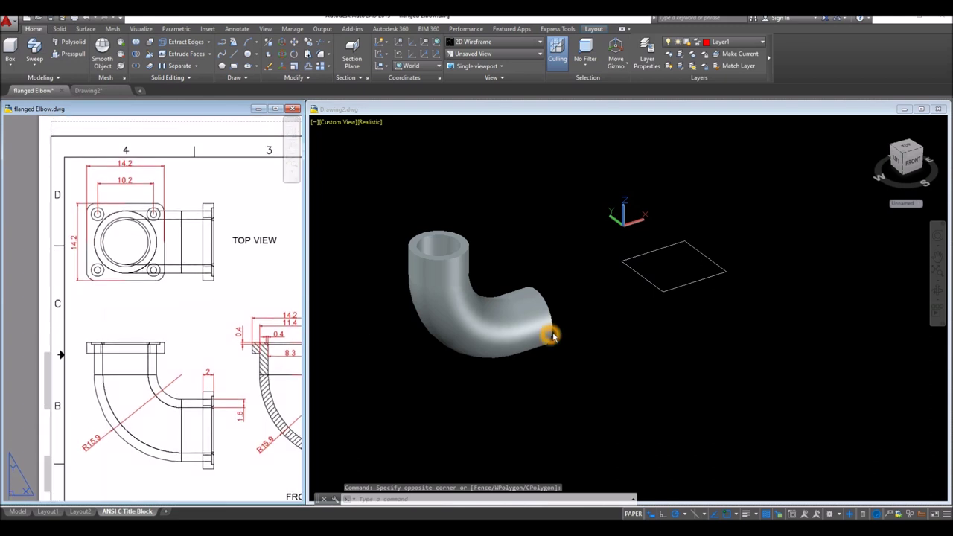
Step: Draw a separate 10.2 by 10.2 rectangle in the model drawing, near the 14.2 square, for the bolt-hole spacing
{"action": "left_click", "coordinate": [666, 340]}
{"action": "left_click", "coordinate": [655, 345]}
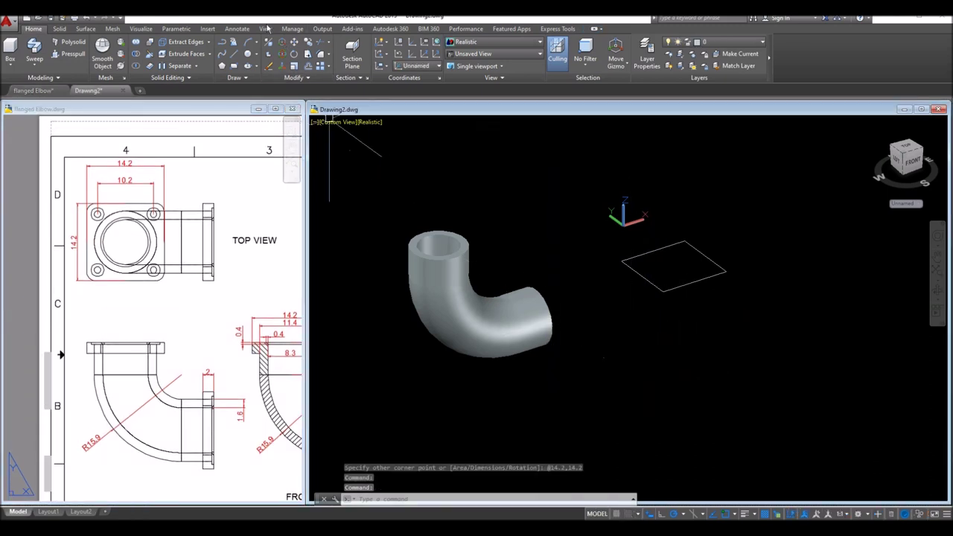
{"action": "left_click", "coordinate": [235, 68]}
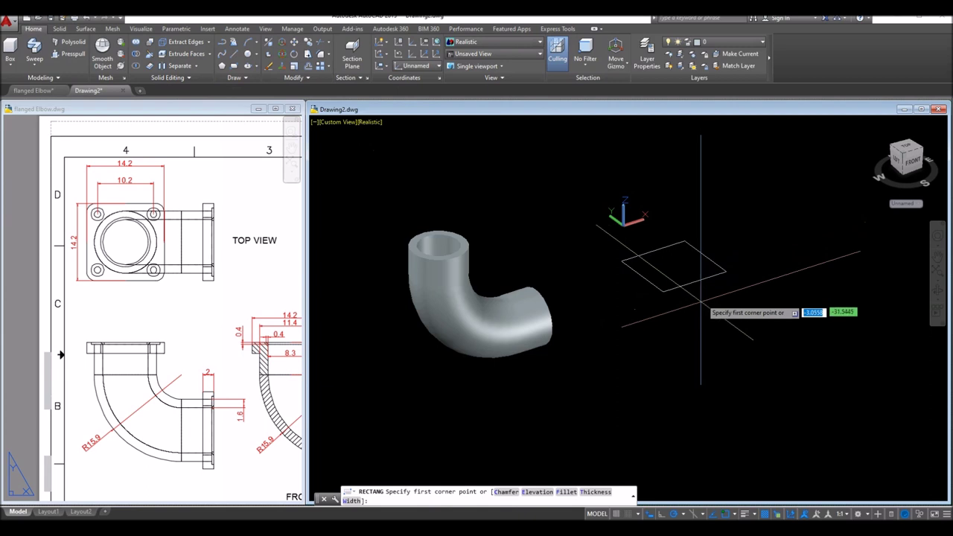
{"action": "left_click", "coordinate": [632, 387]}
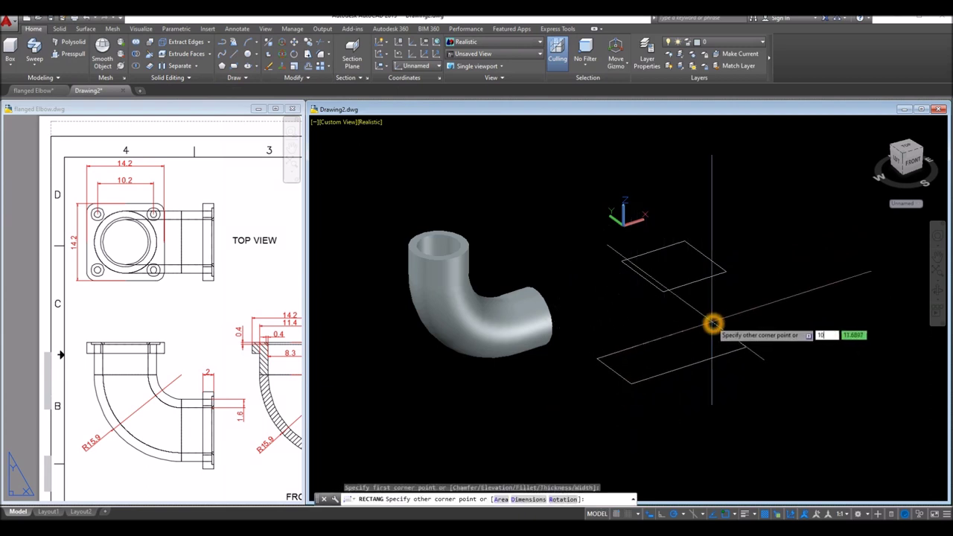
{"action": "key", "text": "Tab"}
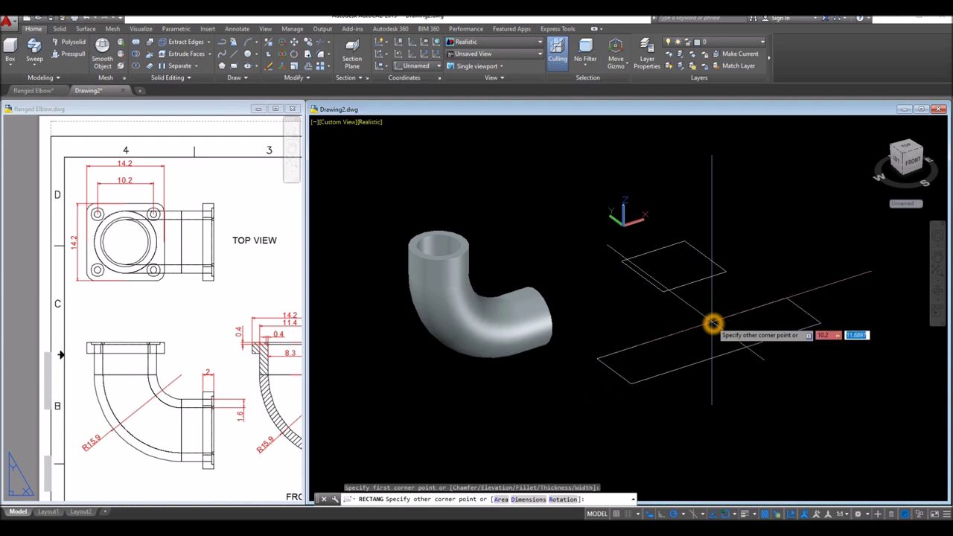
{"action": "key", "text": "Return"}
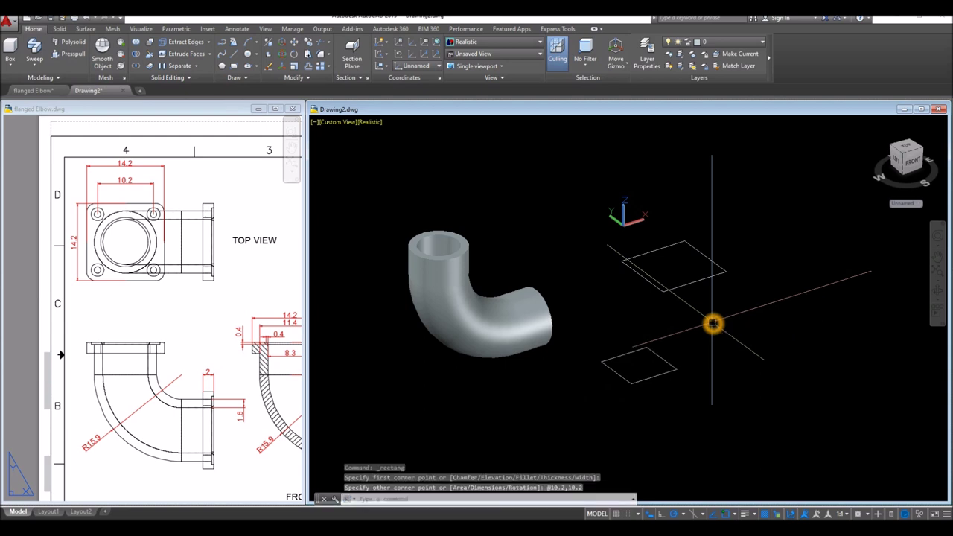
Step: Move the 10.2 square from its centre to the centre of the 14.2 square, using Mid Between 2 Points on opposite side midpoints
{"action": "left_click", "coordinate": [666, 362]}
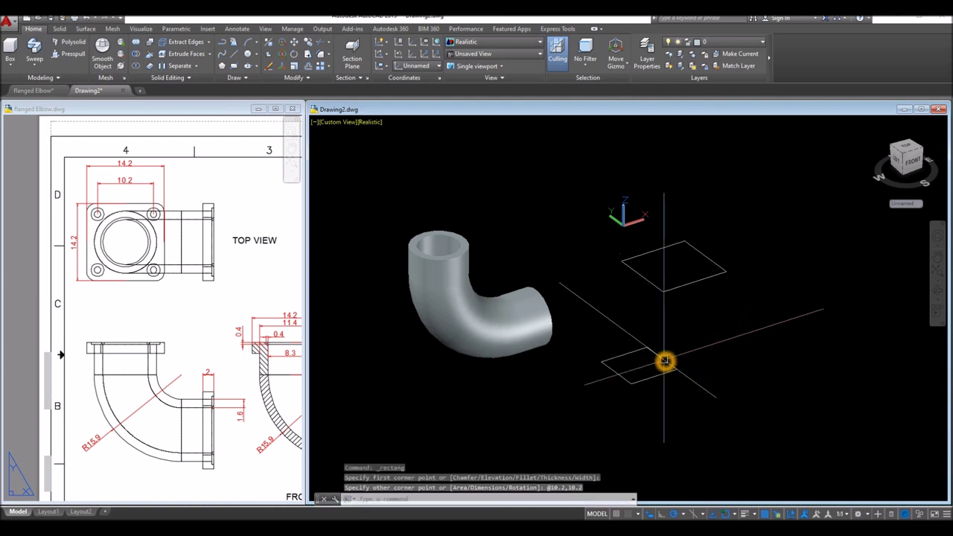
{"action": "right_click", "coordinate": [749, 248]}
{"action": "left_click", "coordinate": [772, 334]}
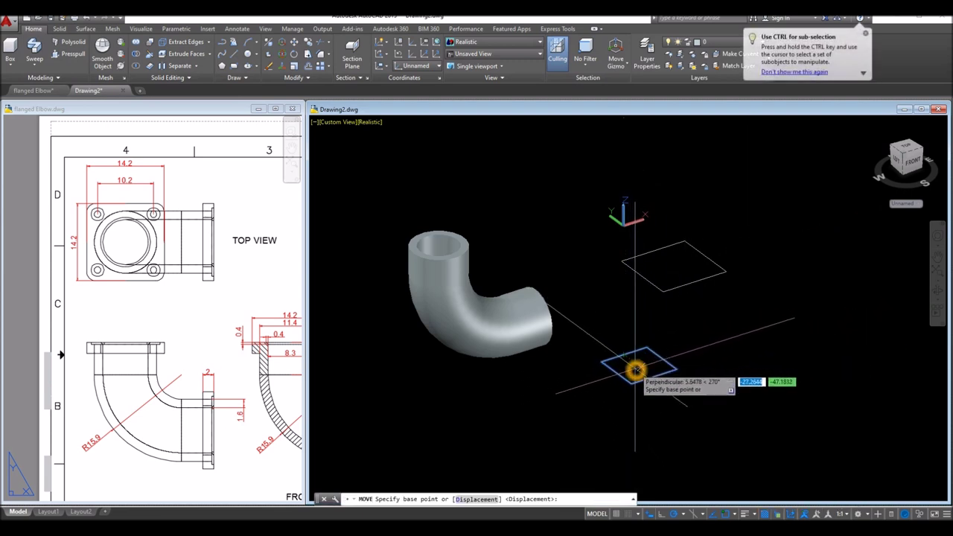
{"action": "scroll", "coordinate": [640, 374], "scroll_direction": "up", "scroll_amount": 1}
{"action": "scroll", "coordinate": [640, 374], "scroll_direction": "up", "scroll_amount": 2}
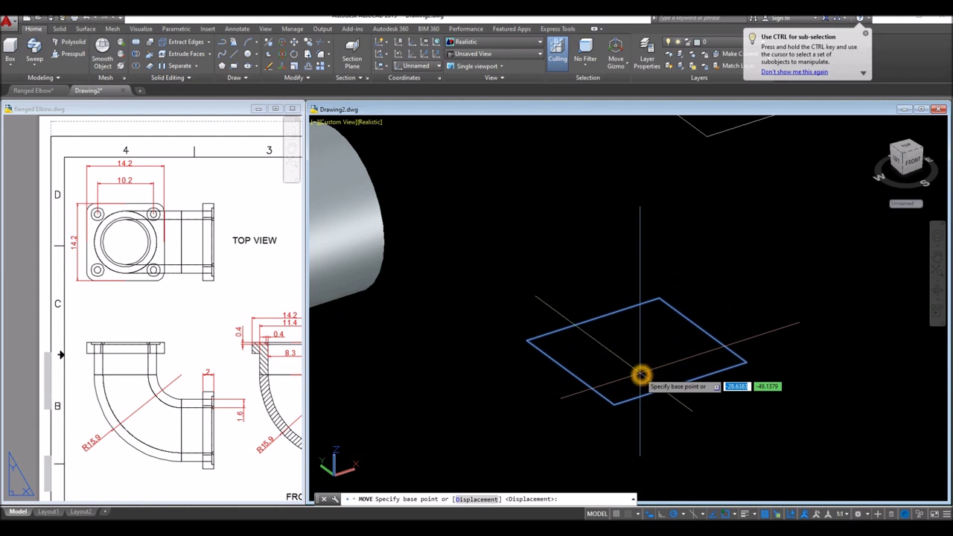
{"action": "right_click", "coordinate": [625, 339], "text": "shift"}
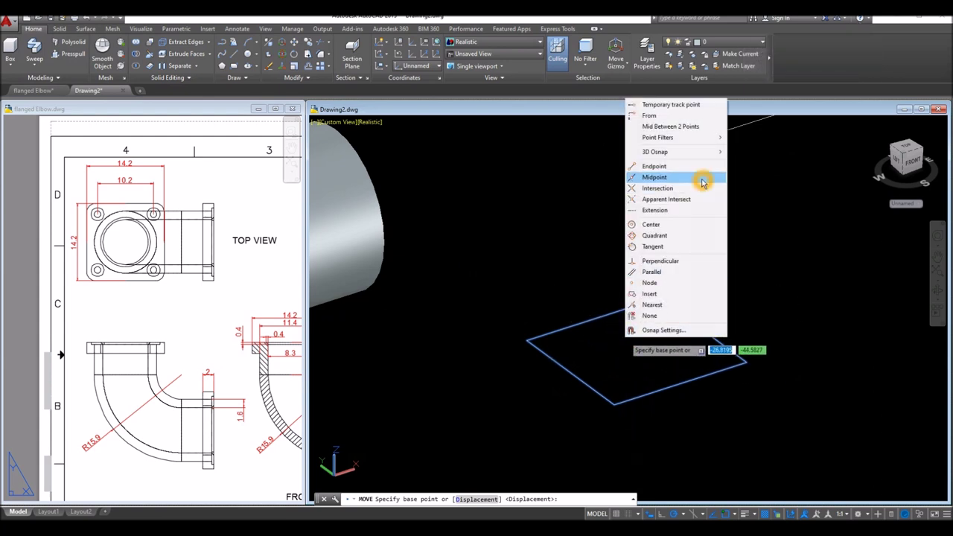
{"action": "left_click", "coordinate": [694, 128]}
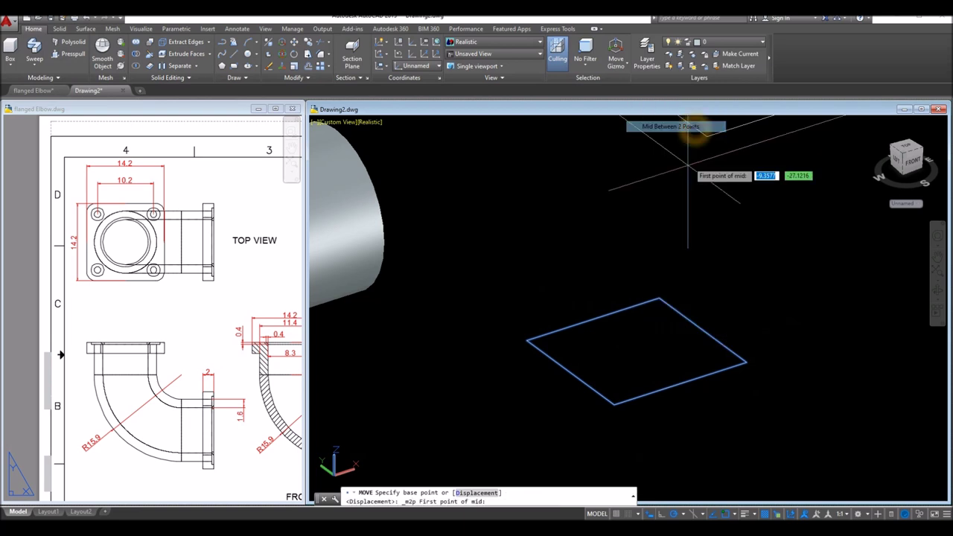
{"action": "left_click", "coordinate": [597, 320]}
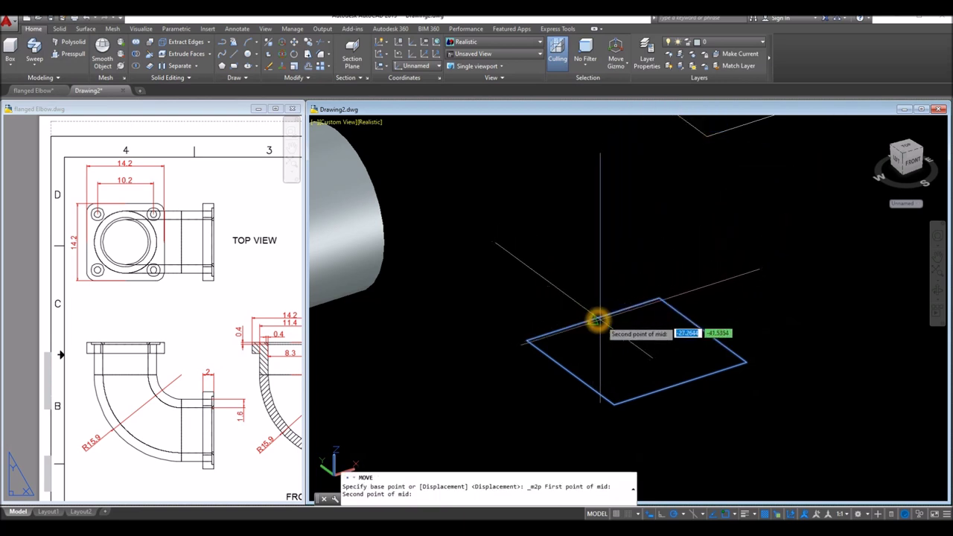
{"action": "left_click", "coordinate": [681, 388]}
{"action": "scroll", "coordinate": [688, 277], "scroll_direction": "down", "scroll_amount": 3}
{"action": "scroll", "coordinate": [681, 270], "scroll_direction": "down", "scroll_amount": 3}
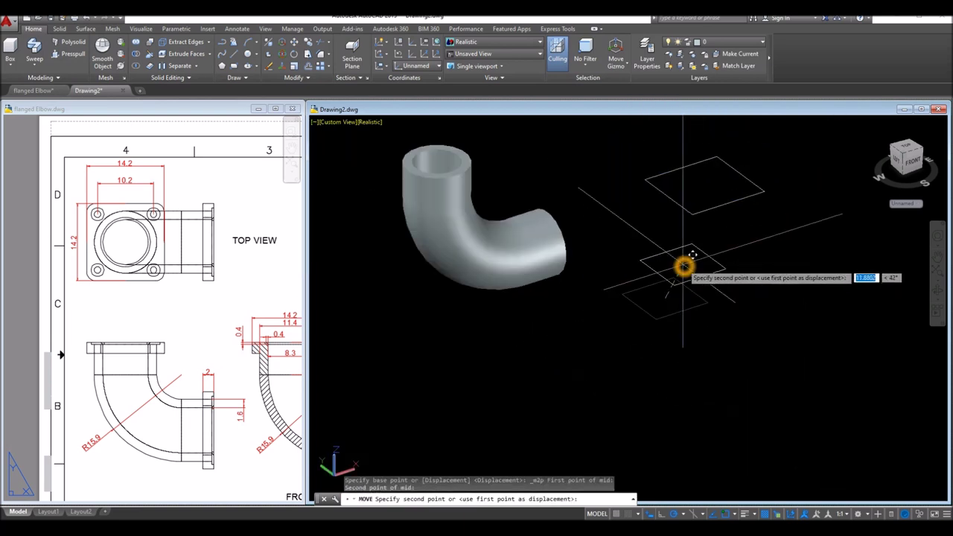
{"action": "middle_click_drag", "start_coordinate": [681, 271], "coordinate": [647, 302]}
{"action": "key", "text": "Escape"}
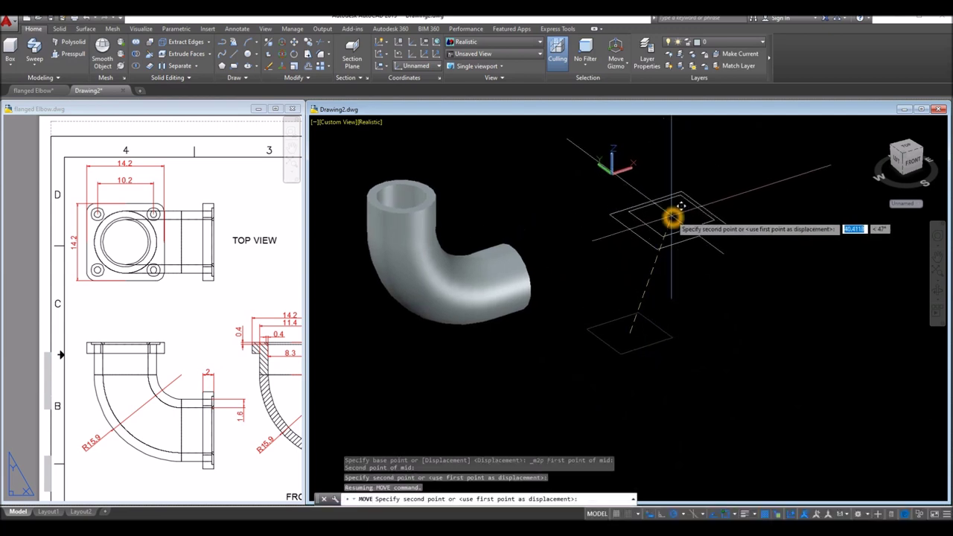
{"action": "right_click", "coordinate": [672, 219], "text": "shift"}
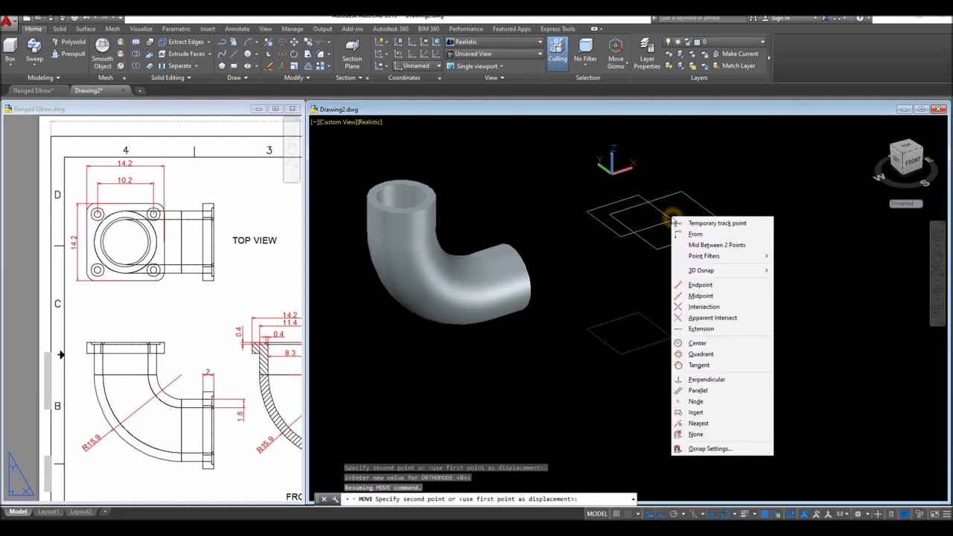
{"action": "left_click", "coordinate": [710, 245]}
{"action": "left_click", "coordinate": [686, 233]}
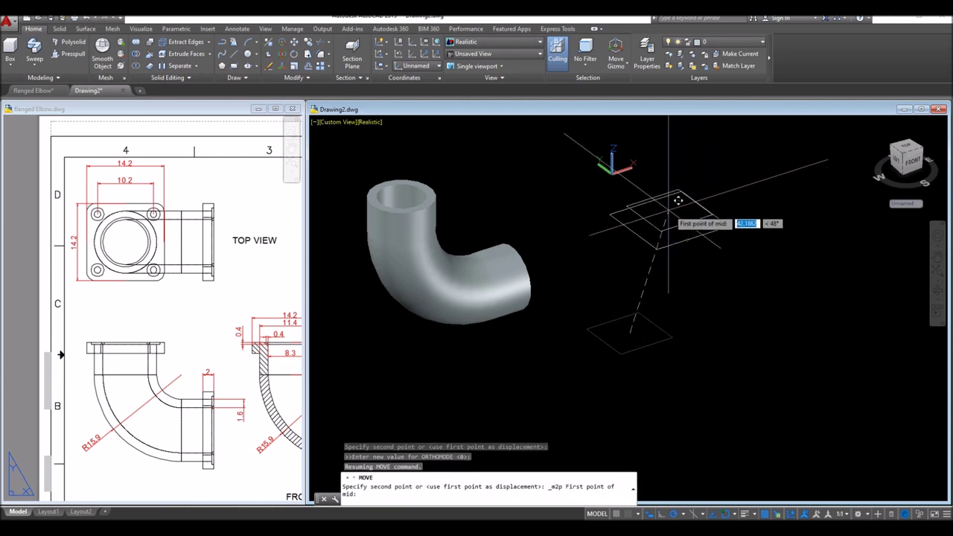
{"action": "left_click", "coordinate": [689, 239]}
{"action": "middle_click_drag", "start_coordinate": [721, 237], "coordinate": [704, 273]}
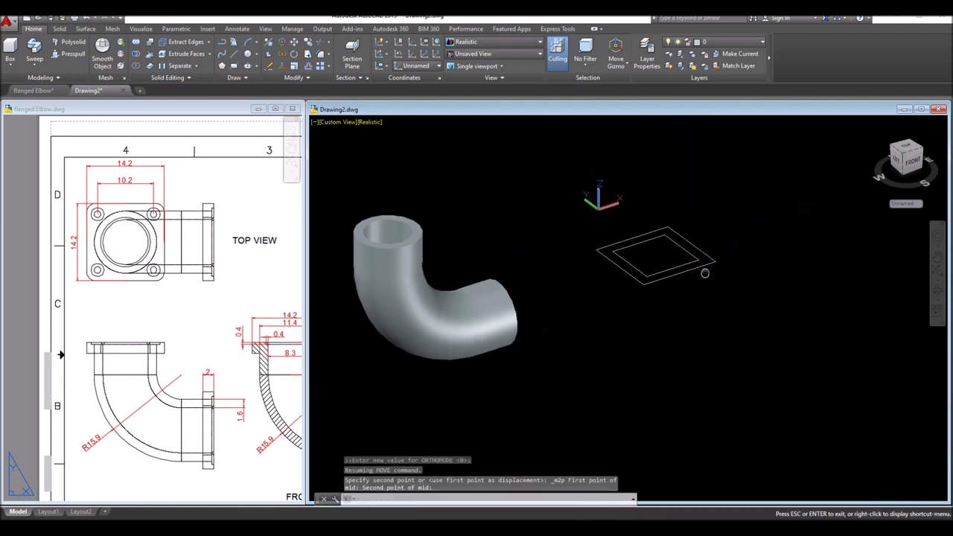
{"action": "type", "text": "c"}
{"action": "key", "text": "Return"}
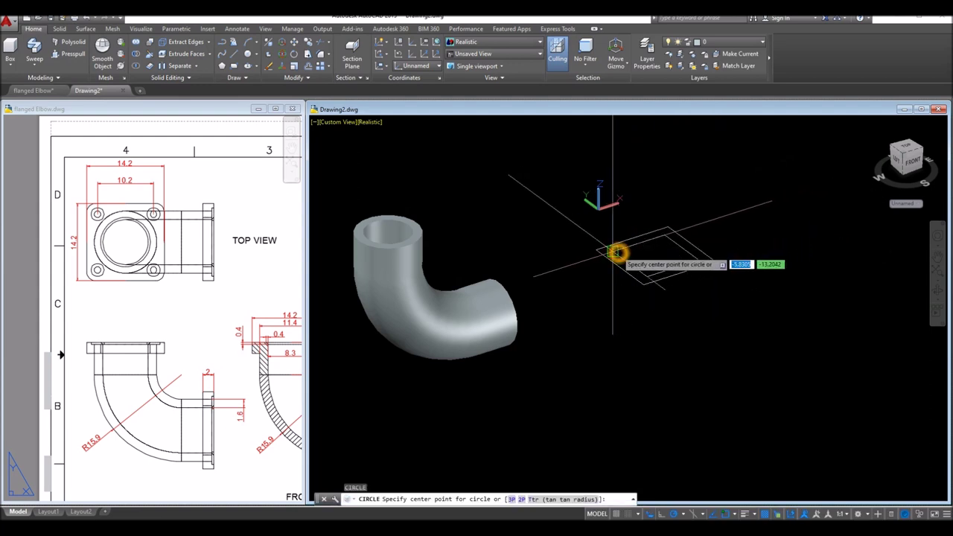
{"action": "left_click", "coordinate": [619, 253]}
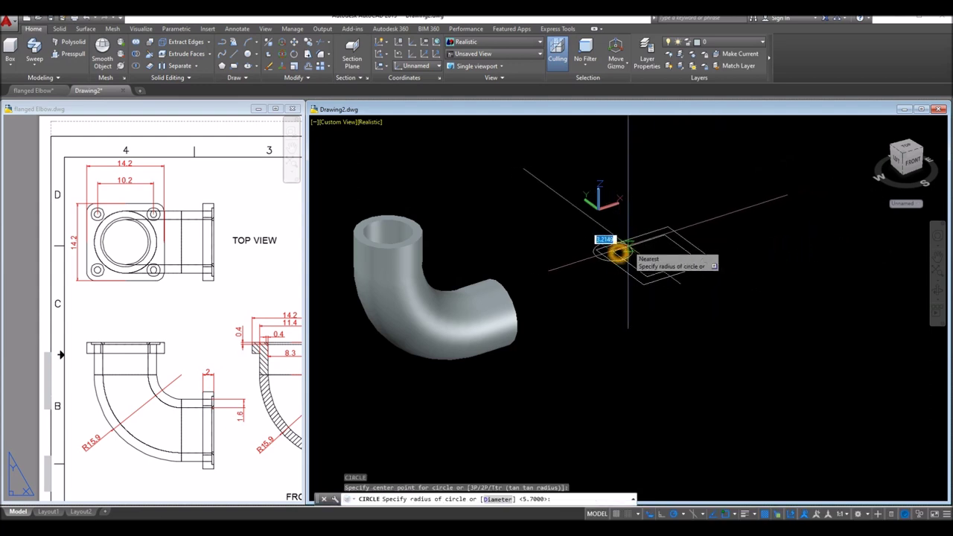
{"action": "key", "text": "Escape"}
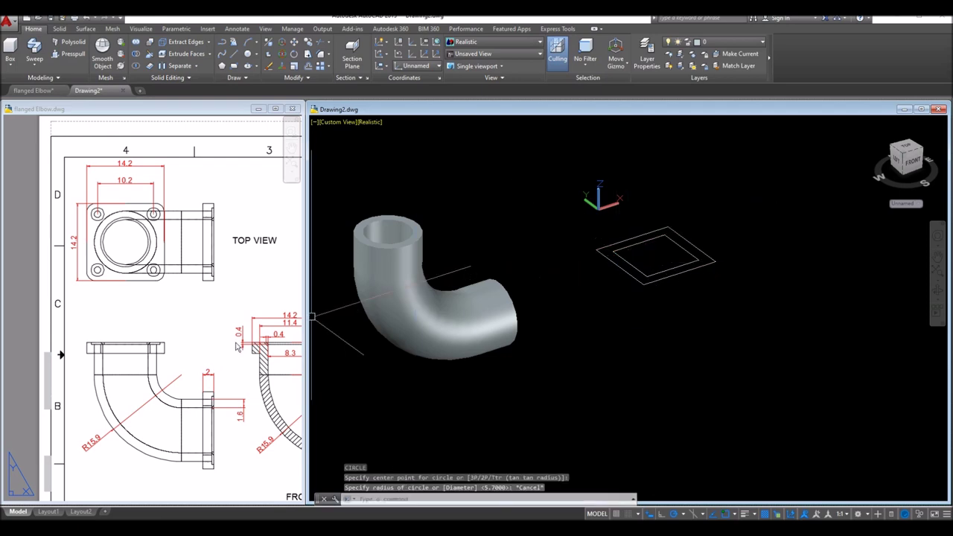
Step: Check the bolt-hole radii in the reference side view and draw a 0.6-radius circle at the inner 10.2 square's corner nearest the elbow
{"action": "left_click", "coordinate": [234, 330]}
{"action": "middle_click_drag", "start_coordinate": [234, 332], "coordinate": [6, 304]}
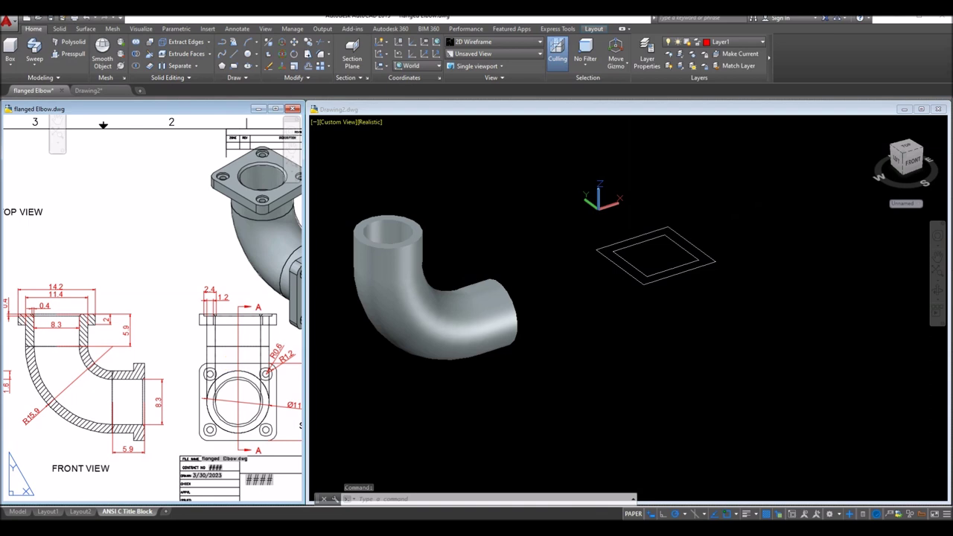
{"action": "scroll", "coordinate": [216, 367], "scroll_direction": "up", "scroll_amount": 1}
{"action": "scroll", "coordinate": [240, 380], "scroll_direction": "up", "scroll_amount": 1}
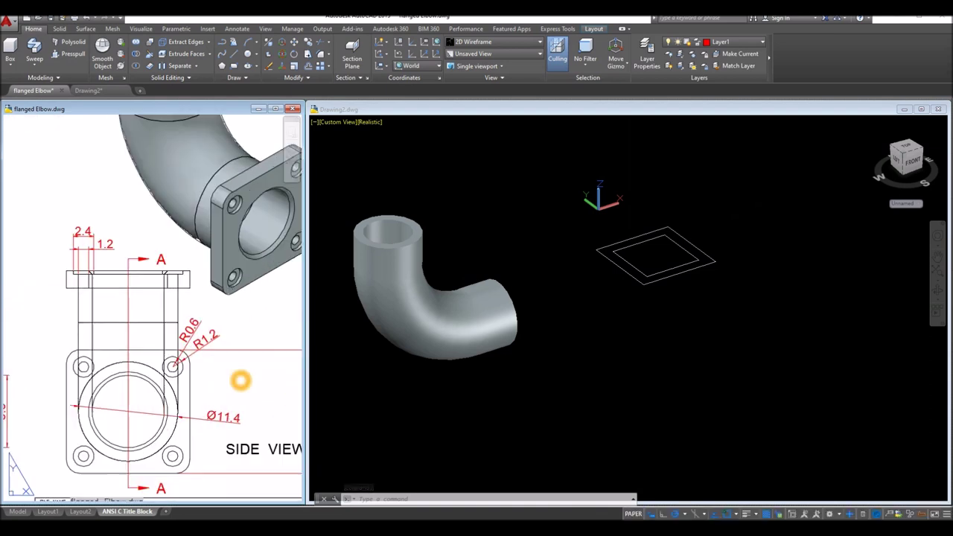
{"action": "left_click", "coordinate": [605, 373]}
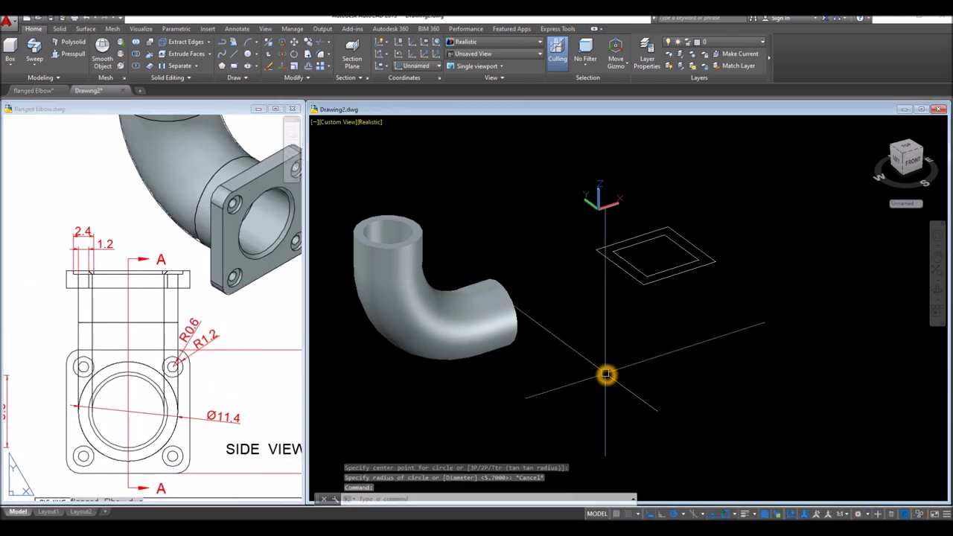
{"action": "key", "text": "Return"}
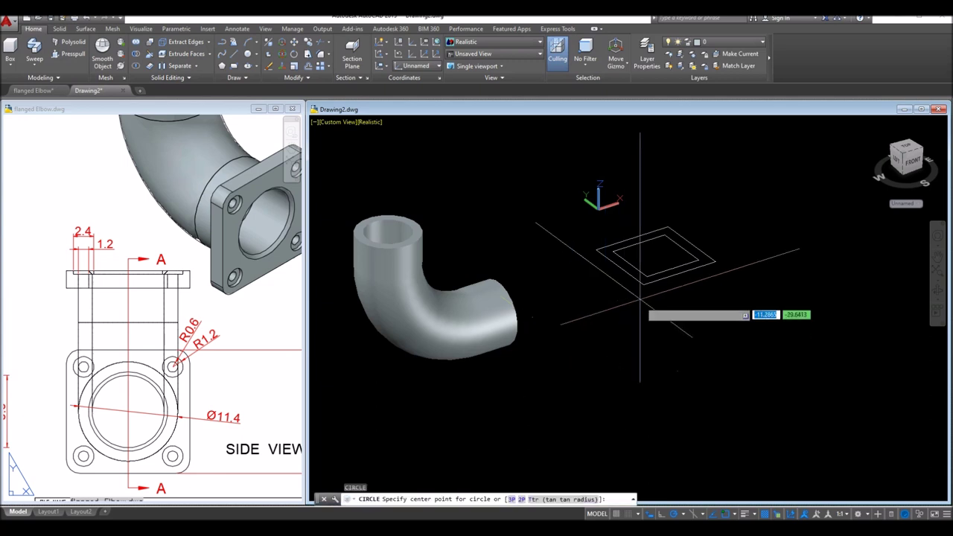
{"action": "scroll", "coordinate": [630, 261], "scroll_direction": "down", "scroll_amount": 1}
{"action": "scroll", "coordinate": [612, 257], "scroll_direction": "up", "scroll_amount": 2}
{"action": "left_click", "coordinate": [612, 254]}
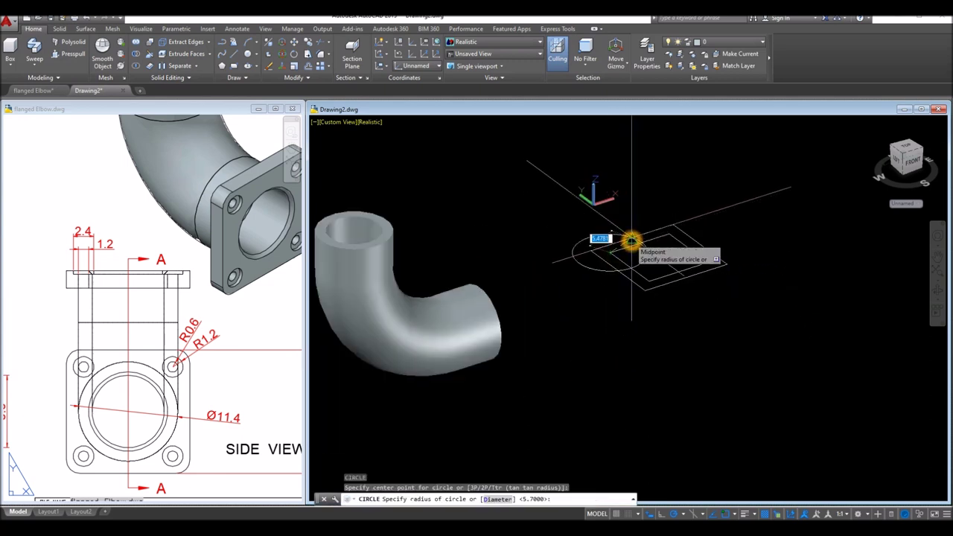
{"action": "type", "text": ".6"}
{"action": "key", "text": "Return"}
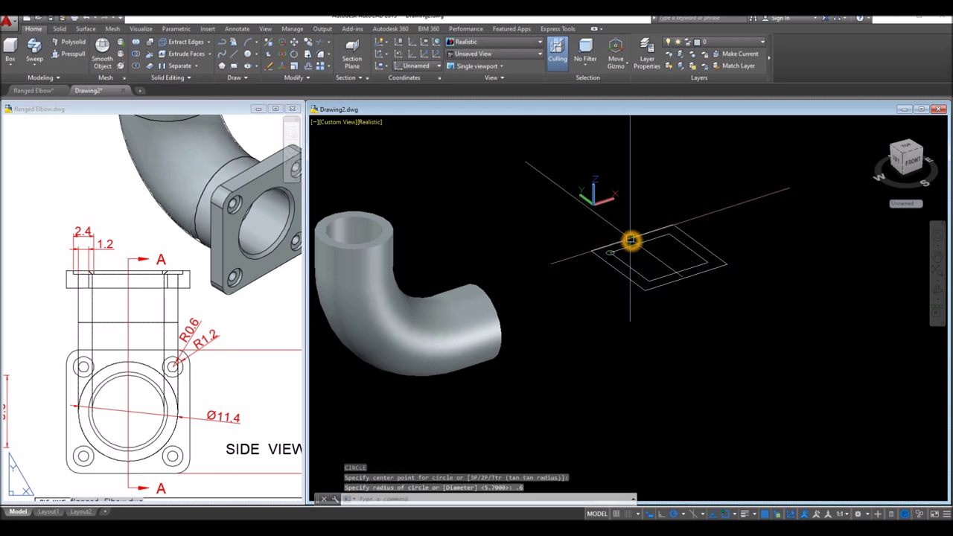
Step: Draw a 1.2-radius circle concentric with the small bolt-hole circle at the same corner of the inner square
{"action": "scroll", "coordinate": [631, 240], "scroll_direction": "up", "scroll_amount": 3}
{"action": "right_click", "coordinate": [631, 237]}
{"action": "left_click", "coordinate": [655, 243]}
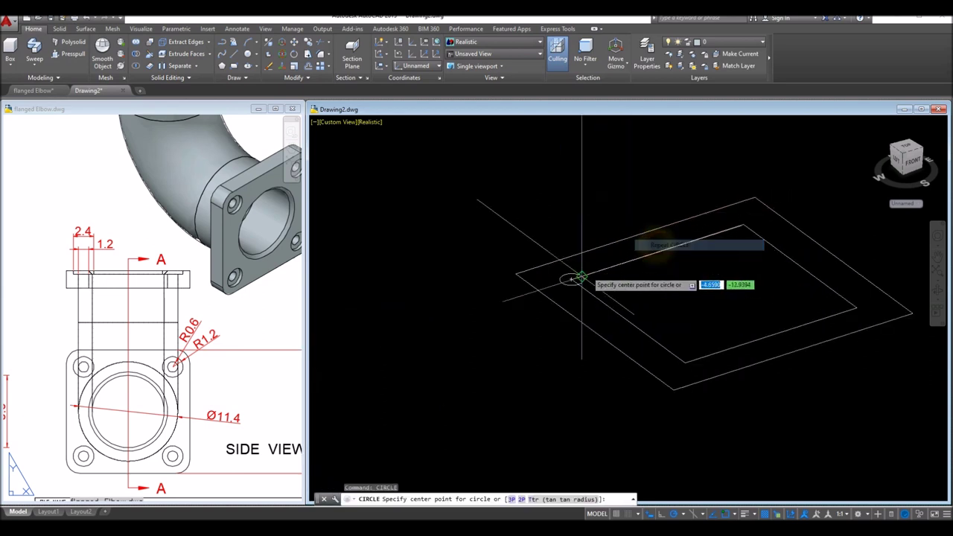
{"action": "left_click", "coordinate": [571, 278]}
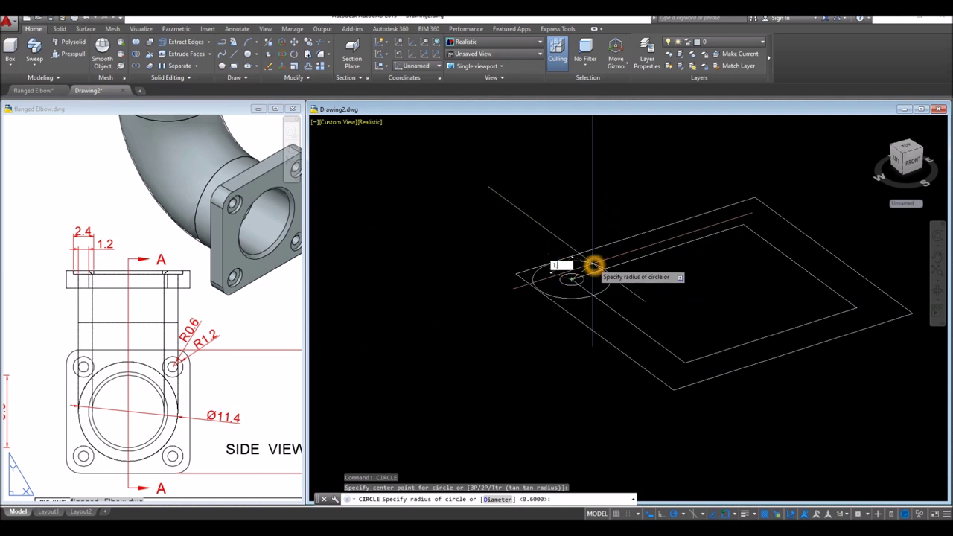
{"action": "type", "text": "1.2"}
{"action": "key", "text": "Return"}
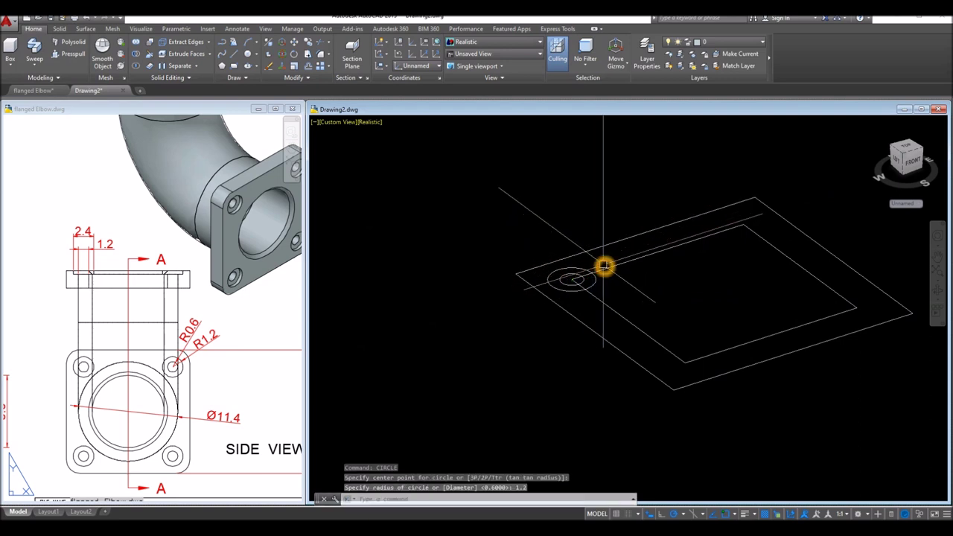
Step: Copy both concentric bolt-hole circles from their common centre to the other three corners of the 10.2 square
{"action": "scroll", "coordinate": [571, 278], "scroll_direction": "up", "scroll_amount": 5}
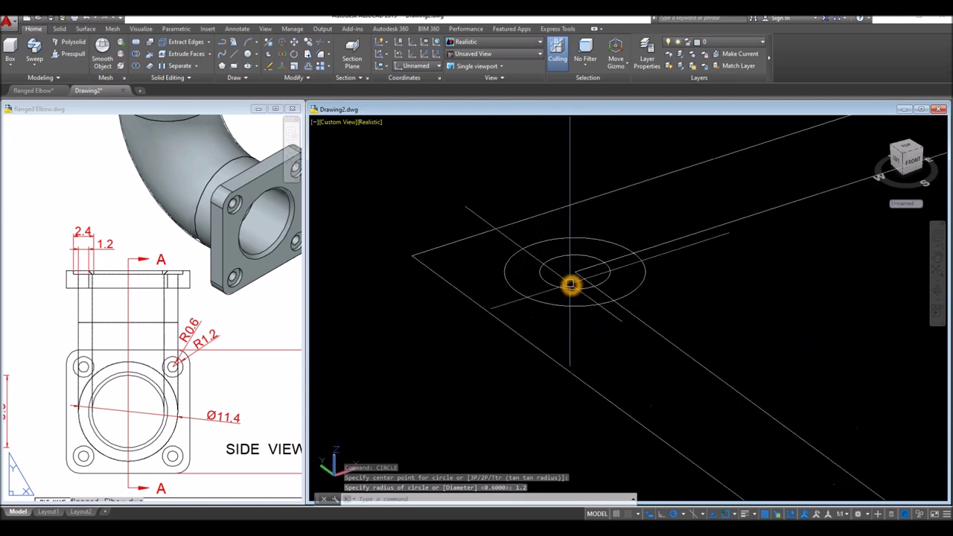
{"action": "left_click", "coordinate": [509, 246]}
{"action": "left_click", "coordinate": [606, 223]}
{"action": "right_click", "coordinate": [610, 164]}
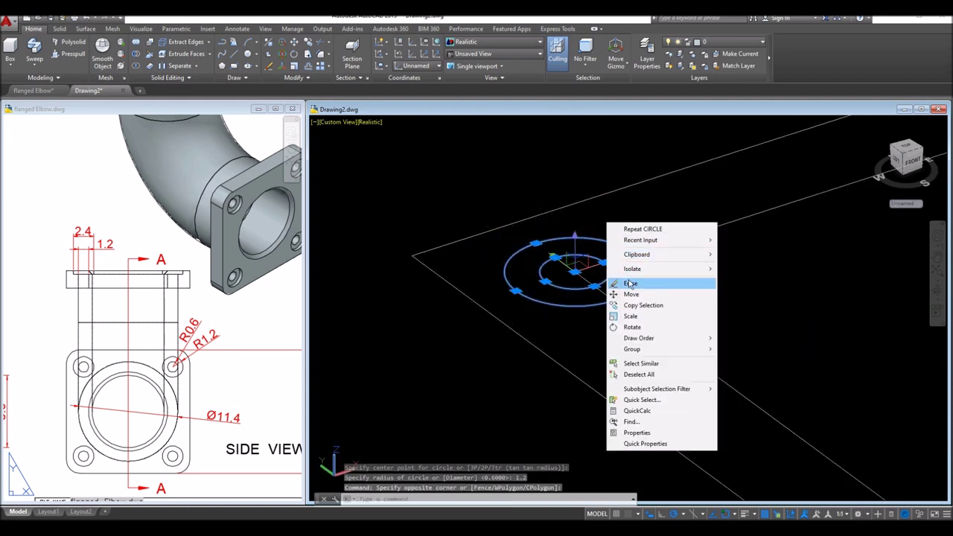
{"action": "left_click", "coordinate": [622, 306]}
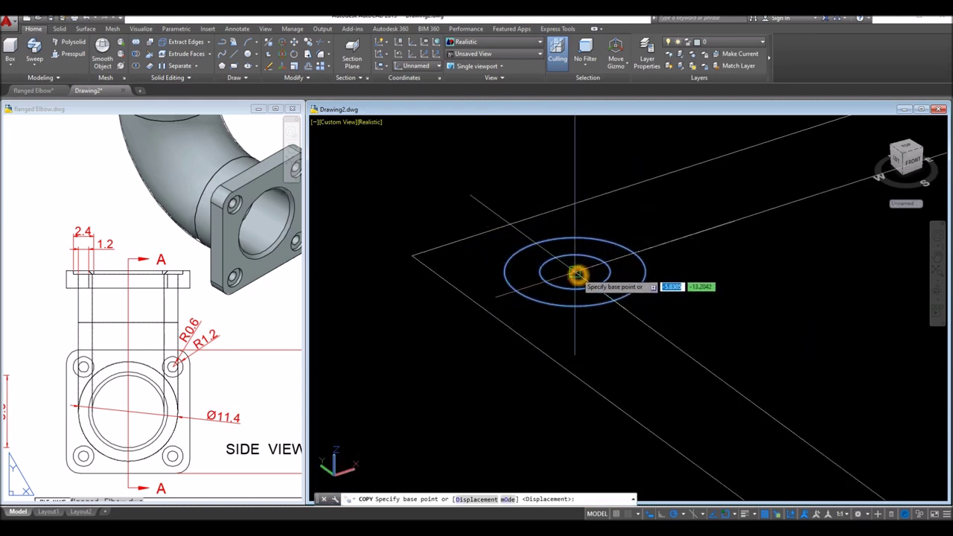
{"action": "left_click", "coordinate": [574, 272]}
{"action": "scroll", "coordinate": [644, 289], "scroll_direction": "down", "scroll_amount": 3}
{"action": "scroll", "coordinate": [645, 284], "scroll_direction": "down", "scroll_amount": 2}
{"action": "middle_click_drag", "start_coordinate": [645, 284], "coordinate": [607, 281]}
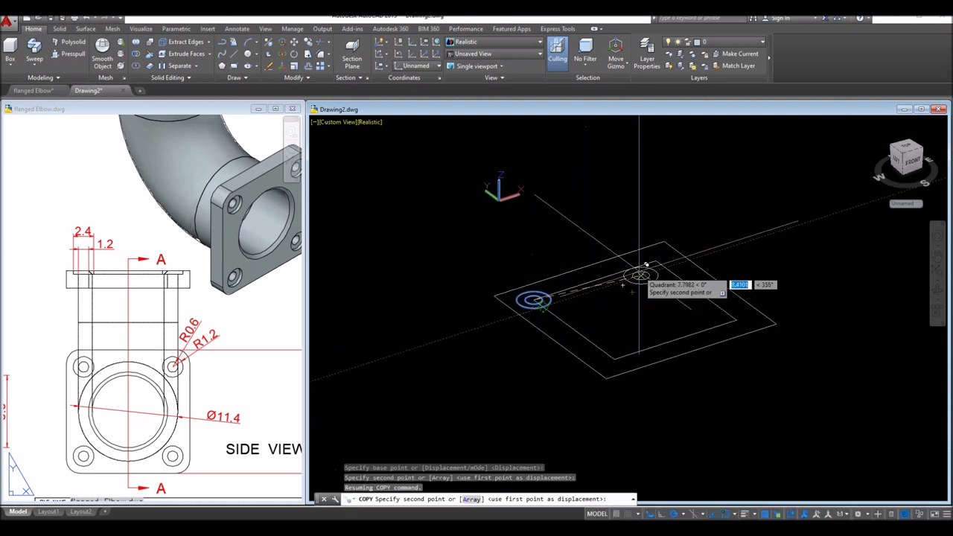
{"action": "left_click", "coordinate": [654, 261]}
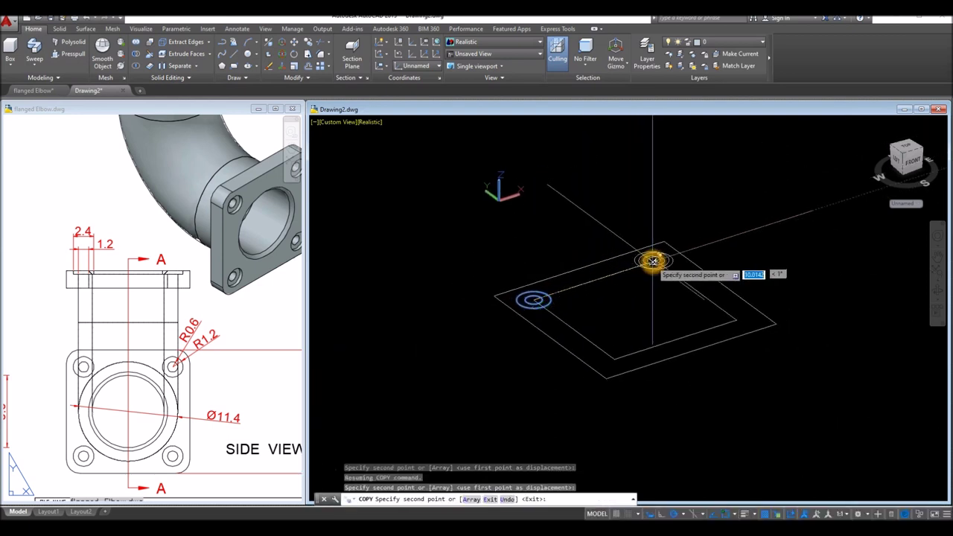
{"action": "left_click", "coordinate": [736, 320]}
{"action": "left_click", "coordinate": [617, 362]}
{"action": "right_click", "coordinate": [628, 305]}
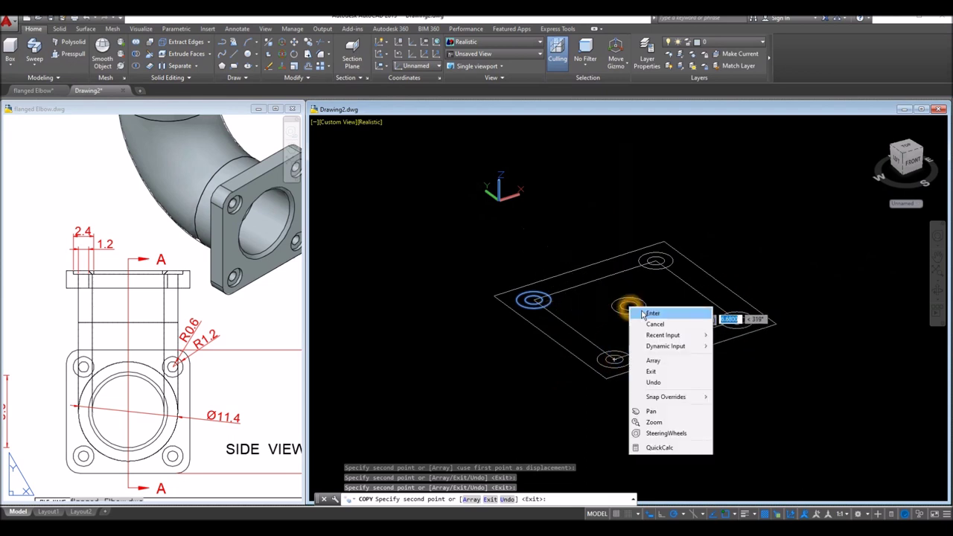
{"action": "left_click", "coordinate": [645, 311]}
{"action": "left_click", "coordinate": [437, 322]}
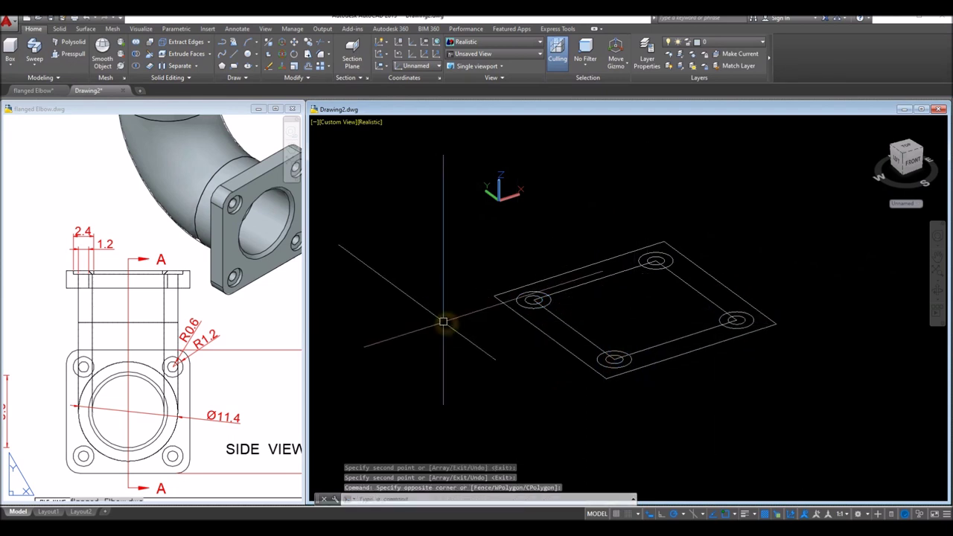
{"action": "key", "text": "Escape"}
Step: Draw an 11.4-diameter circle at the flange's centre, located with Mid Between 2 Points on opposite side midpoints of the outer square
{"action": "type", "text": "c"}
{"action": "key", "text": "Return"}
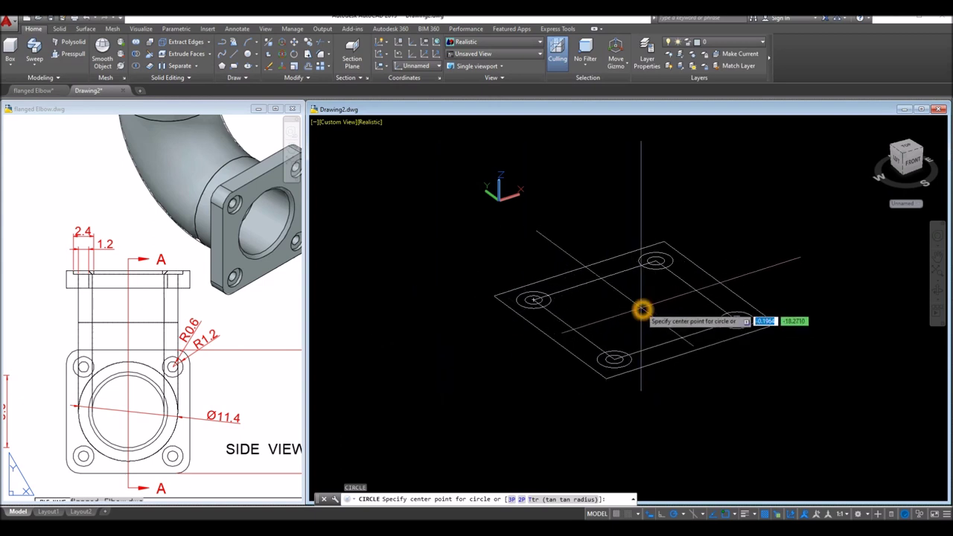
{"action": "right_click", "coordinate": [643, 312], "text": "shift"}
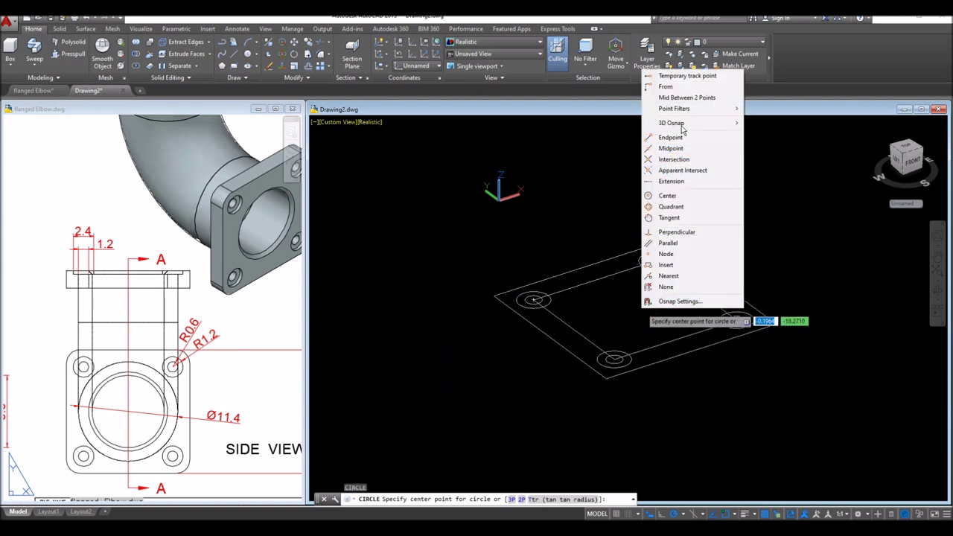
{"action": "left_click", "coordinate": [693, 97]}
{"action": "left_click", "coordinate": [588, 270]}
{"action": "left_click", "coordinate": [588, 270]}
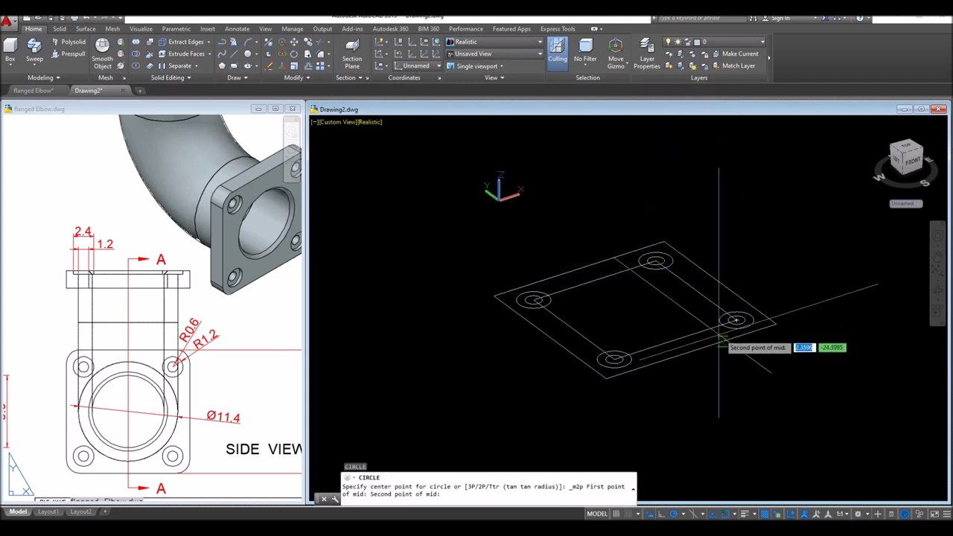
{"action": "left_click", "coordinate": [686, 355]}
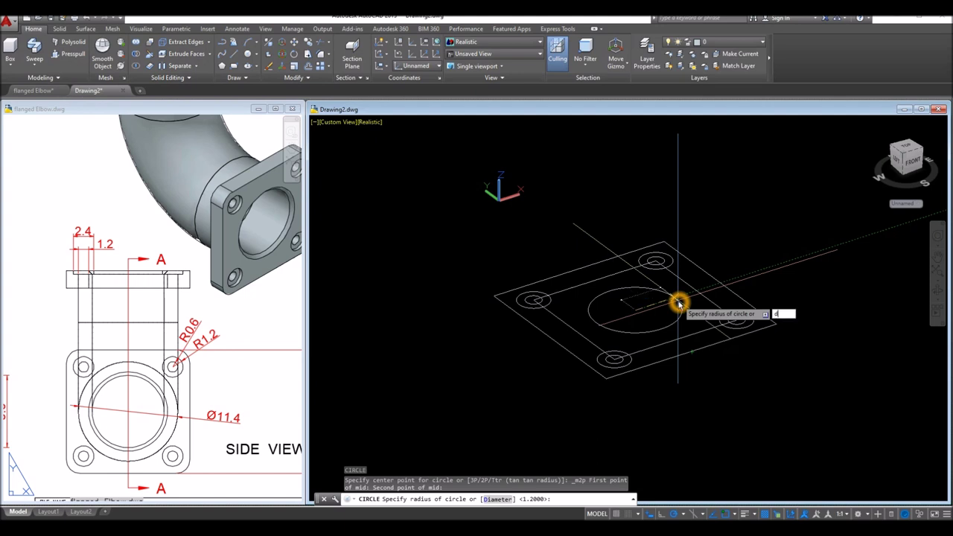
{"action": "key", "text": "Return"}
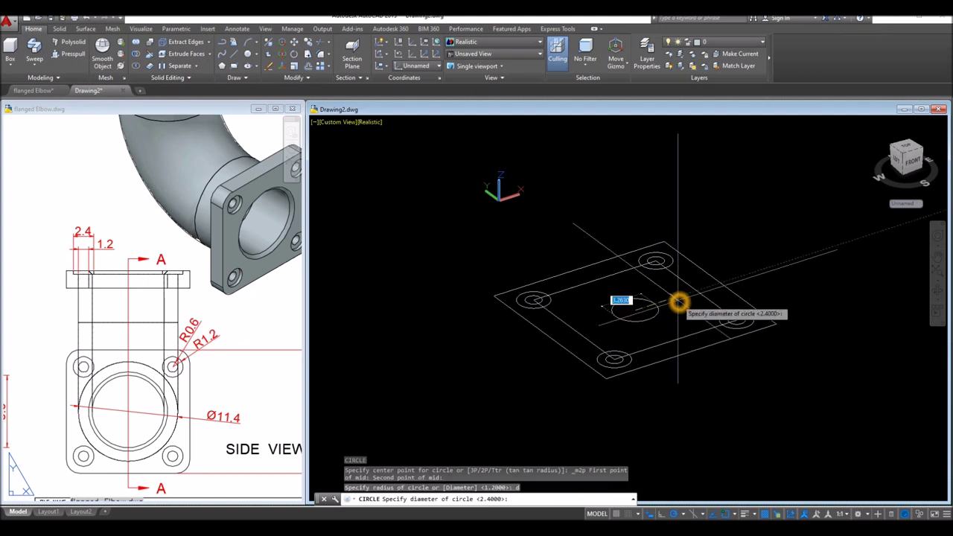
{"action": "type", "text": "11.4"}
{"action": "key", "text": "Return"}
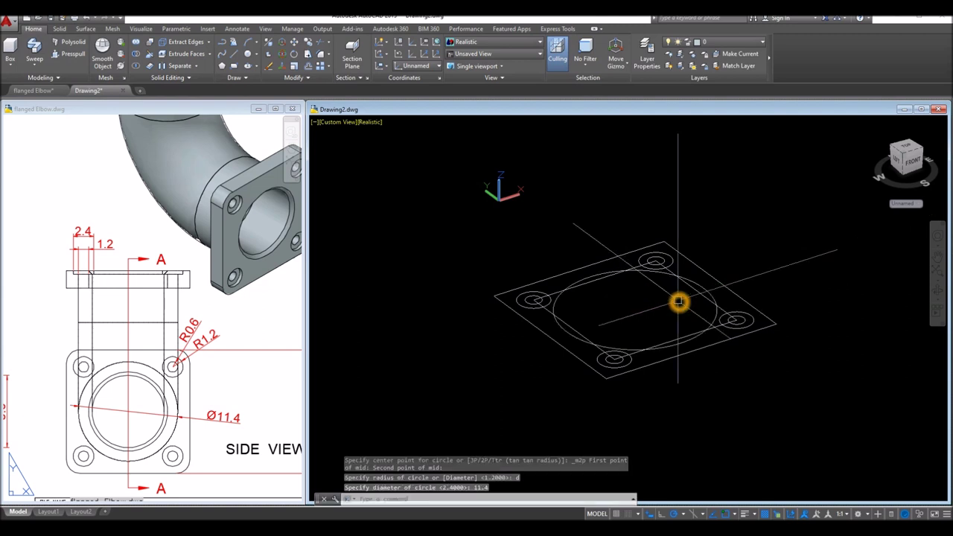
{"action": "middle_click_drag", "start_coordinate": [678, 301], "coordinate": [612, 305]}
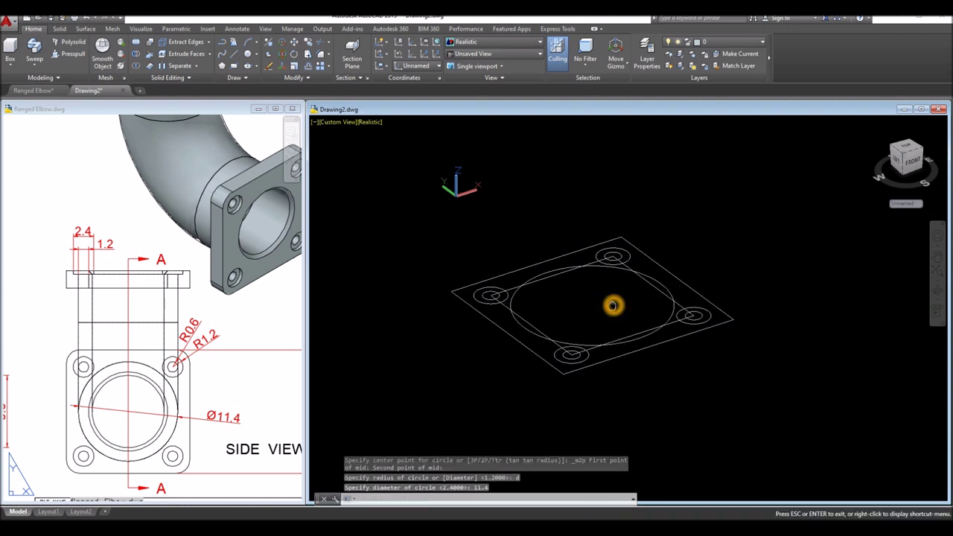
{"action": "key", "text": "Escape"}
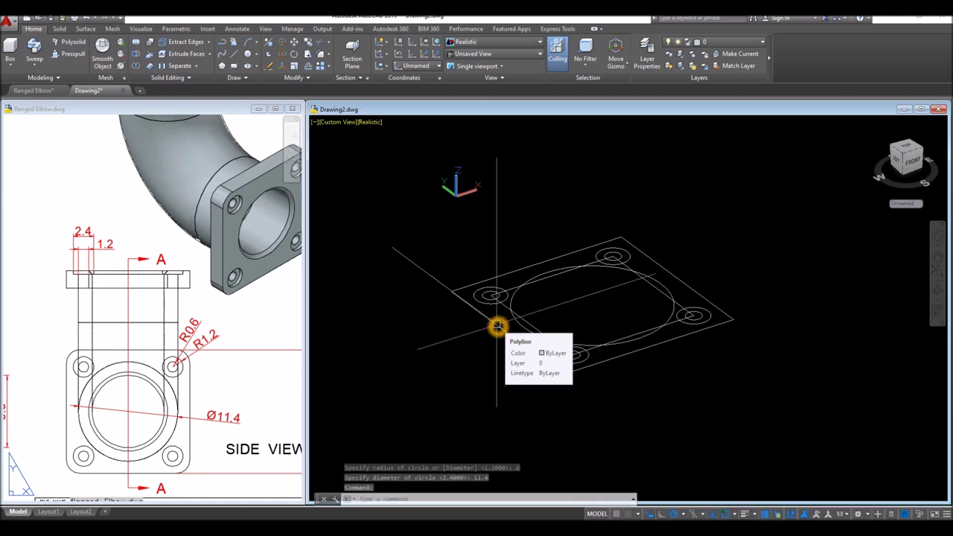
{"action": "left_click", "coordinate": [497, 325]}
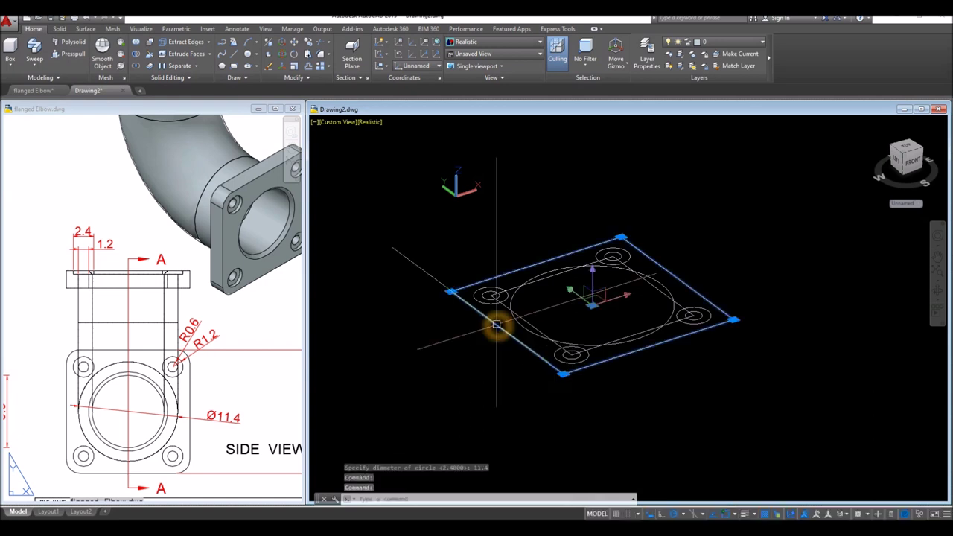
{"action": "left_click", "coordinate": [35, 64]}
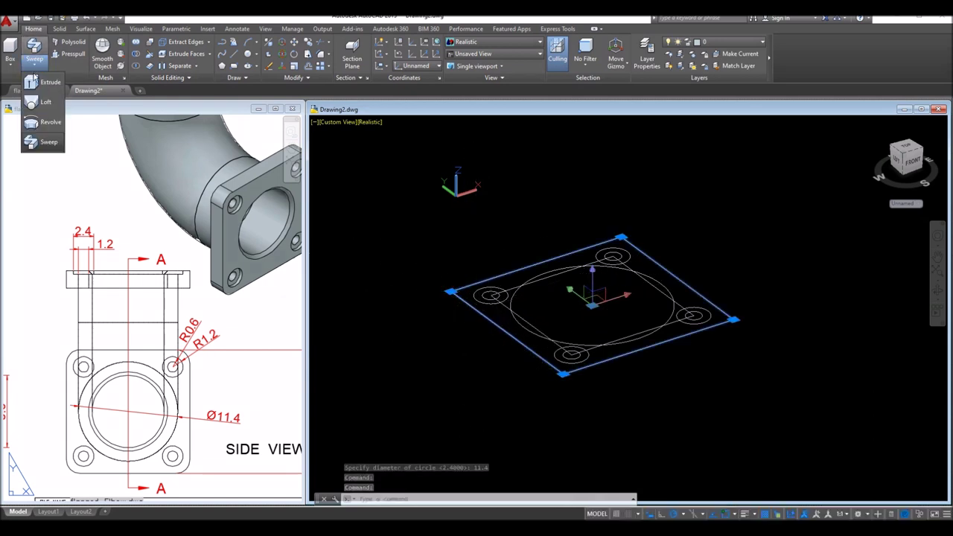
{"action": "left_click", "coordinate": [42, 82]}
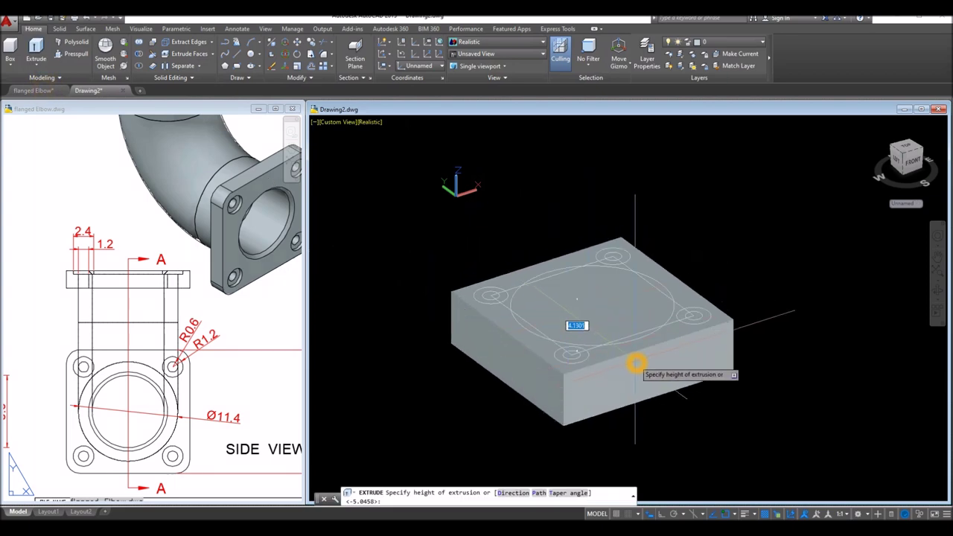
{"action": "key", "text": "Escape"}
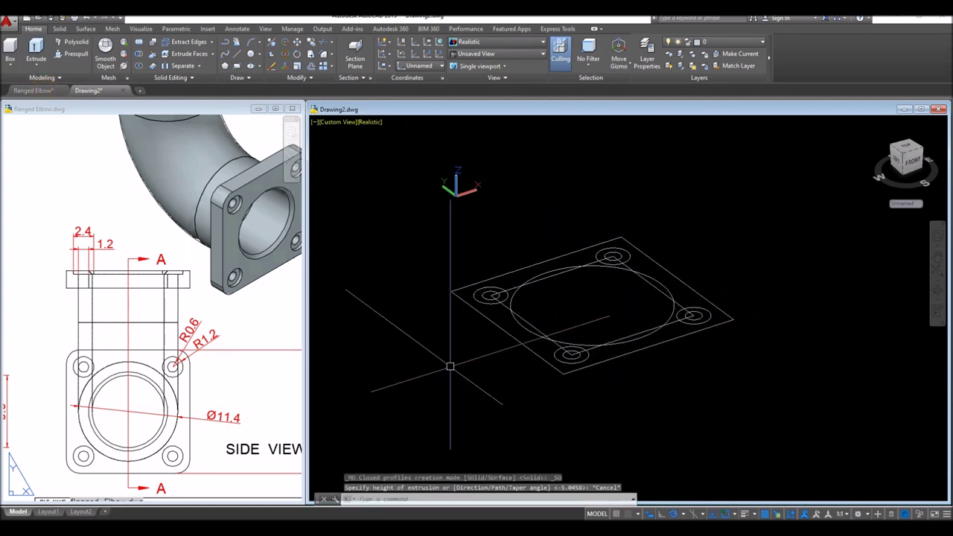
Step: Examine the flange thickness dimension in the sectioned front view of the reference drawing
{"action": "left_click", "coordinate": [228, 357]}
{"action": "middle_click_drag", "start_coordinate": [225, 346], "coordinate": [251, 340]}
{"action": "scroll", "coordinate": [124, 331], "scroll_direction": "up", "scroll_amount": 8}
{"action": "left_click", "coordinate": [136, 305]}
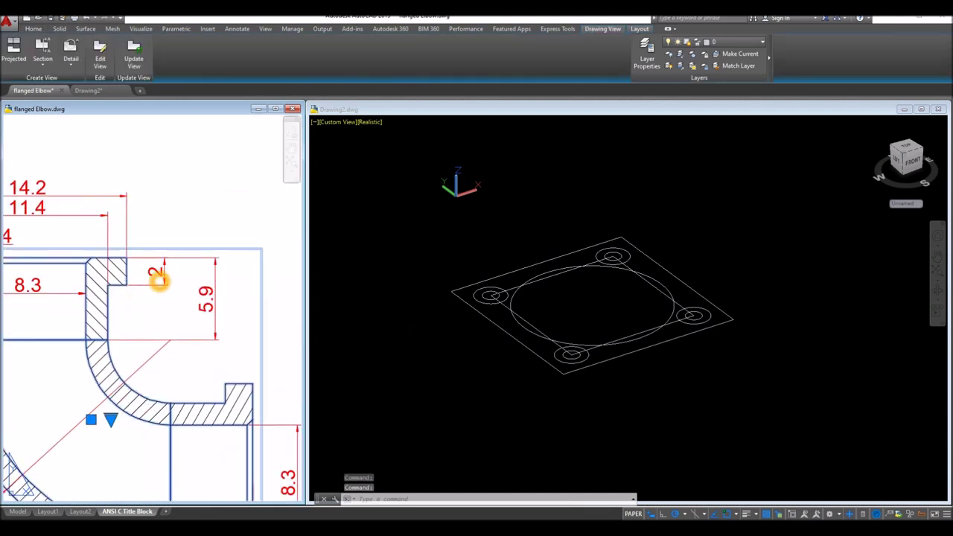
{"action": "left_click", "coordinate": [159, 281]}
{"action": "left_click", "coordinate": [160, 274]}
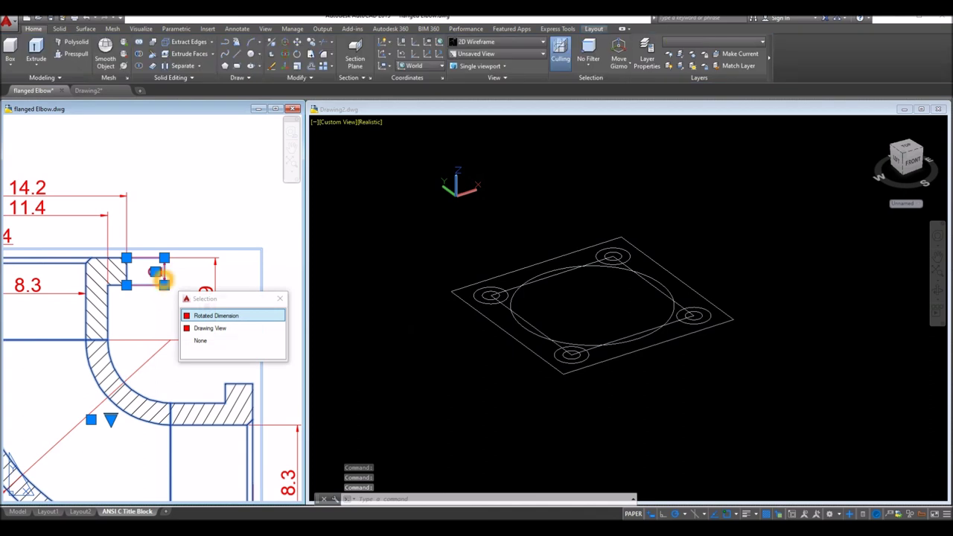
{"action": "left_click", "coordinate": [162, 276]}
{"action": "left_click", "coordinate": [406, 328]}
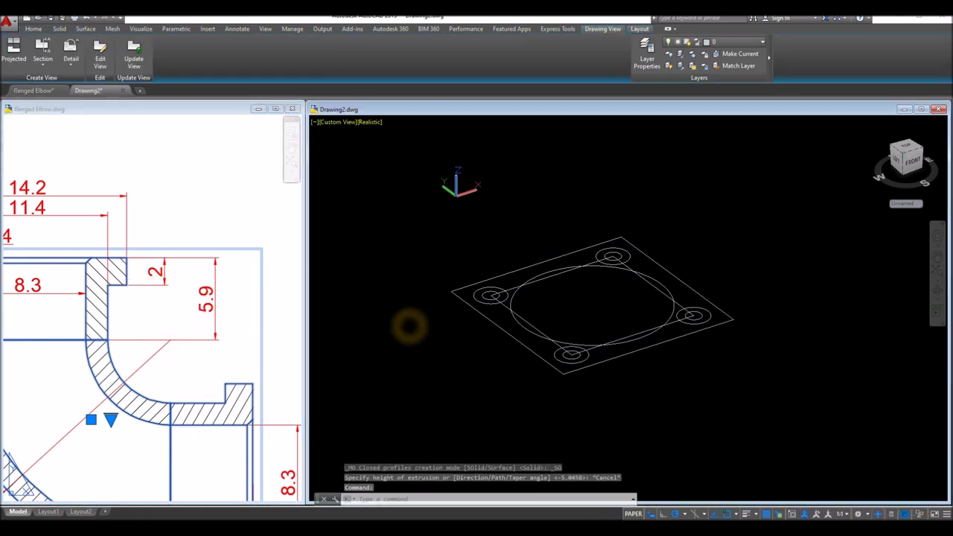
{"action": "key", "text": "Escape"}
Step: Extrude the outer 14.2 square of the flange profile downward by 2 units into a solid plate
{"action": "left_click", "coordinate": [454, 327]}
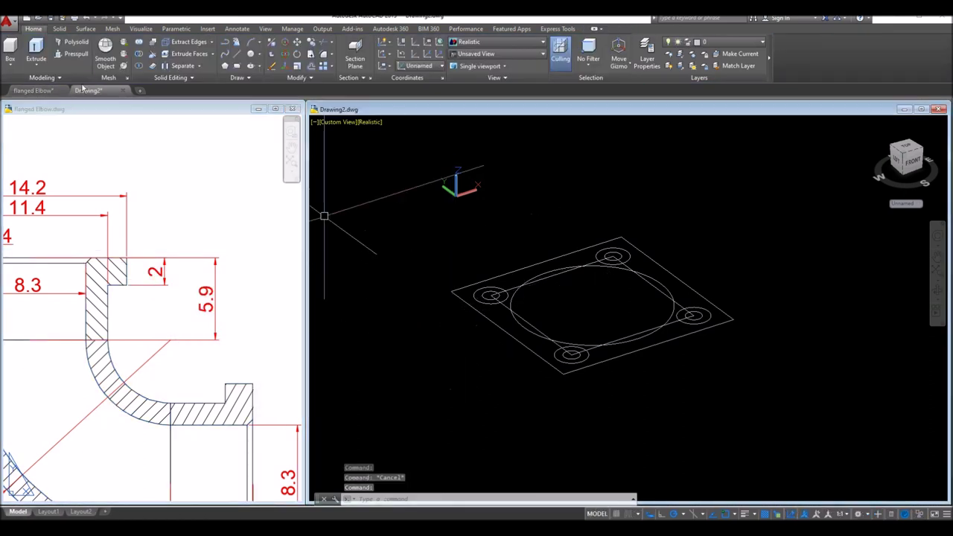
{"action": "left_click", "coordinate": [36, 52]}
{"action": "left_click", "coordinate": [592, 364]}
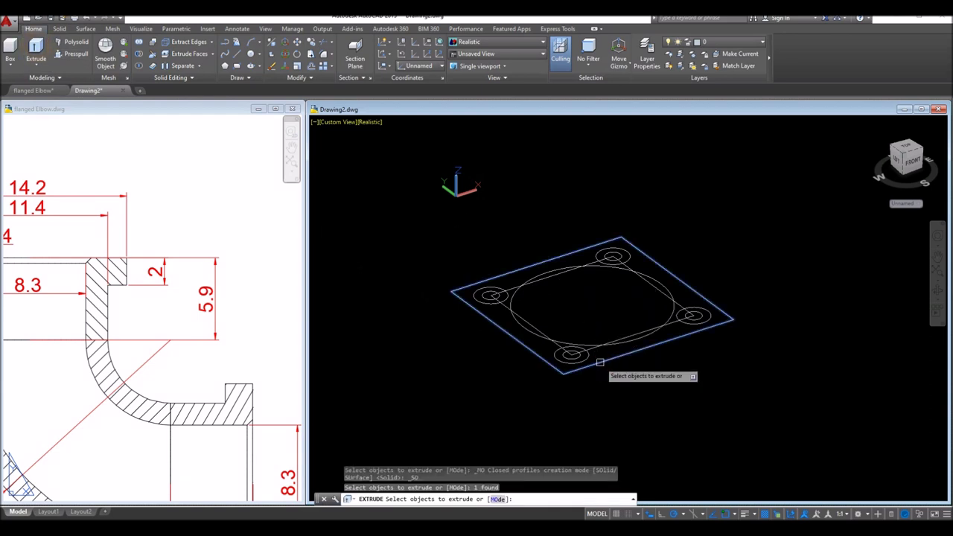
{"action": "right_click", "coordinate": [441, 292]}
{"action": "left_click", "coordinate": [446, 299]}
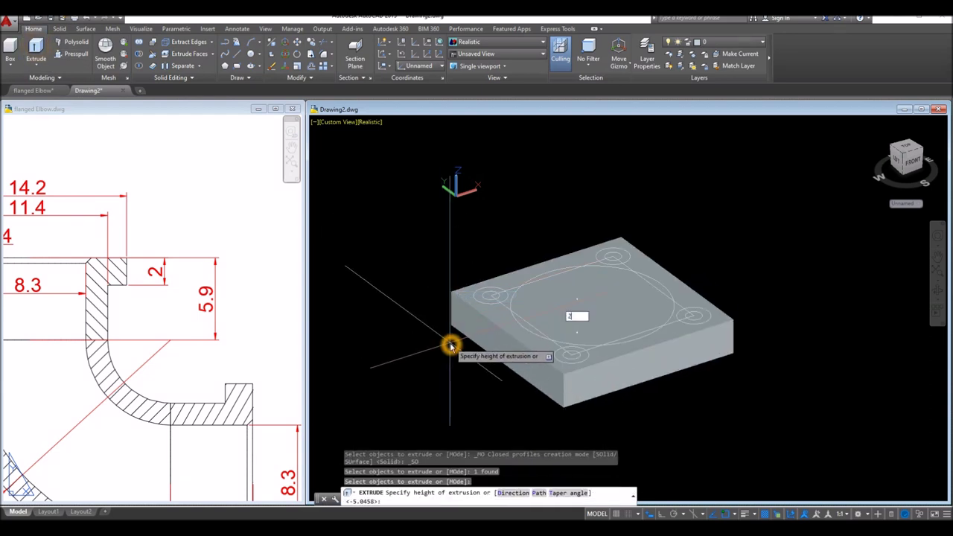
{"action": "key", "text": "Return"}
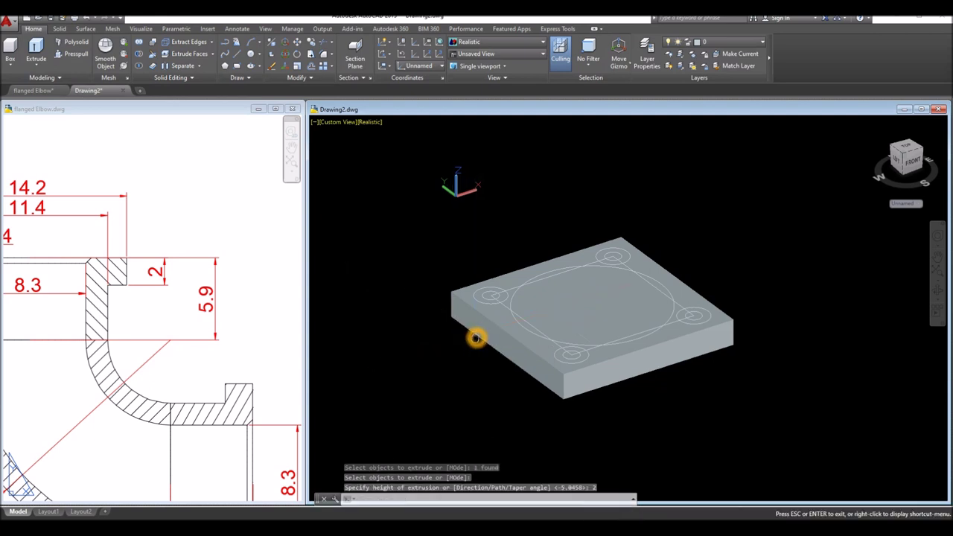
Step: Delete the inner construction square that connects the four bolt-hole centres on the plate's top face
{"action": "middle_click_drag", "start_coordinate": [476, 338], "coordinate": [451, 332]}
{"action": "left_click", "coordinate": [509, 322]}
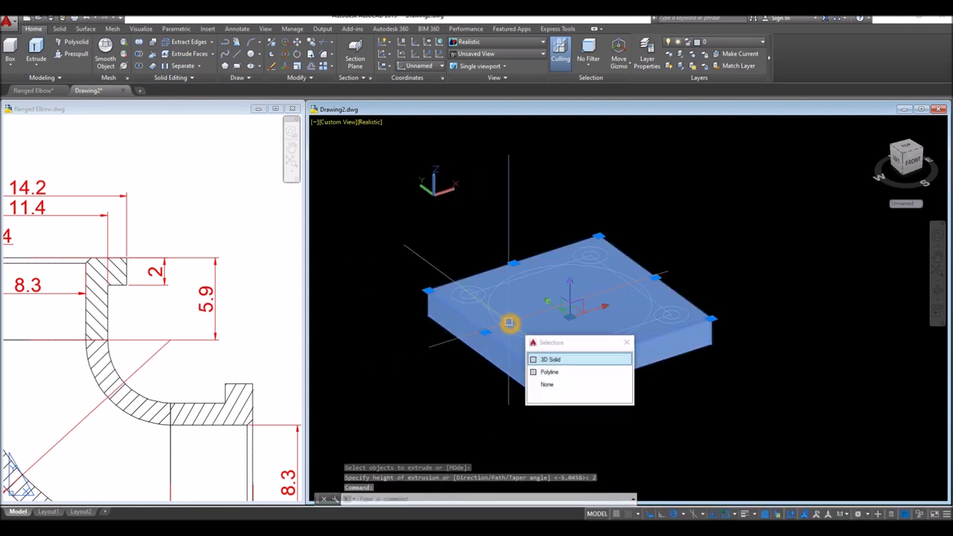
{"action": "left_click", "coordinate": [559, 369]}
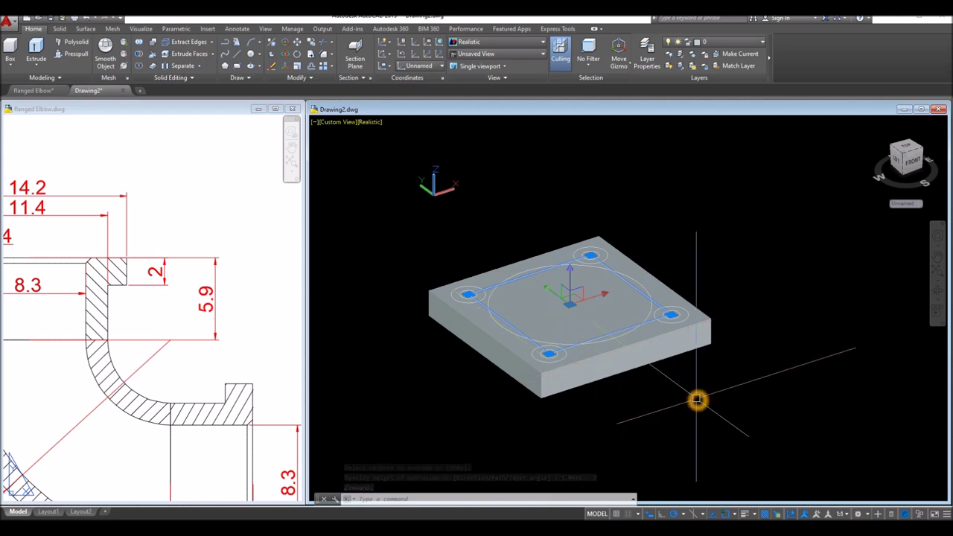
{"action": "key", "text": "Delete"}
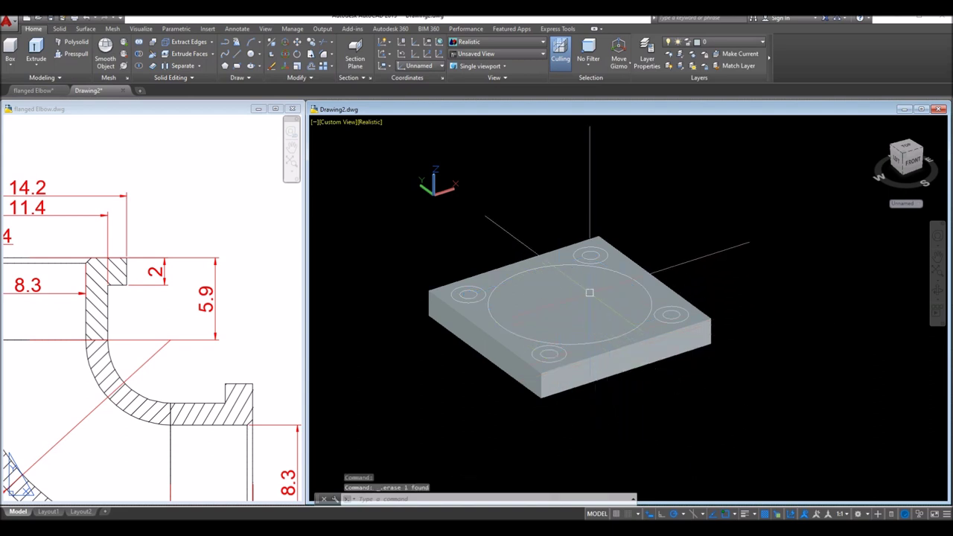
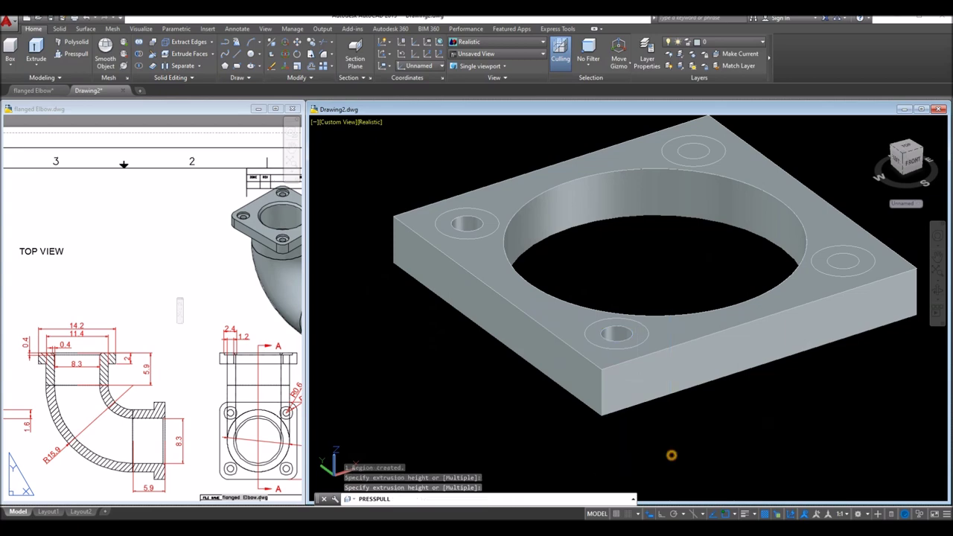
Step: Presspull the two remaining small bolt-hole circles down through the full plate thickness to open the holes
{"action": "left_click", "coordinate": [843, 260]}
{"action": "left_click", "coordinate": [857, 362]}
{"action": "left_click", "coordinate": [694, 150]}
{"action": "left_click", "coordinate": [611, 234]}
{"action": "key", "text": "Return"}
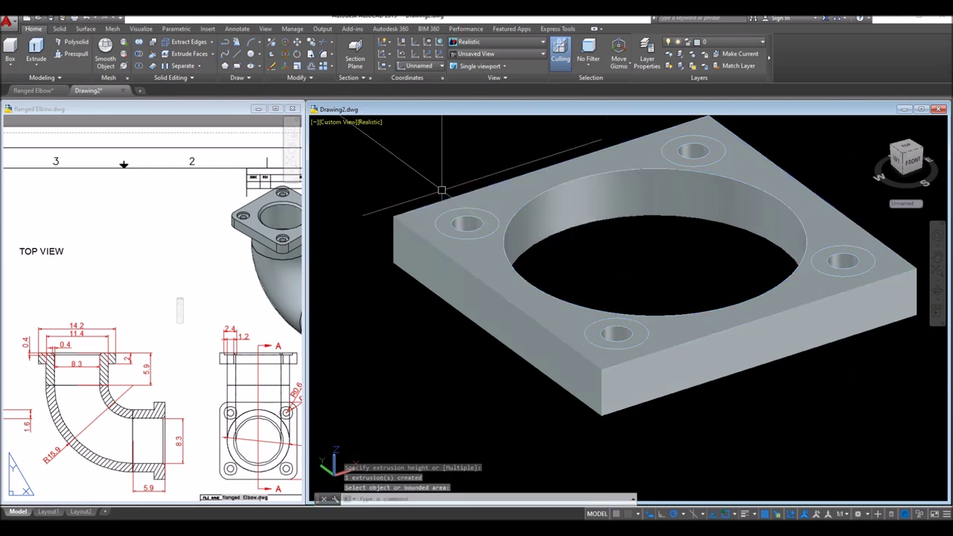
Step: Add a vertical linear dimension for the bolt-hole counterbore depth on the upper flange of the unsectioned elbow view in the flanged Elbow drawing
{"action": "left_click", "coordinate": [244, 222]}
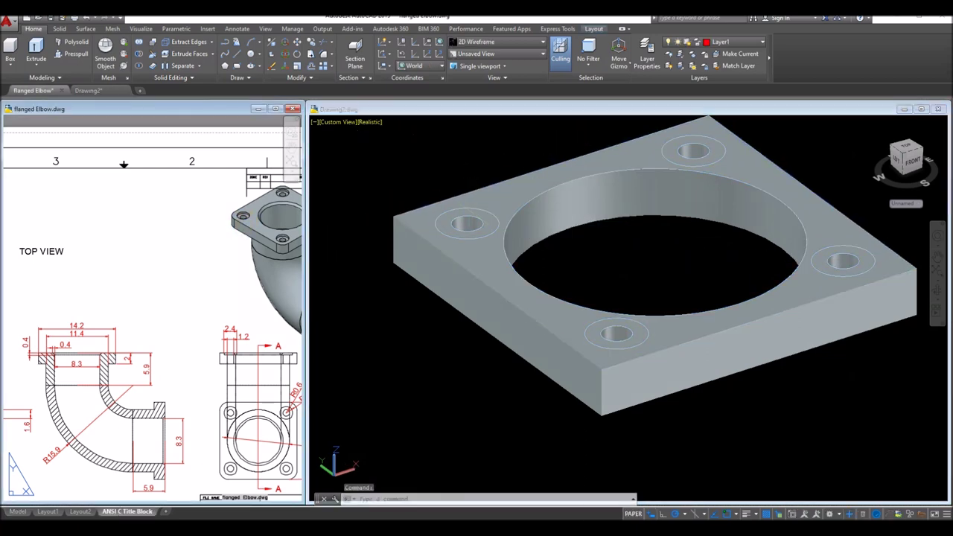
{"action": "left_click", "coordinate": [137, 346]}
{"action": "scroll", "coordinate": [137, 346], "scroll_direction": "down", "scroll_amount": 4}
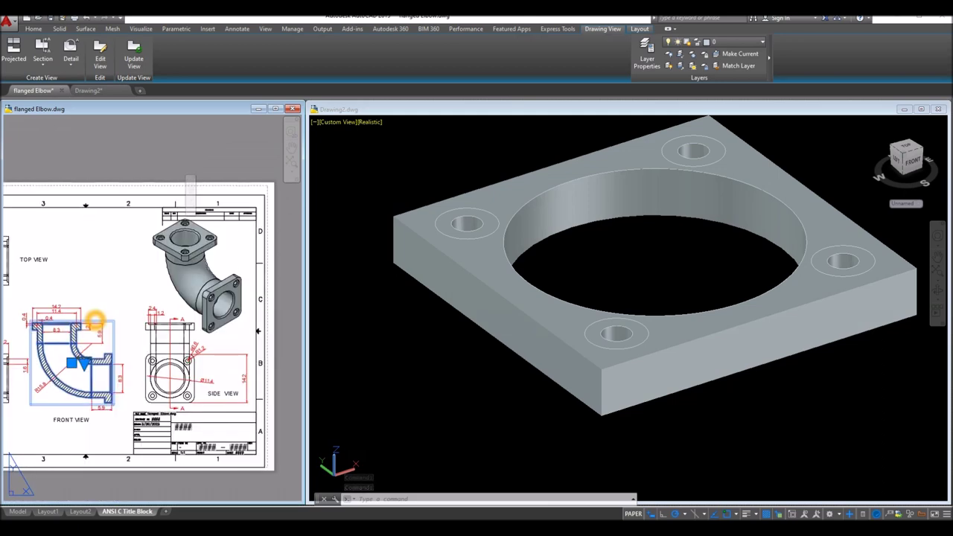
{"action": "key", "text": "Escape"}
{"action": "left_click", "coordinate": [118, 322]}
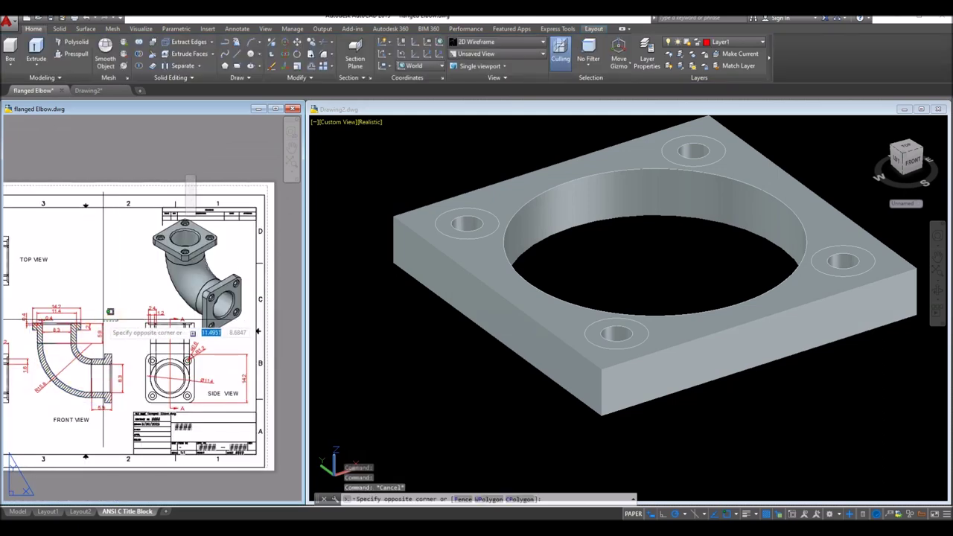
{"action": "scroll", "coordinate": [147, 339], "scroll_direction": "up", "scroll_amount": 2}
{"action": "type", "text": "dli"}
{"action": "key", "text": "Return"}
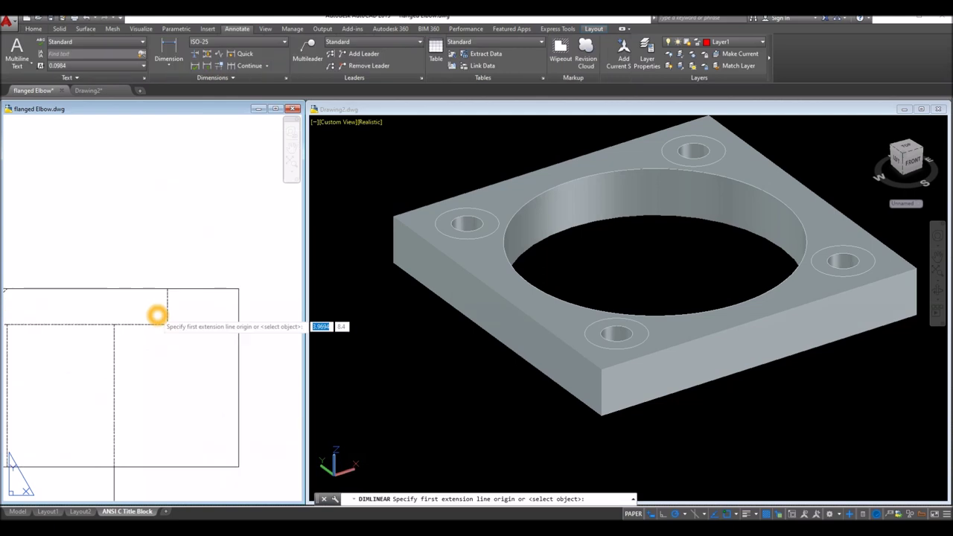
{"action": "left_click", "coordinate": [165, 325]}
{"action": "left_click", "coordinate": [165, 289]}
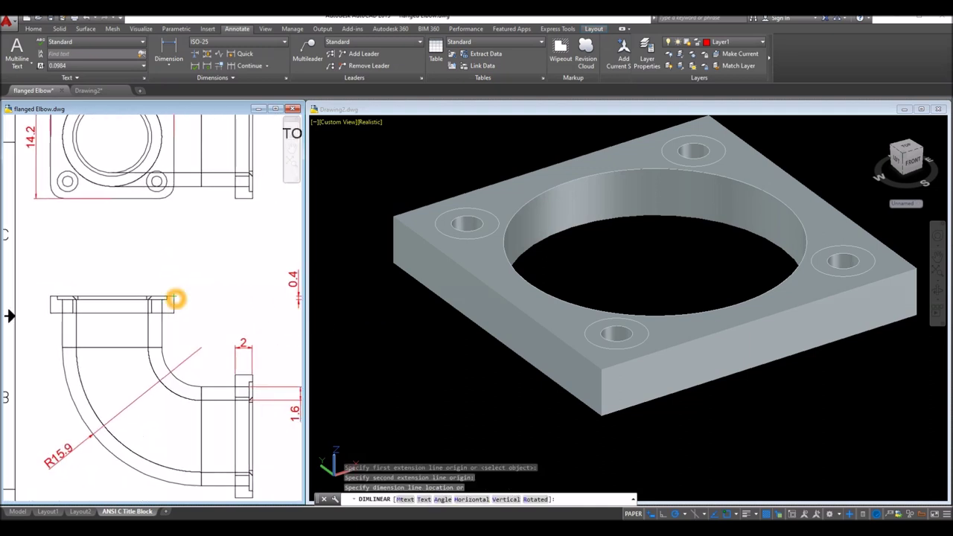
{"action": "left_click", "coordinate": [208, 298]}
Step: In Drawing2, Presspull the ring around the west corner's bolt hole down 0.4 to cut its counterbore
{"action": "left_click", "coordinate": [356, 338]}
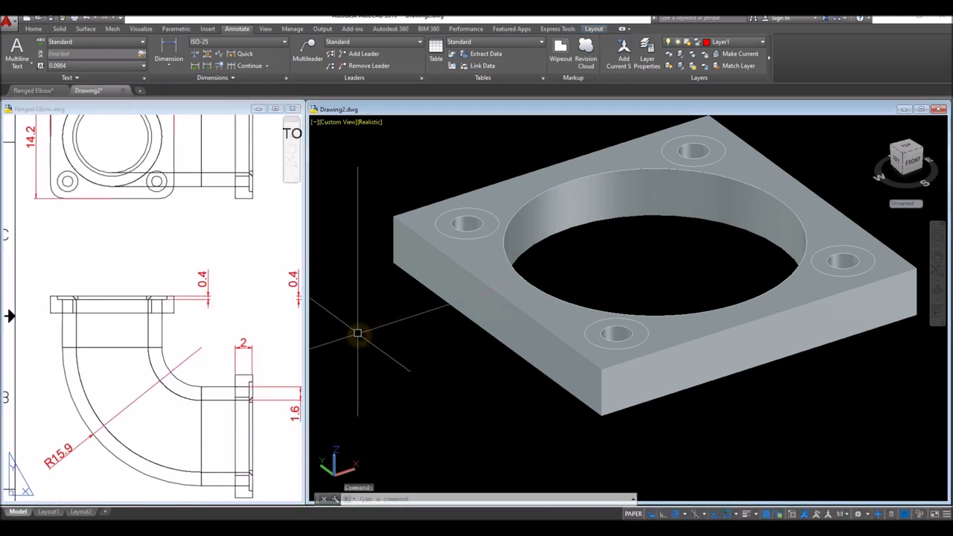
{"action": "left_click", "coordinate": [34, 29]}
{"action": "left_click", "coordinate": [77, 57]}
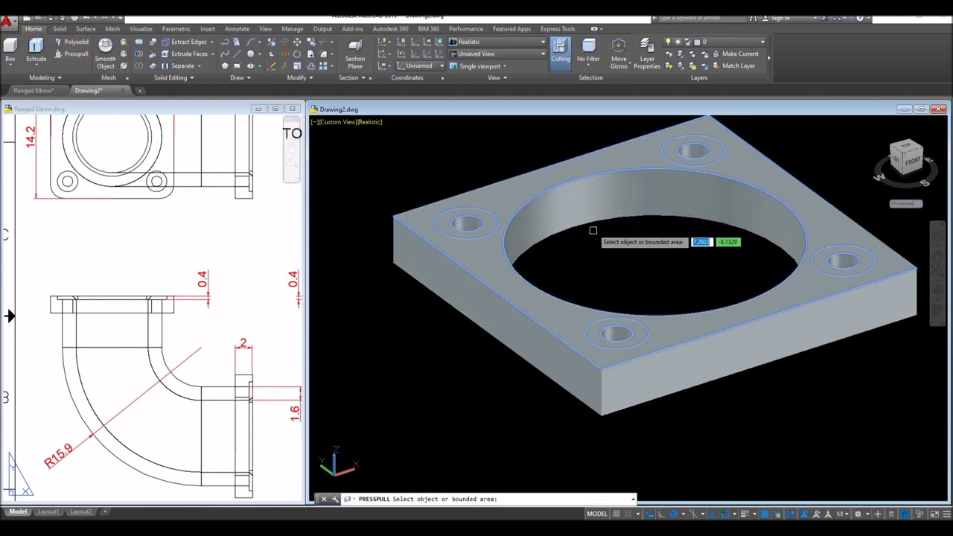
{"action": "scroll", "coordinate": [499, 216], "scroll_direction": "up", "scroll_amount": 3}
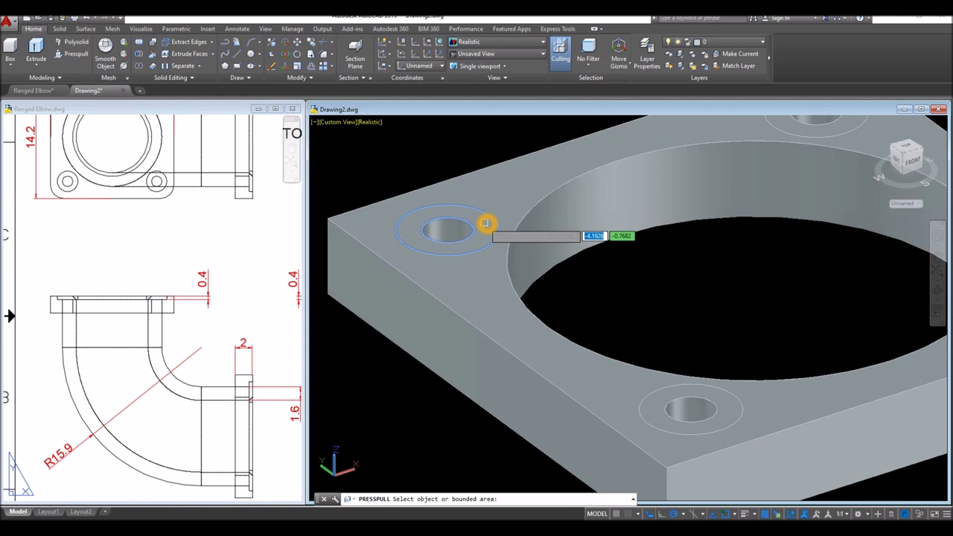
{"action": "left_click", "coordinate": [485, 223]}
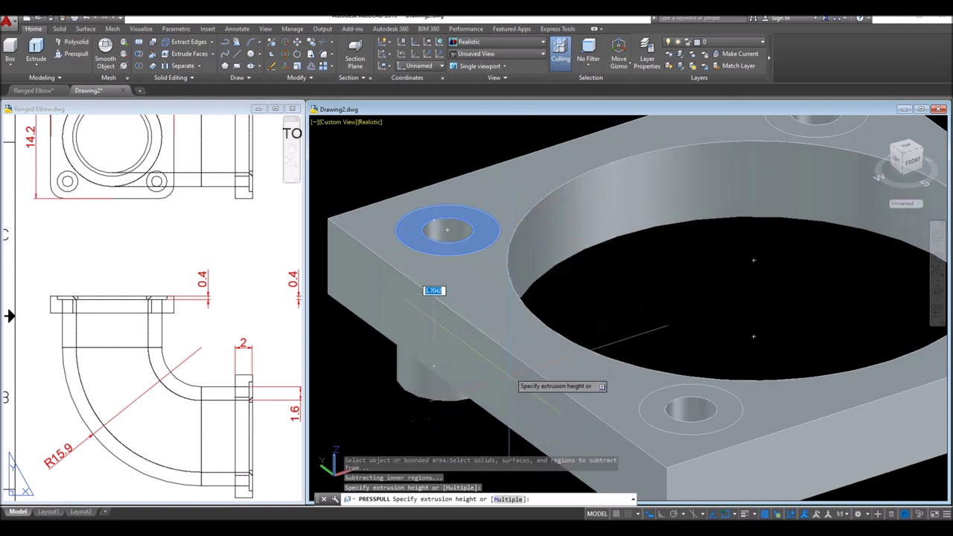
{"action": "left_click_drag", "start_coordinate": [401, 348], "coordinate": [429, 421]}
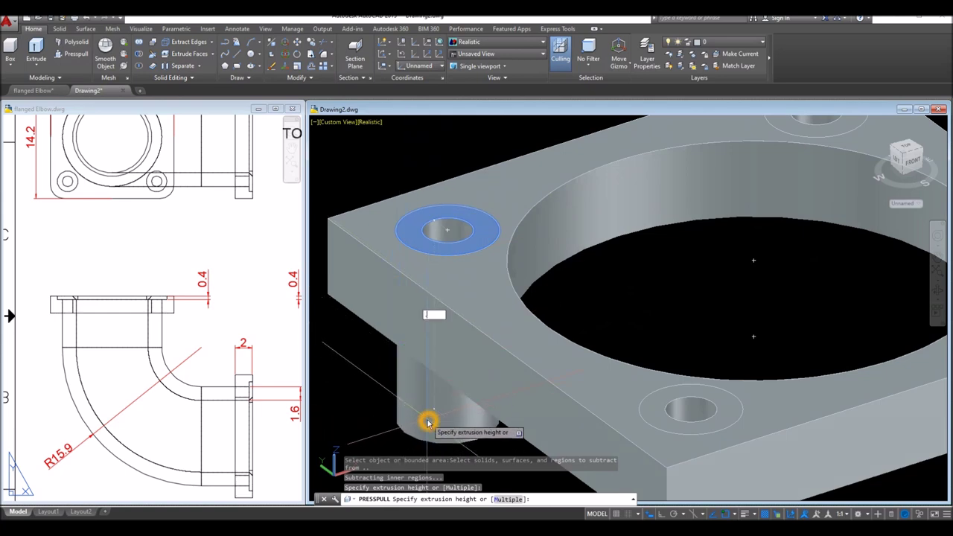
{"action": "type", "text": ".4"}
{"action": "key", "text": "Return"}
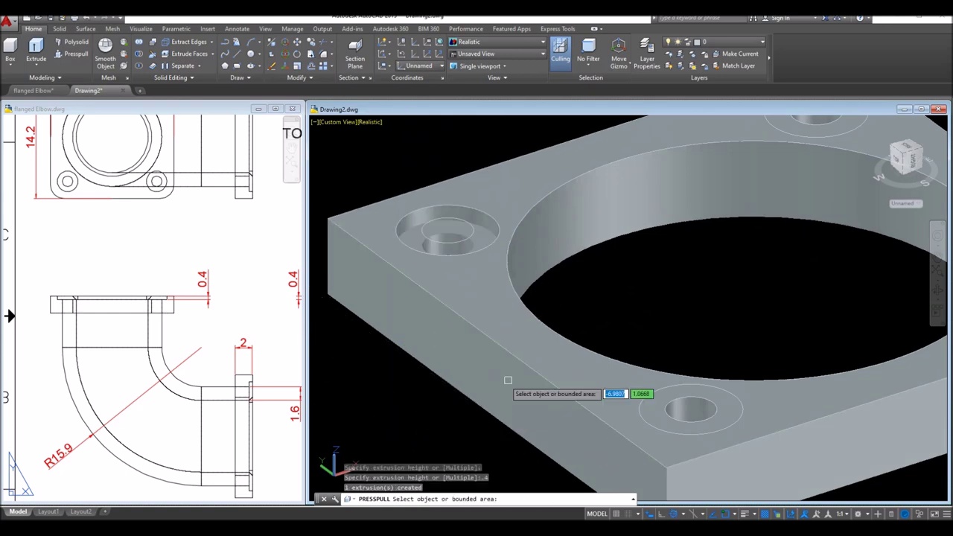
Step: Presspull the ring around the nearest corner's bolt hole down 0.4 to form a matching counterbore
{"action": "middle_click_drag", "start_coordinate": [730, 406], "coordinate": [629, 270], "text": "shift"}
{"action": "left_click", "coordinate": [629, 270]}
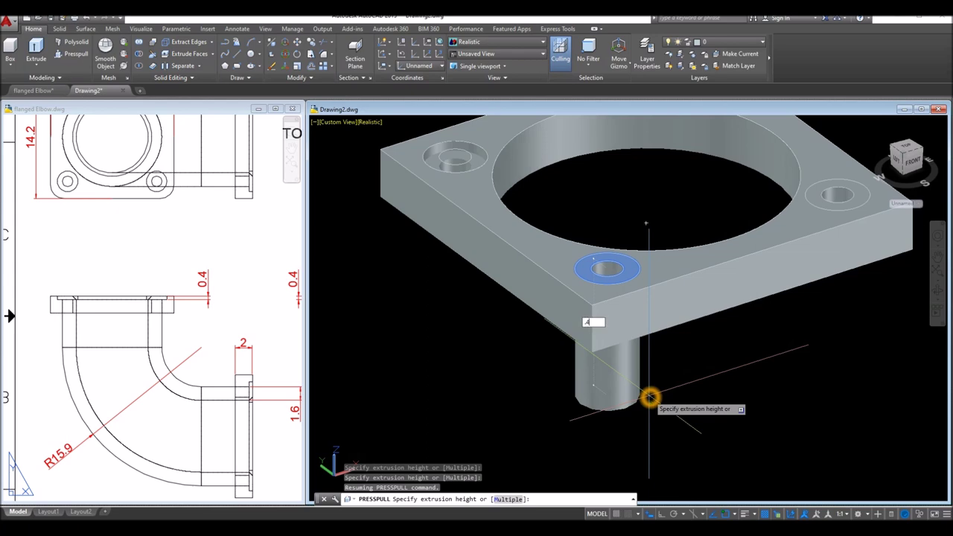
{"action": "type", "text": ".4"}
{"action": "key", "text": "Return"}
Step: Cut a 0.4-deep counterbore around the east corner's bolt hole with Presspull
{"action": "middle_click_drag", "start_coordinate": [656, 397], "coordinate": [517, 466], "text": "shift"}
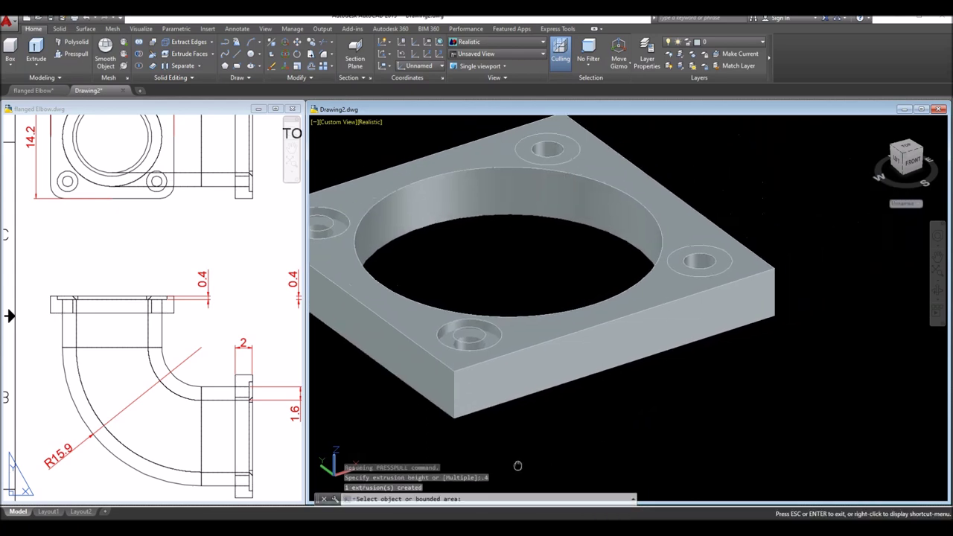
{"action": "scroll", "coordinate": [715, 257], "scroll_direction": "down", "scroll_amount": 2}
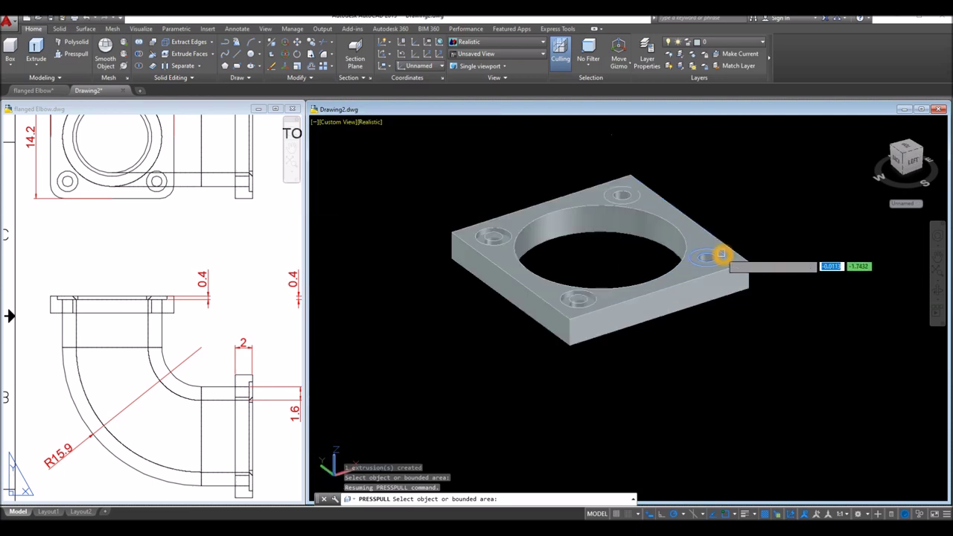
{"action": "scroll", "coordinate": [720, 258], "scroll_direction": "up", "scroll_amount": 5}
{"action": "left_click", "coordinate": [719, 260]}
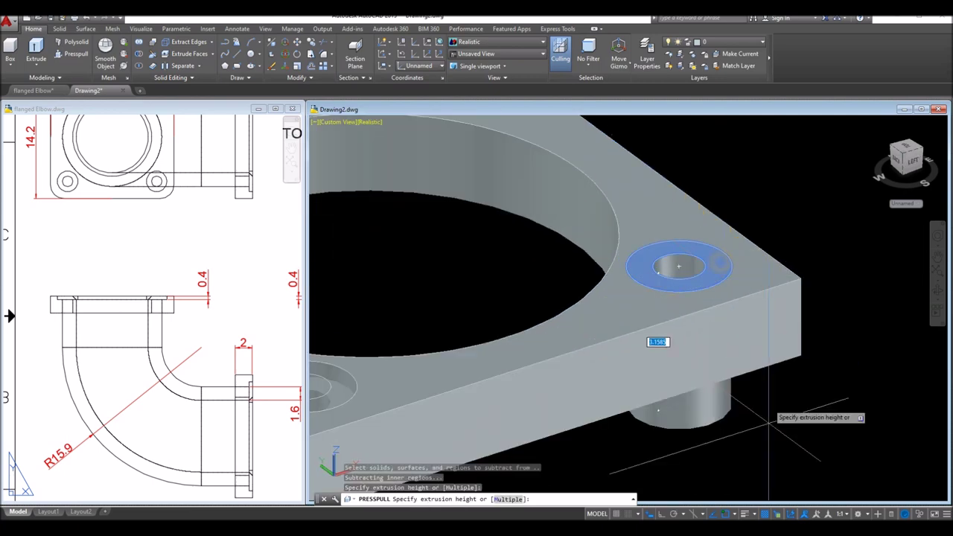
{"action": "type", "text": "4"}
{"action": "key", "text": "Return"}
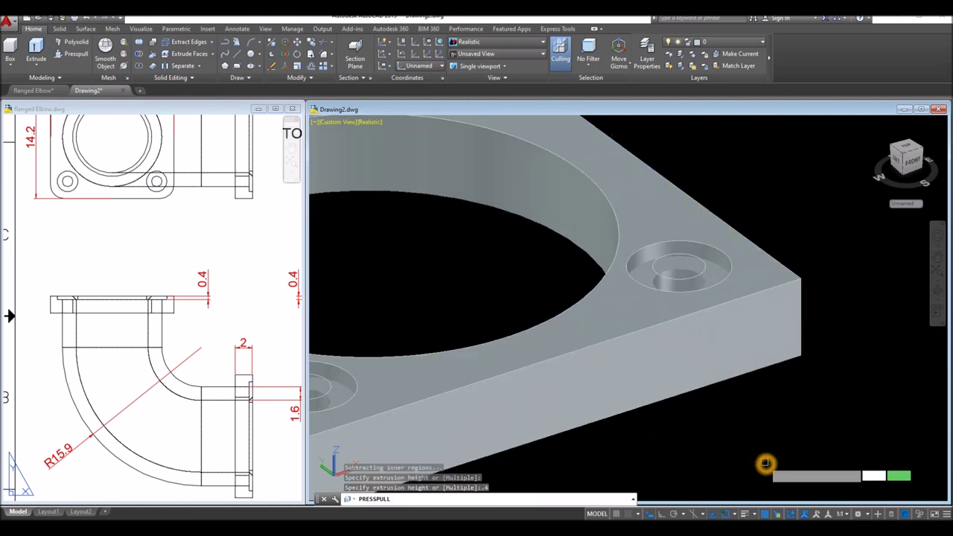
Step: Presspull the ring around the farthest corner's bolt hole down 0.4 to complete the set of counterbores
{"action": "middle_click_drag", "start_coordinate": [724, 357], "coordinate": [627, 294], "text": "shift"}
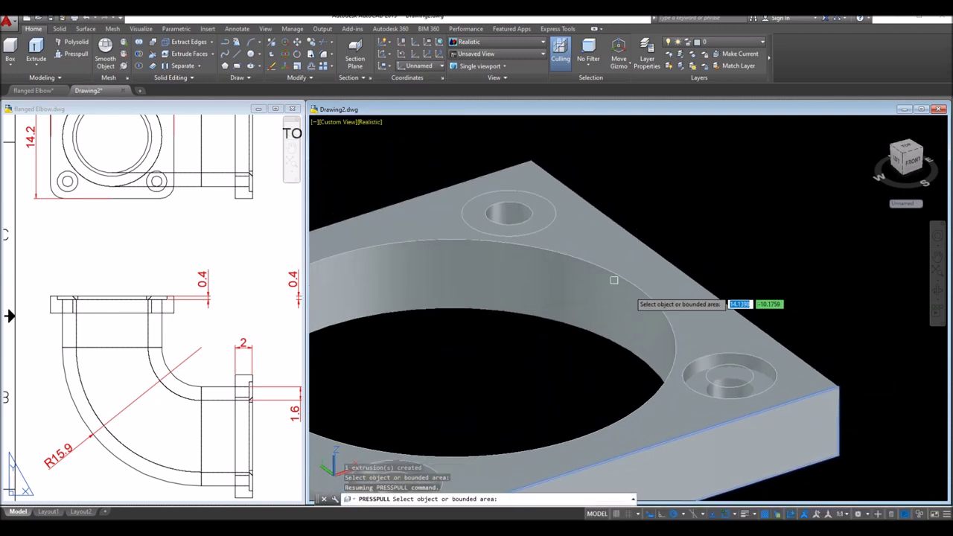
{"action": "left_click", "coordinate": [546, 217]}
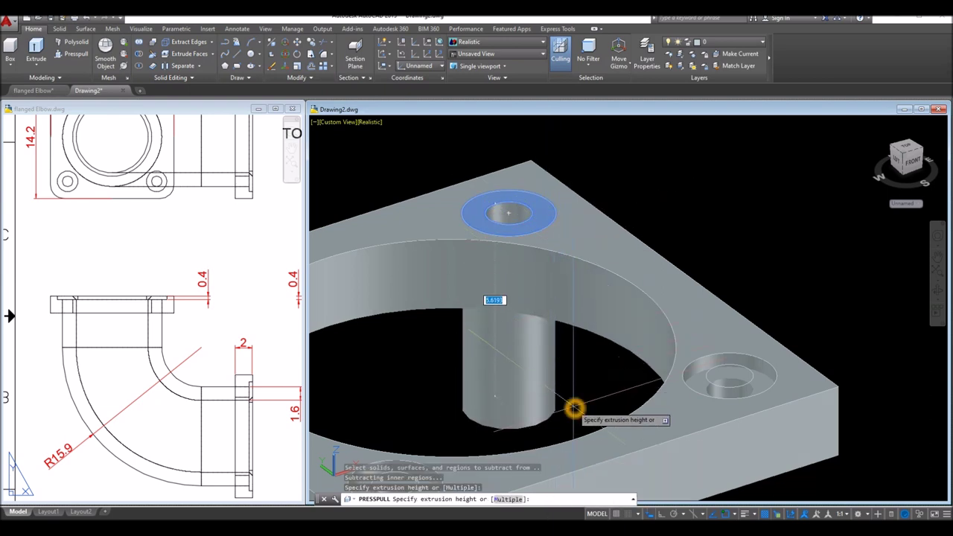
{"action": "type", "text": "4"}
{"action": "key", "text": "Return"}
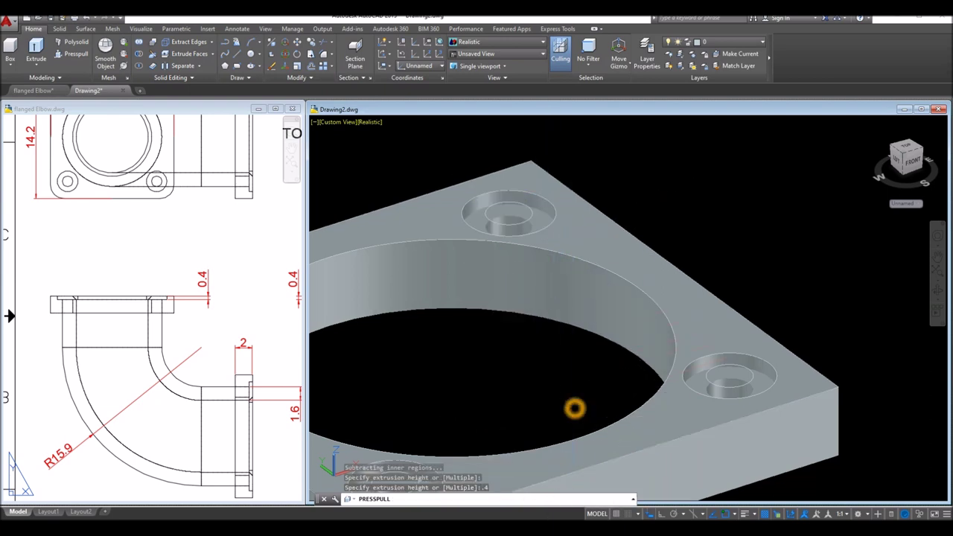
Step: Delete the leftover small circle inside the farthest corner's counterbore
{"action": "left_click", "coordinate": [538, 214]}
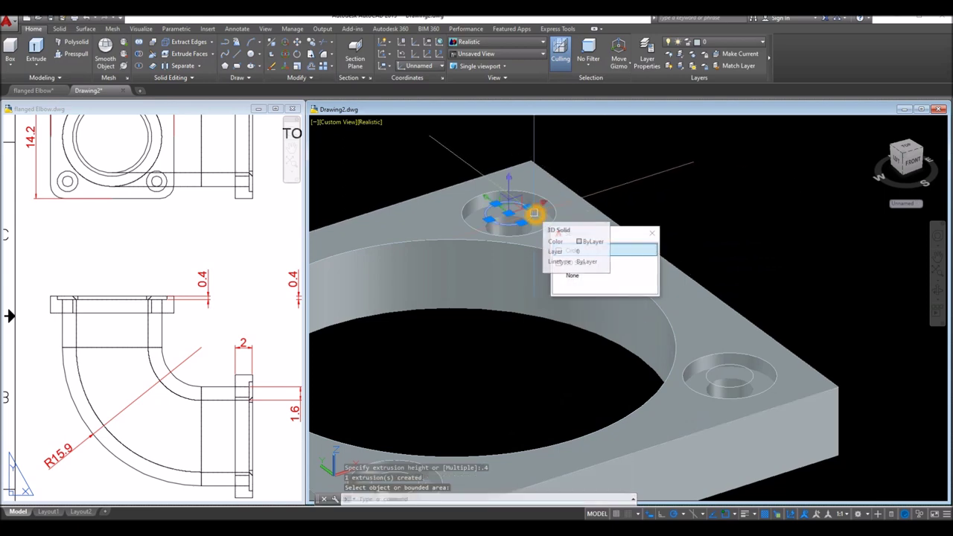
{"action": "left_click", "coordinate": [586, 249]}
{"action": "key", "text": "Delete"}
{"action": "scroll", "coordinate": [589, 198], "scroll_direction": "down", "scroll_amount": 6}
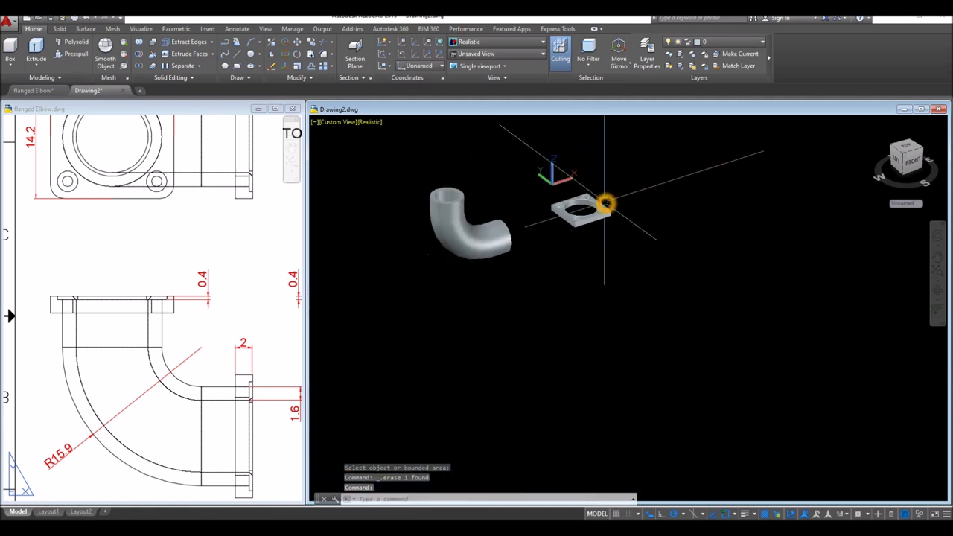
Step: Move the flange plate solid aside, clear of the remaining profile circles
{"action": "scroll", "coordinate": [594, 197], "scroll_direction": "up", "scroll_amount": 5}
{"action": "left_click", "coordinate": [596, 203]}
{"action": "right_click", "coordinate": [621, 174]}
{"action": "left_click", "coordinate": [634, 245]}
{"action": "left_click", "coordinate": [639, 279]}
{"action": "left_click", "coordinate": [796, 244]}
Step: Erase all the leftover profile circles at the plate's former location, including the last stray circle
{"action": "left_click", "coordinate": [614, 276]}
{"action": "left_click", "coordinate": [475, 216]}
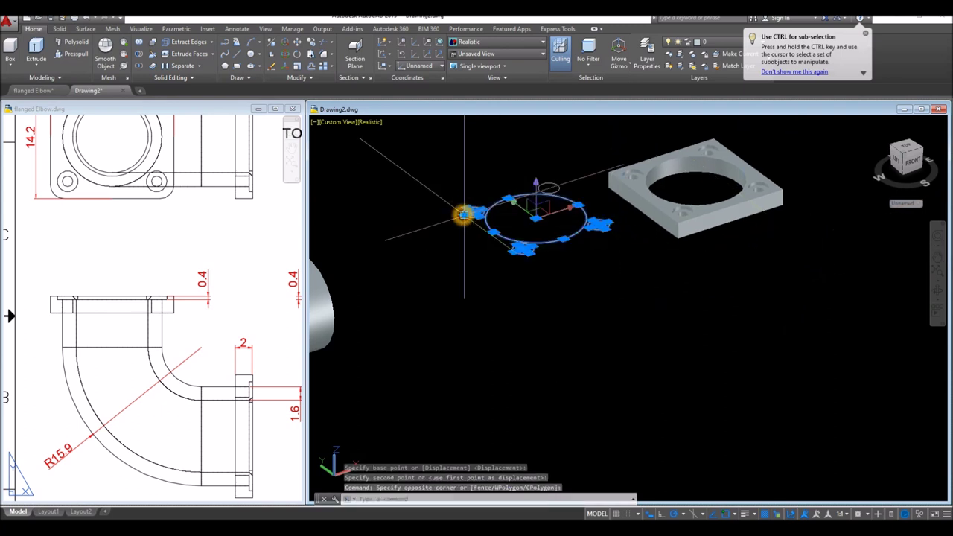
{"action": "key", "text": "Delete"}
{"action": "left_click", "coordinate": [542, 190]}
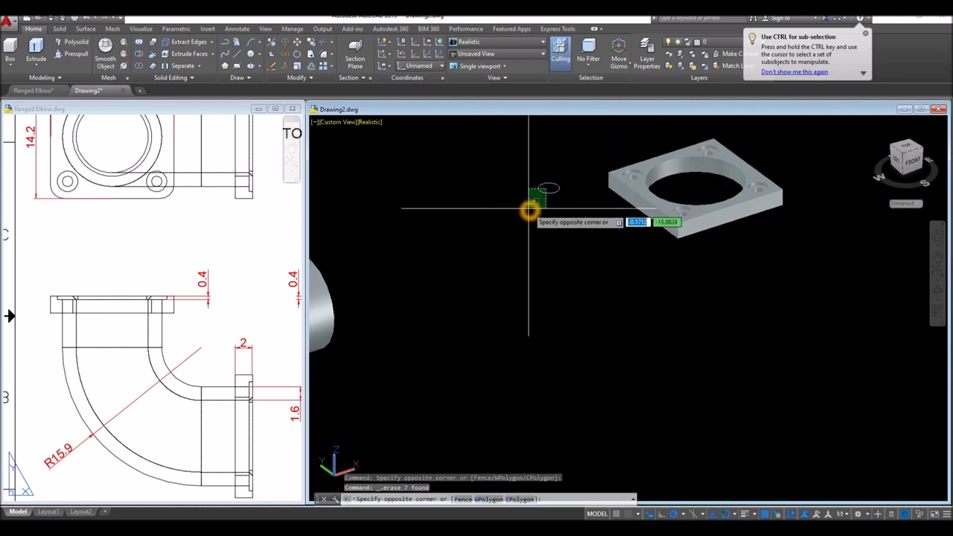
{"action": "left_click", "coordinate": [525, 207]}
{"action": "key", "text": "Delete"}
Step: Move the flange plate from the centre of its opening's upper edge to the centre of the elbow's upward-facing pipe end
{"action": "scroll", "coordinate": [509, 214], "scroll_direction": "down", "scroll_amount": 3}
{"action": "middle_click_drag", "start_coordinate": [511, 213], "coordinate": [596, 249]}
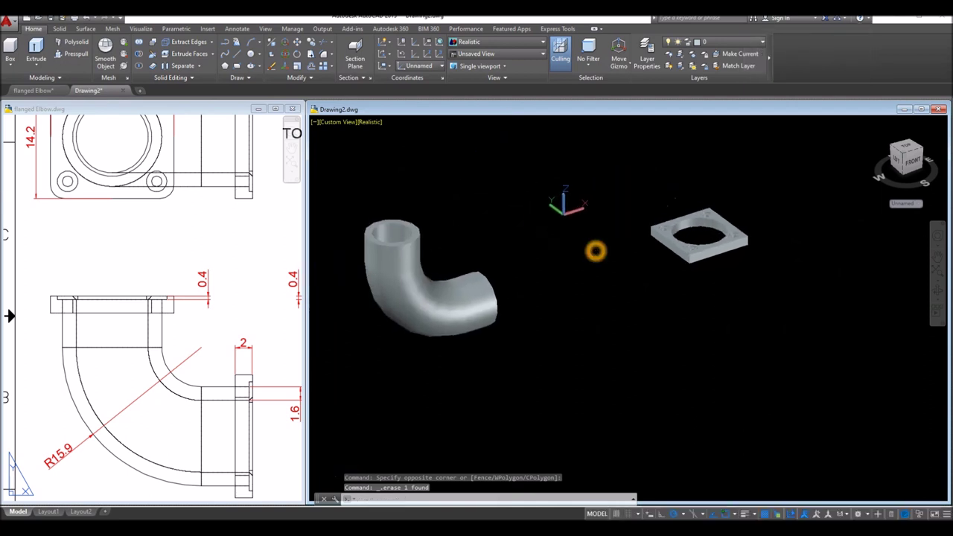
{"action": "left_click", "coordinate": [698, 255]}
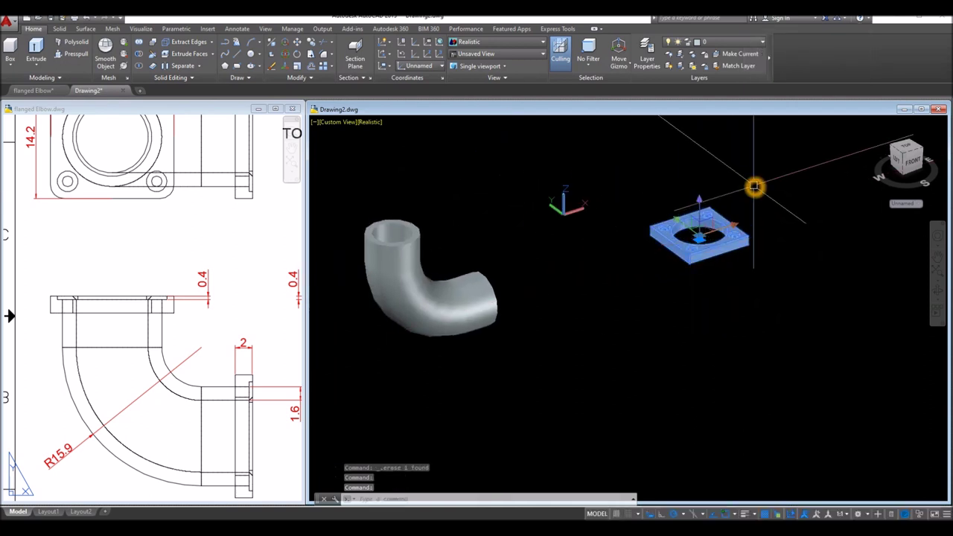
{"action": "right_click", "coordinate": [755, 187]}
{"action": "left_click", "coordinate": [776, 258]}
{"action": "scroll", "coordinate": [762, 254], "scroll_direction": "up", "scroll_amount": 5}
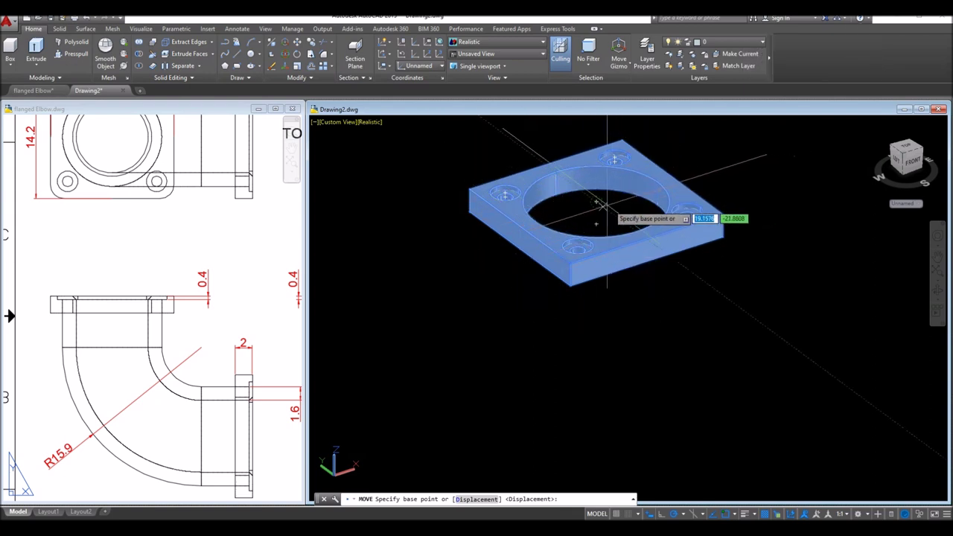
{"action": "scroll", "coordinate": [601, 207], "scroll_direction": "up", "scroll_amount": 5}
{"action": "scroll", "coordinate": [608, 216], "scroll_direction": "down", "scroll_amount": 5}
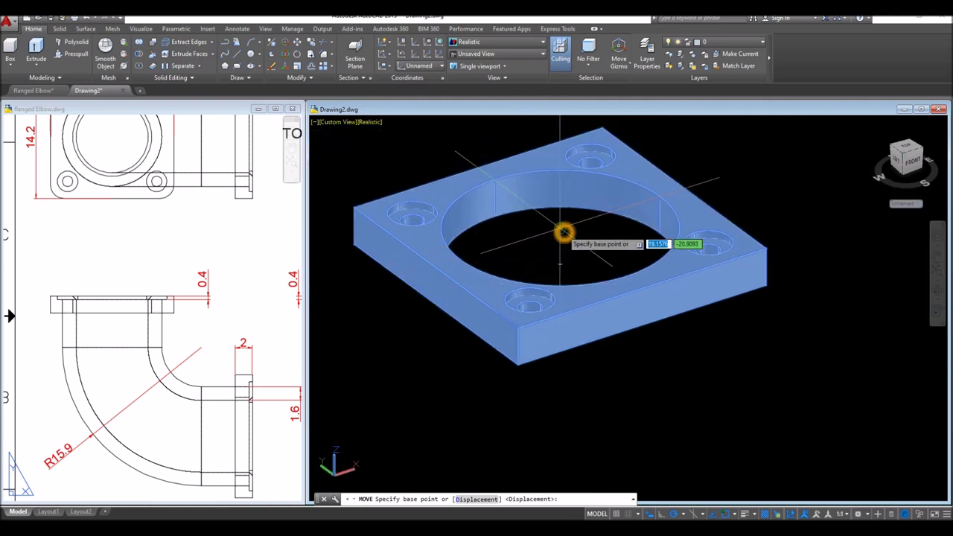
{"action": "left_click", "coordinate": [563, 233]}
{"action": "scroll", "coordinate": [575, 248], "scroll_direction": "down", "scroll_amount": 6}
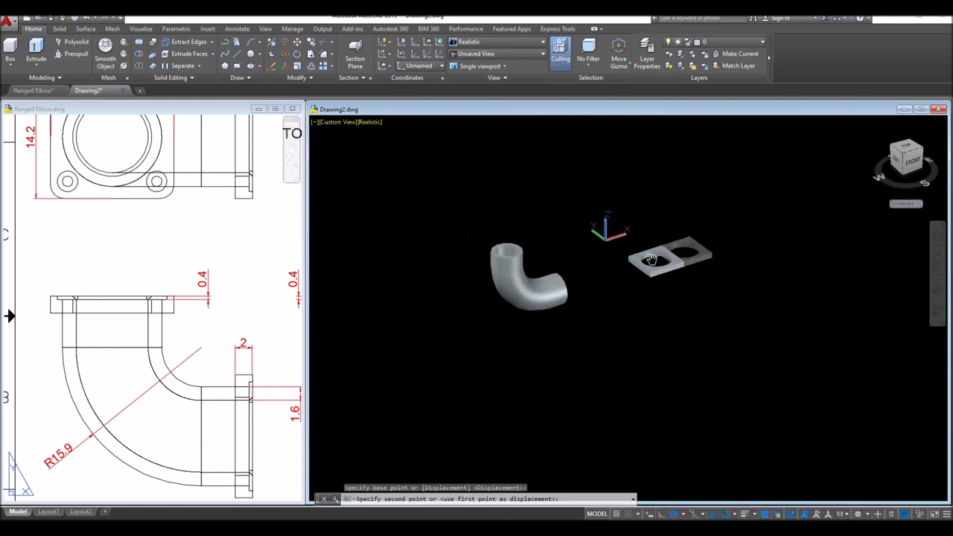
{"action": "scroll", "coordinate": [658, 260], "scroll_direction": "up", "scroll_amount": 5}
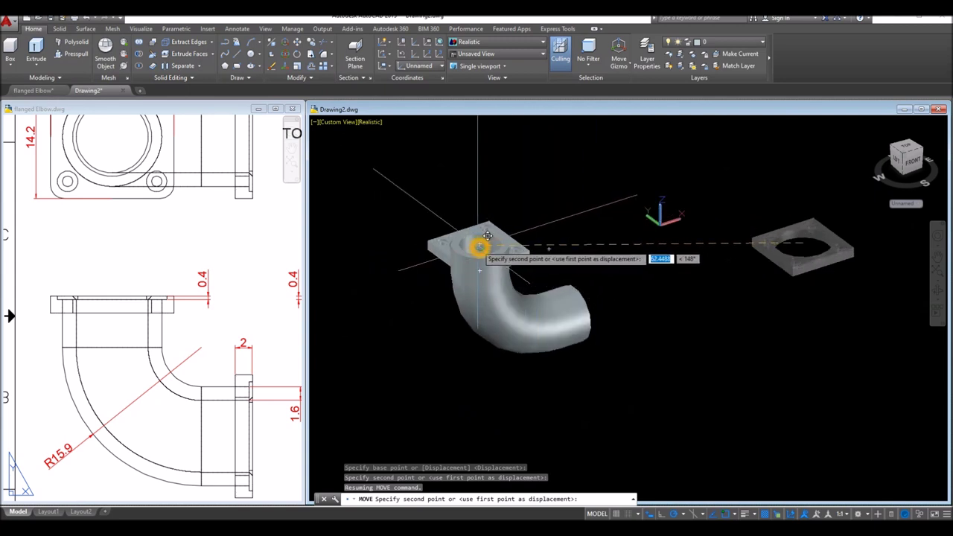
{"action": "left_click", "coordinate": [490, 235]}
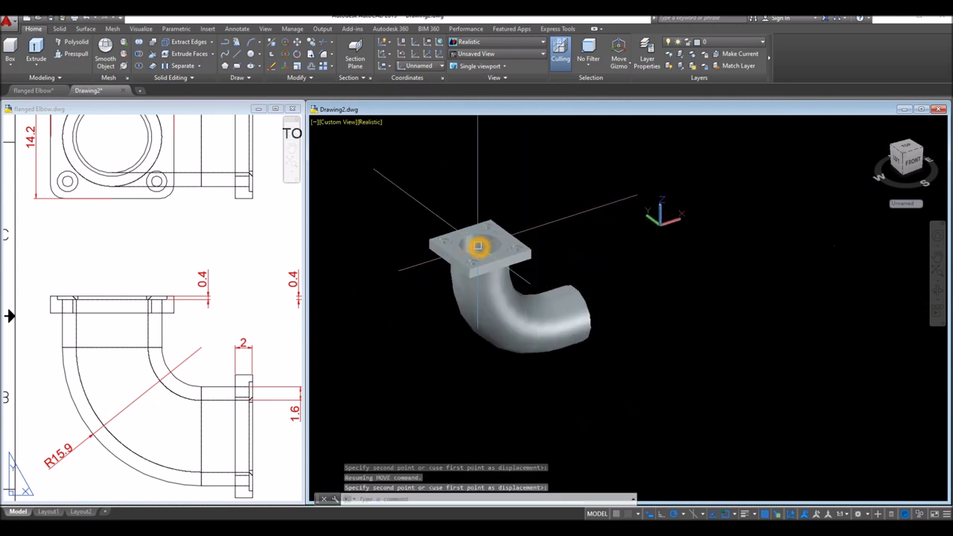
Step: Examine the section view in the reference drawing for the chamfer dimensions at the flange's bore edge
{"action": "left_click", "coordinate": [553, 238]}
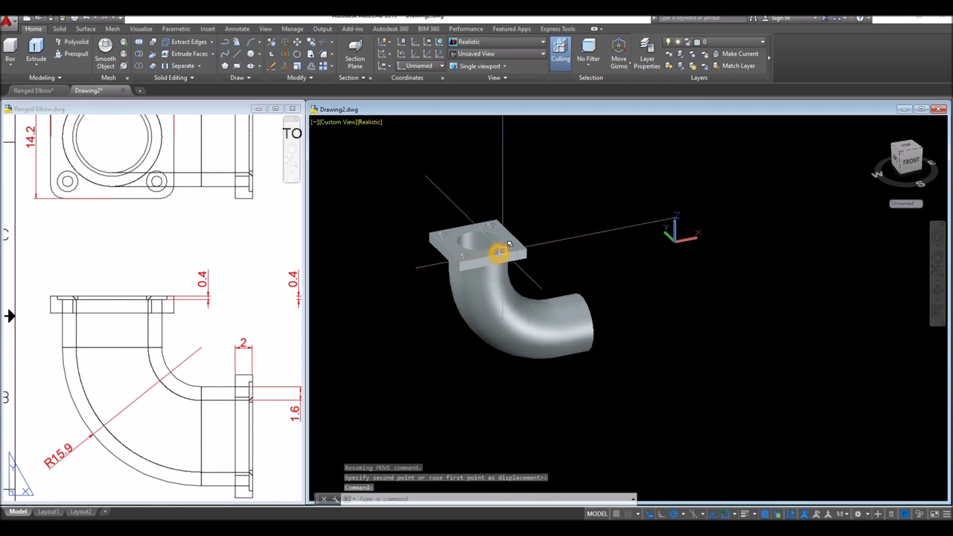
{"action": "left_click", "coordinate": [112, 325]}
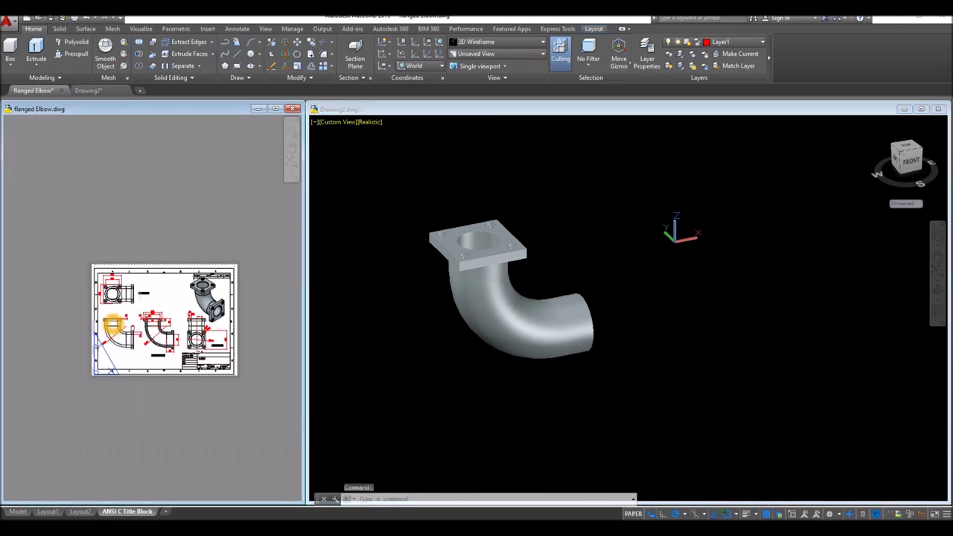
{"action": "scroll", "coordinate": [248, 326], "scroll_direction": "up", "scroll_amount": 4}
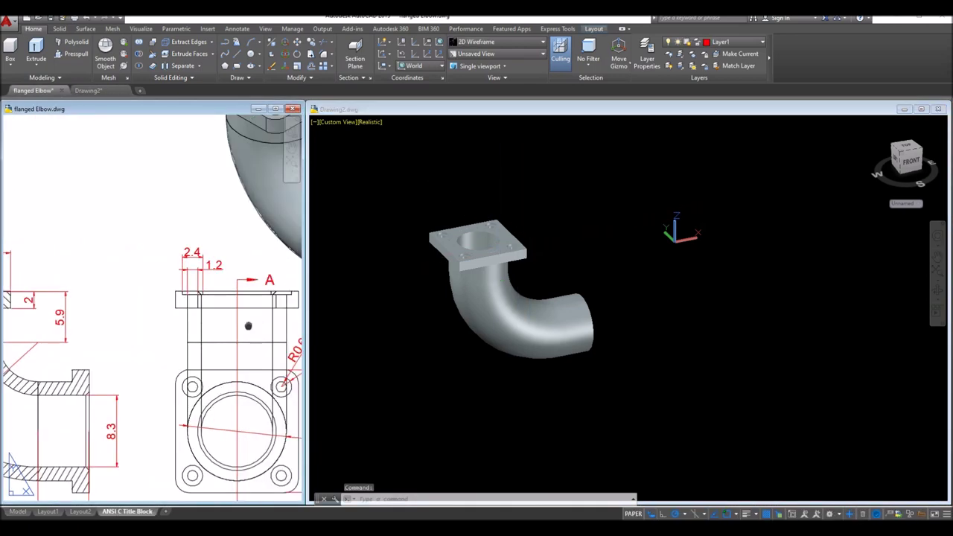
{"action": "middle_click_drag", "start_coordinate": [248, 326], "coordinate": [291, 323]}
{"action": "scroll", "coordinate": [122, 327], "scroll_direction": "down", "scroll_amount": 6}
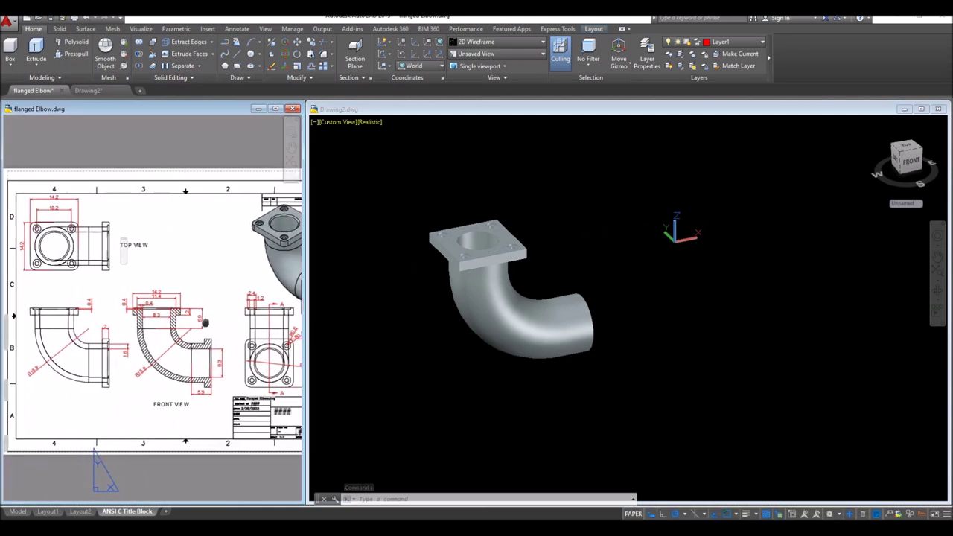
{"action": "scroll", "coordinate": [142, 322], "scroll_direction": "up", "scroll_amount": 6}
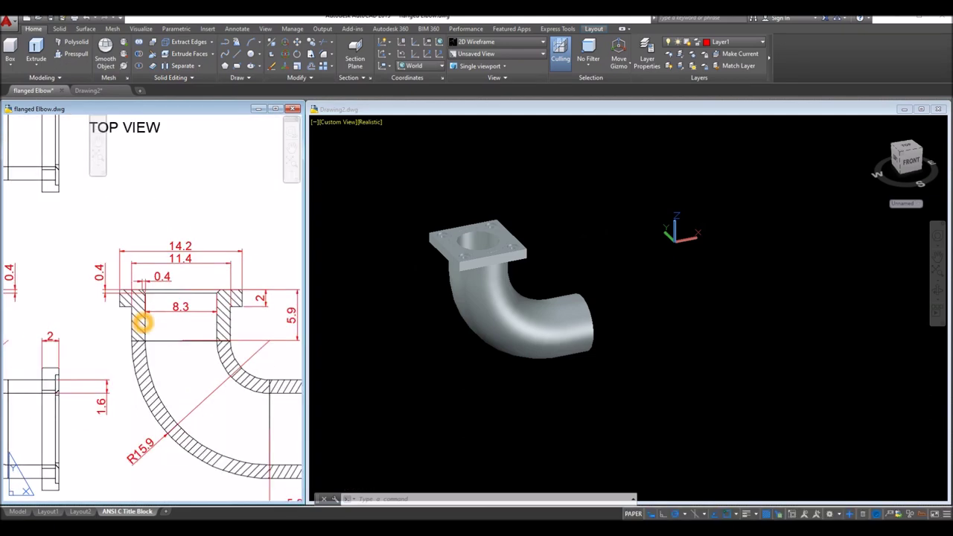
{"action": "scroll", "coordinate": [143, 301], "scroll_direction": "up", "scroll_amount": 2}
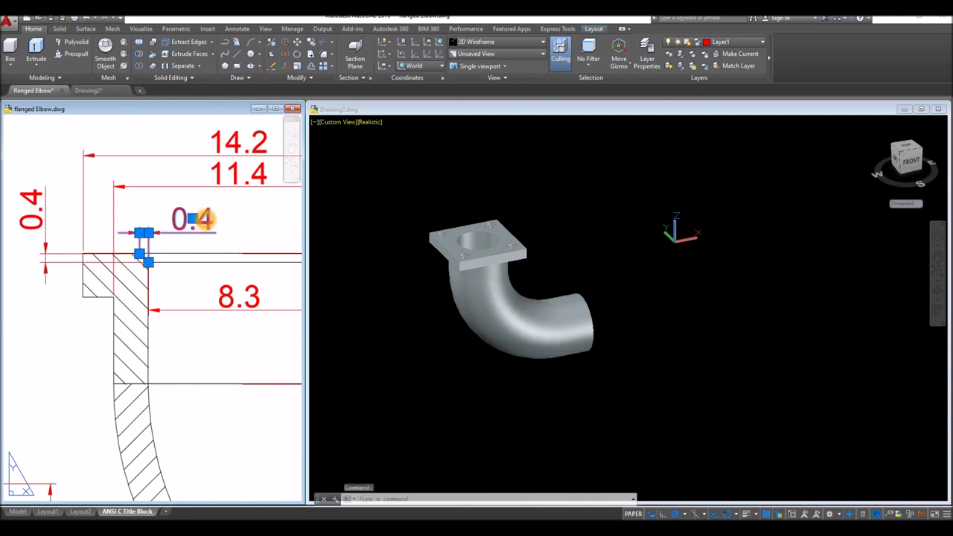
{"action": "left_click", "coordinate": [46, 218]}
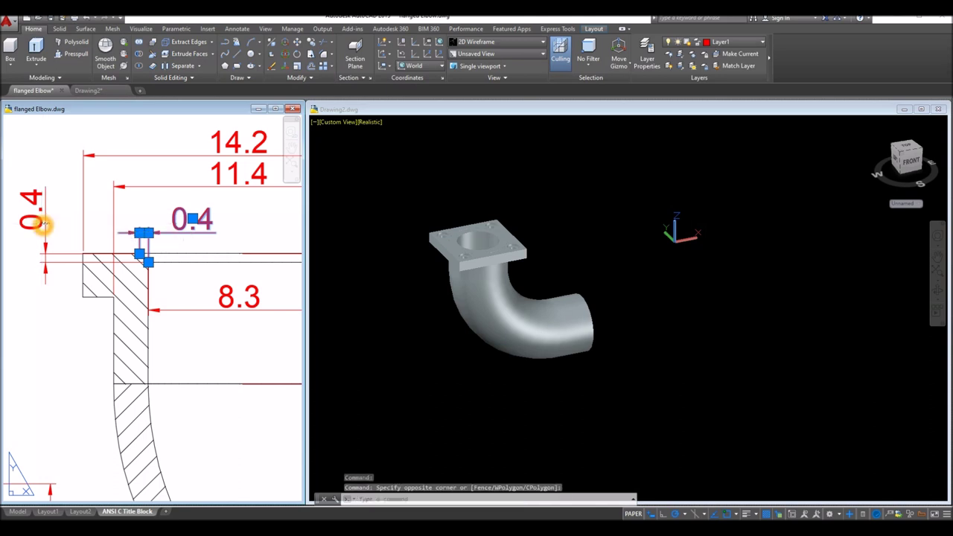
{"action": "key", "text": "Escape"}
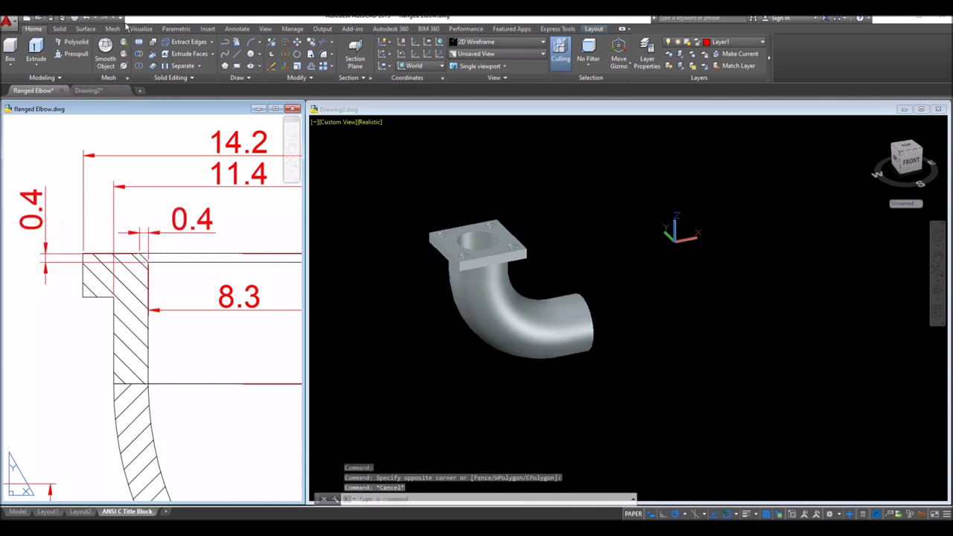
Step: Chamfer the upper rim of the bore at the elbow's upward-facing flanged end, with both chamfer distances set to 0.4
{"action": "left_click", "coordinate": [59, 30]}
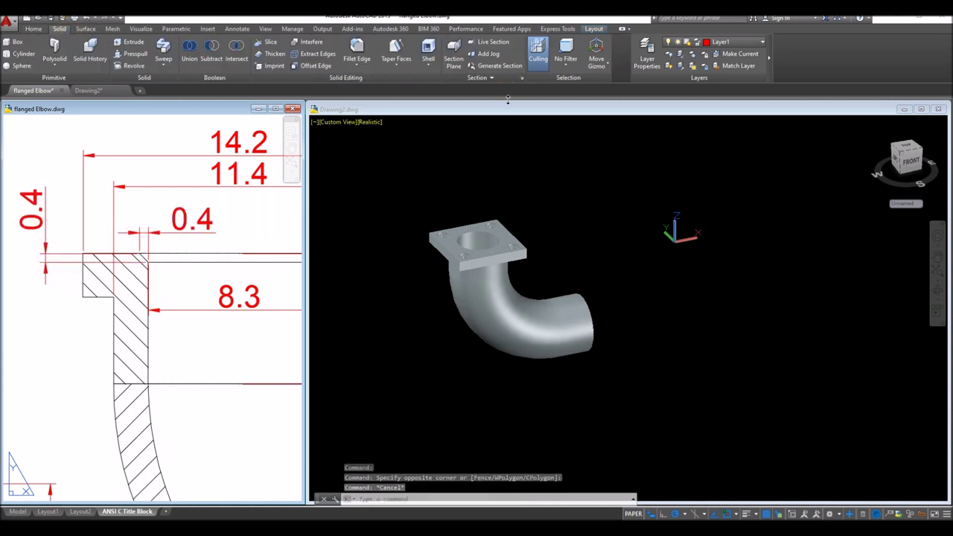
{"action": "left_click", "coordinate": [357, 71]}
{"action": "left_click", "coordinate": [373, 104]}
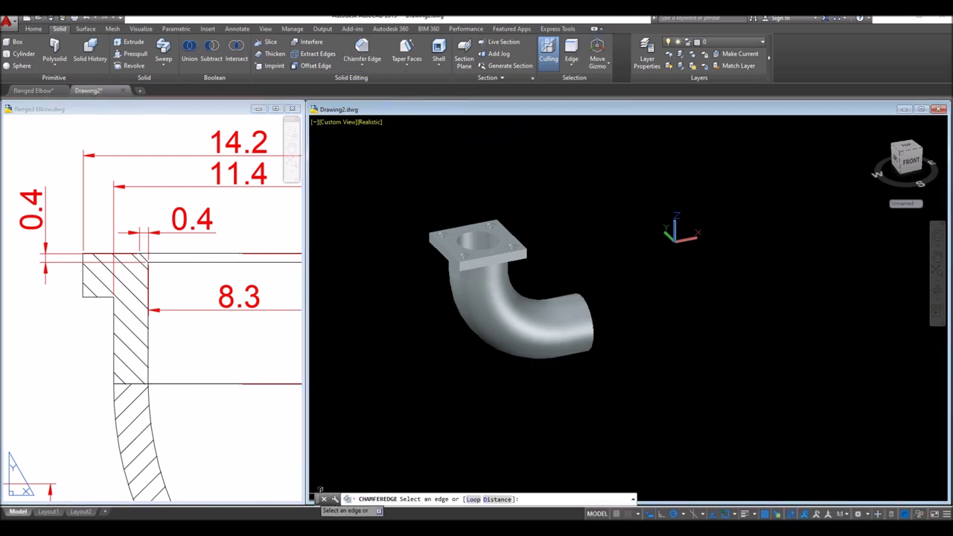
{"action": "left_click_drag", "start_coordinate": [316, 499], "coordinate": [340, 425]}
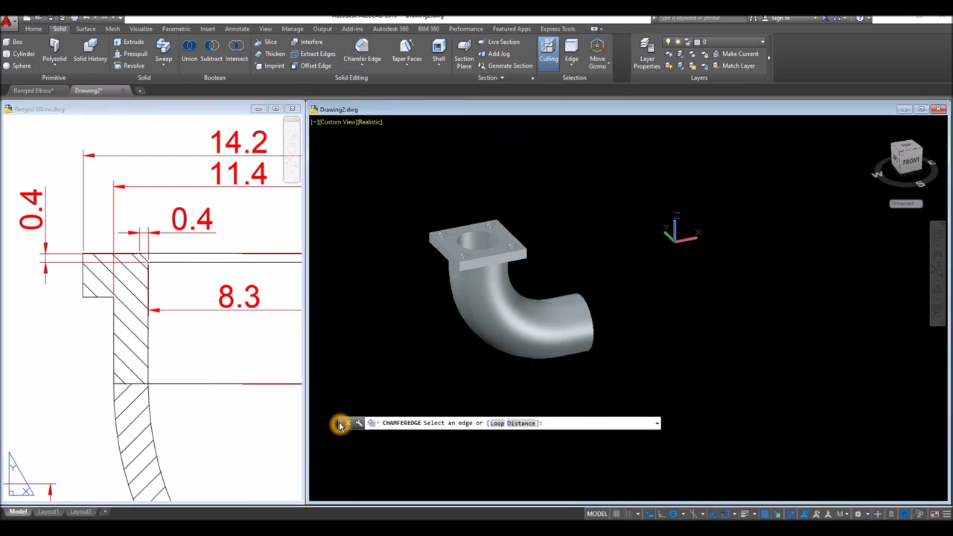
{"action": "left_click", "coordinate": [522, 423]}
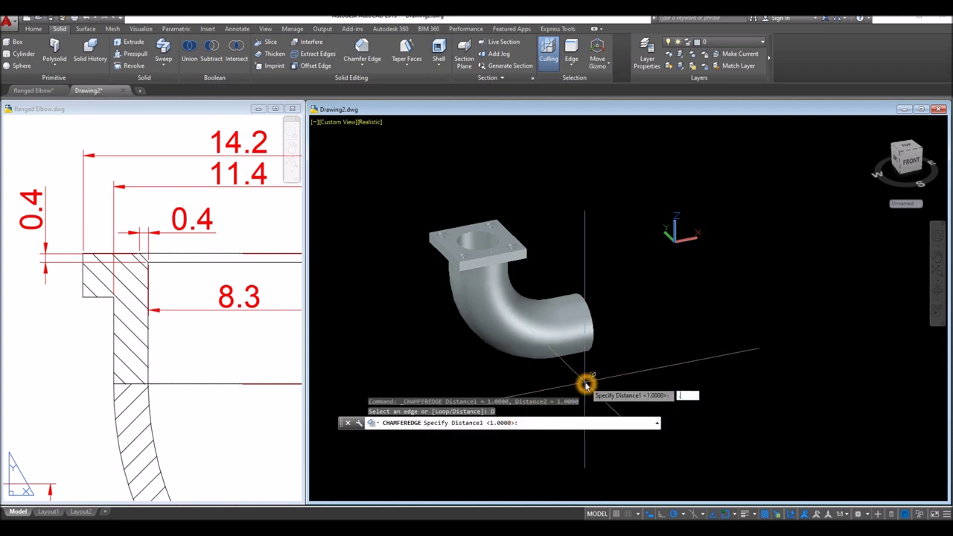
{"action": "key", "text": "Return"}
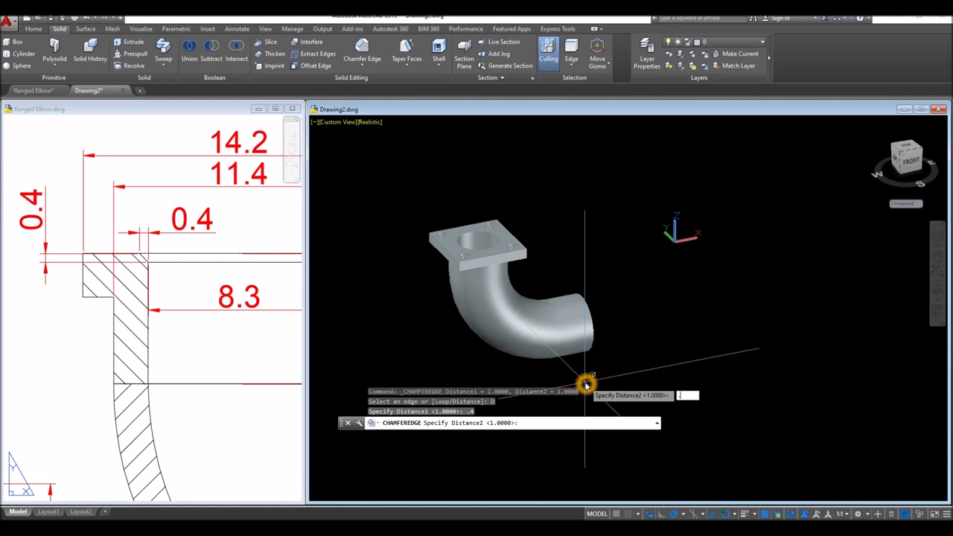
{"action": "key", "text": "Return"}
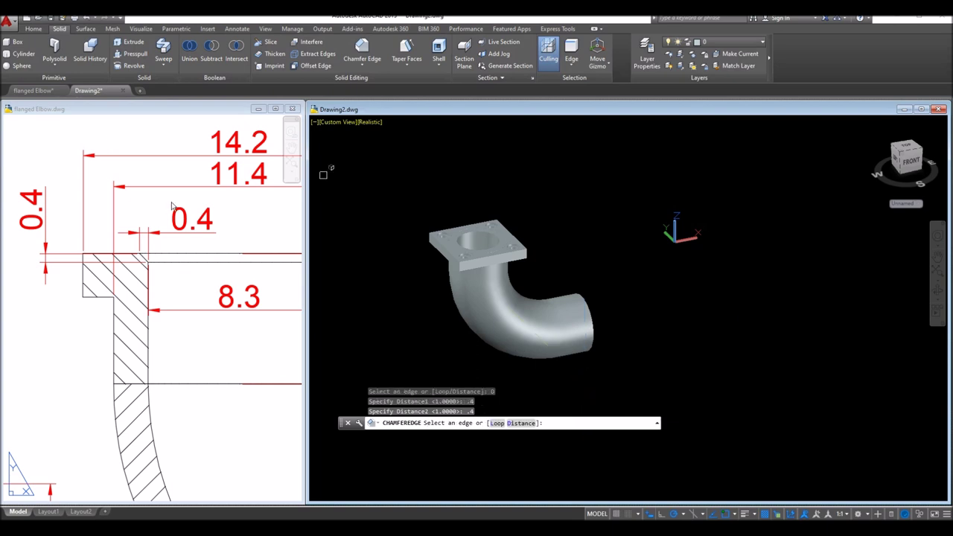
{"action": "scroll", "coordinate": [486, 231], "scroll_direction": "up", "scroll_amount": 5}
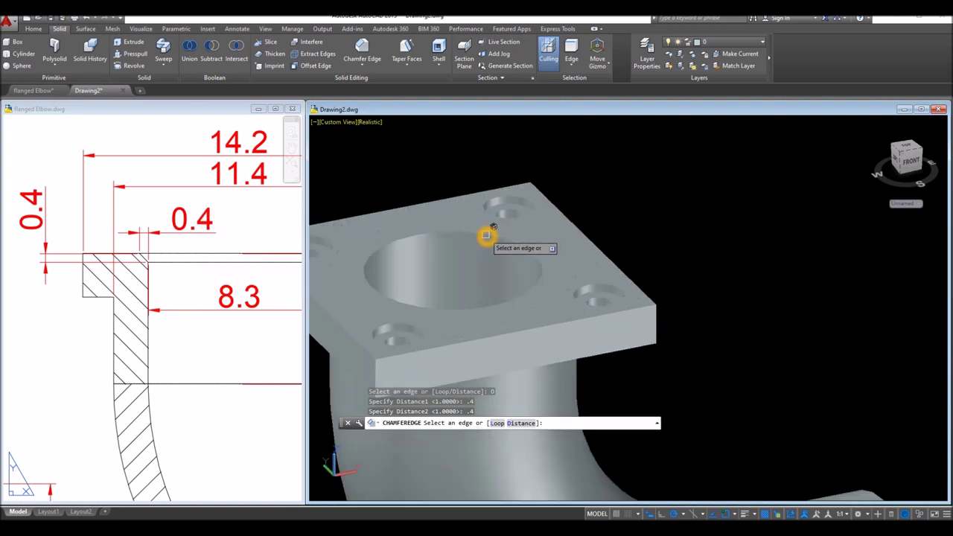
{"action": "left_click", "coordinate": [486, 236]}
{"action": "right_click", "coordinate": [602, 192]}
{"action": "left_click", "coordinate": [606, 196]}
{"action": "right_click", "coordinate": [606, 197]}
{"action": "left_click", "coordinate": [613, 197]}
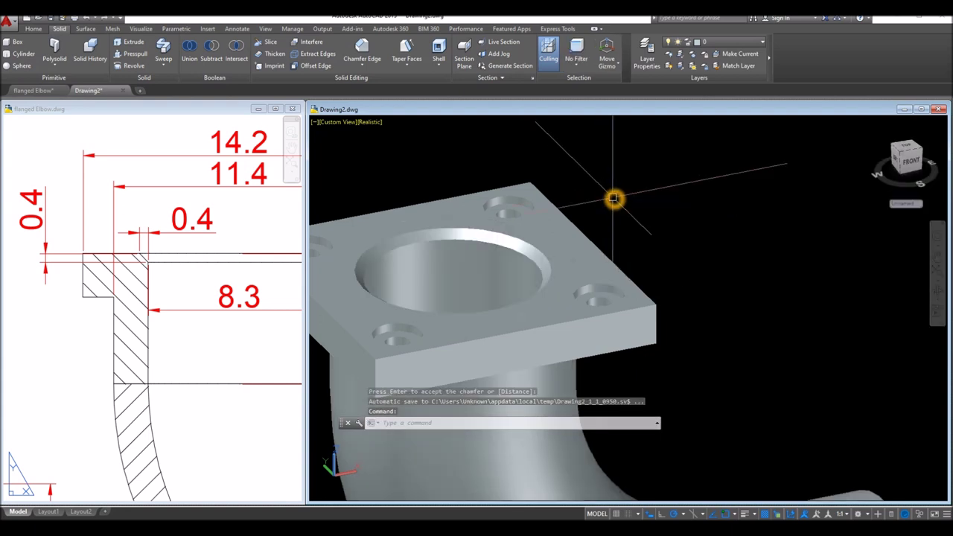
Step: Copy the flange plate along the X axis into the empty space beside the elbow
{"action": "scroll", "coordinate": [614, 198], "scroll_direction": "down", "scroll_amount": 4}
{"action": "middle_click_drag", "start_coordinate": [613, 197], "coordinate": [471, 179]}
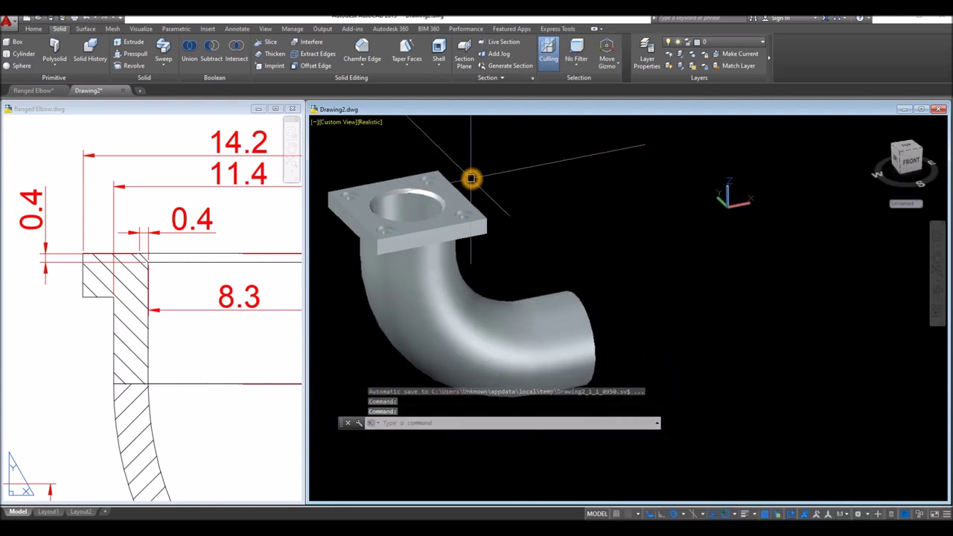
{"action": "left_click", "coordinate": [227, 355]}
{"action": "scroll", "coordinate": [223, 347], "scroll_direction": "down", "scroll_amount": 5}
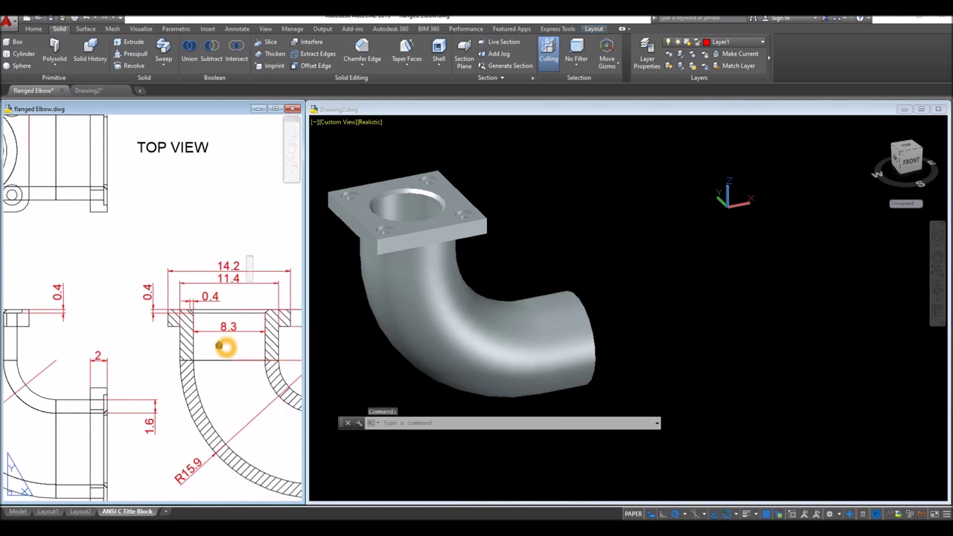
{"action": "left_click", "coordinate": [507, 278]}
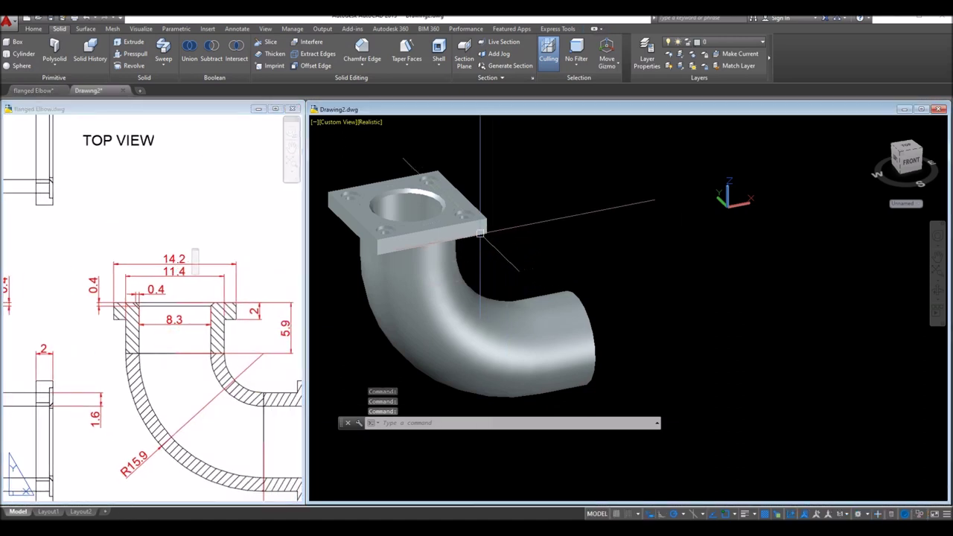
{"action": "left_click", "coordinate": [480, 233]}
{"action": "right_click", "coordinate": [528, 187]}
{"action": "left_click", "coordinate": [562, 266]}
{"action": "left_click", "coordinate": [511, 266]}
{"action": "right_click", "coordinate": [718, 267]}
{"action": "left_click", "coordinate": [736, 277]}
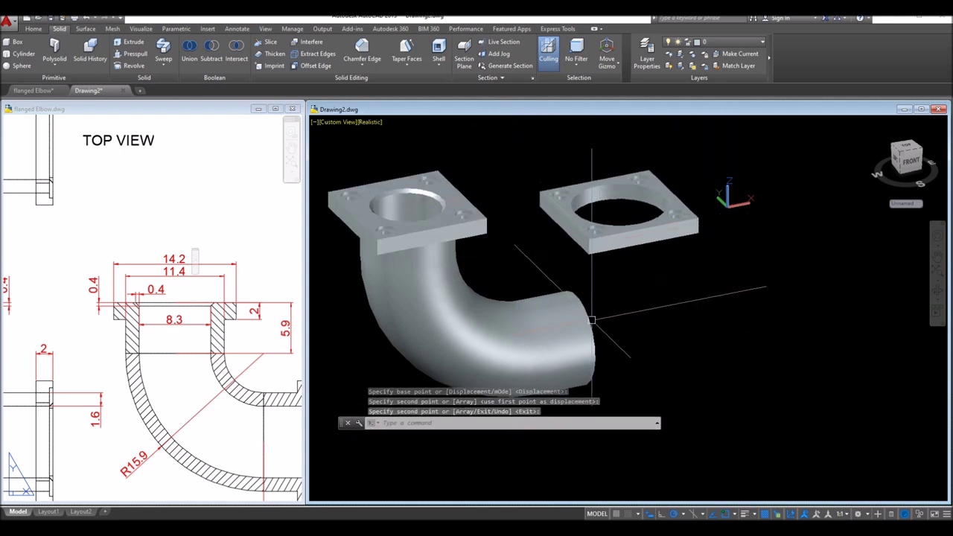
Step: Rotate the copied flange plate a quarter turn about the Y axis so it stands upright with its counterbores facing away from the elbow
{"action": "left_click", "coordinate": [33, 30]}
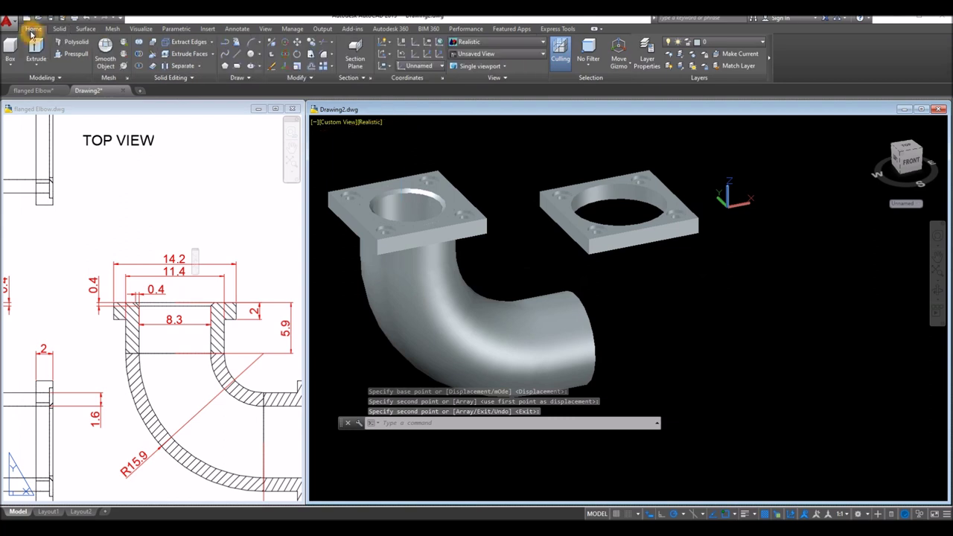
{"action": "left_click", "coordinate": [287, 58]}
{"action": "left_click", "coordinate": [645, 237]}
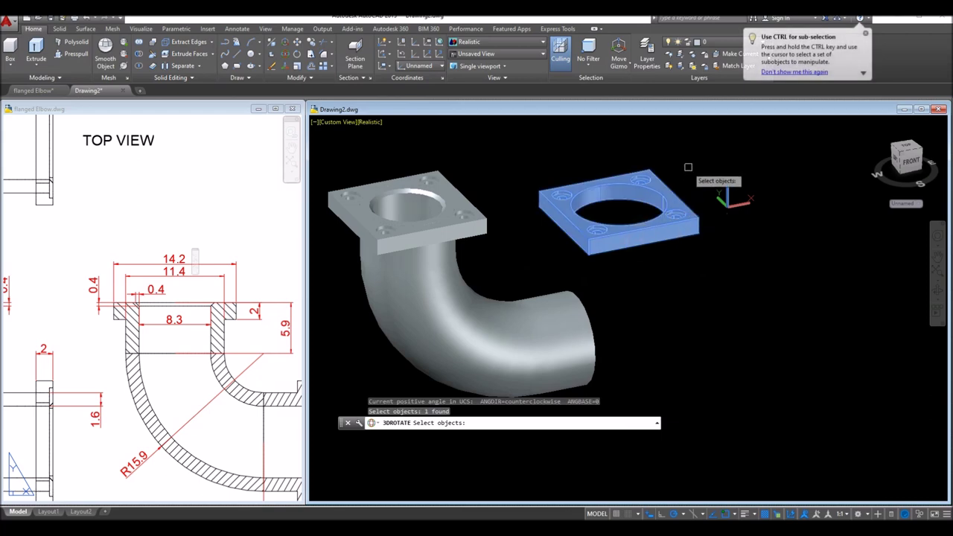
{"action": "key", "text": "Return"}
{"action": "scroll", "coordinate": [626, 185], "scroll_direction": "up", "scroll_amount": 2}
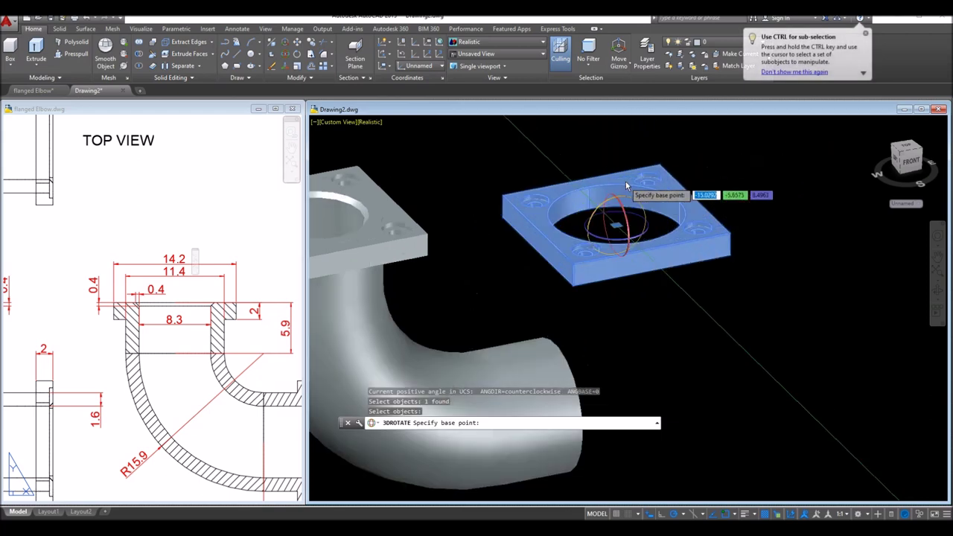
{"action": "scroll", "coordinate": [627, 186], "scroll_direction": "up", "scroll_amount": 3}
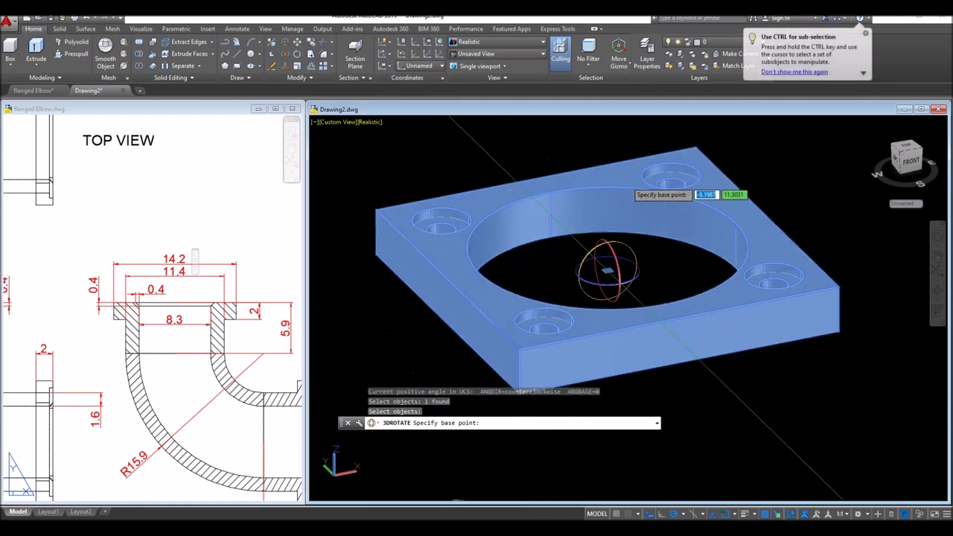
{"action": "left_click", "coordinate": [635, 256]}
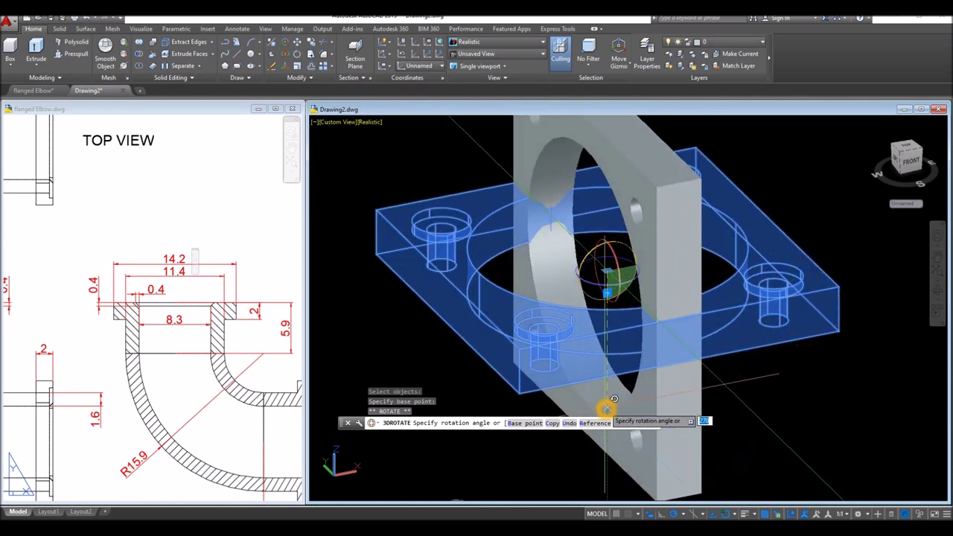
{"action": "middle_click_drag", "start_coordinate": [605, 408], "coordinate": [604, 313]}
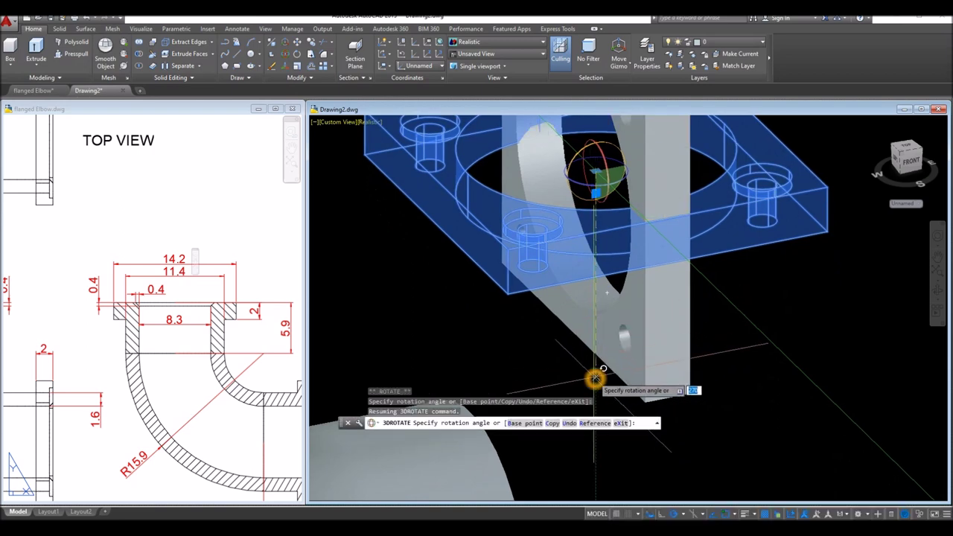
{"action": "left_click", "coordinate": [595, 379]}
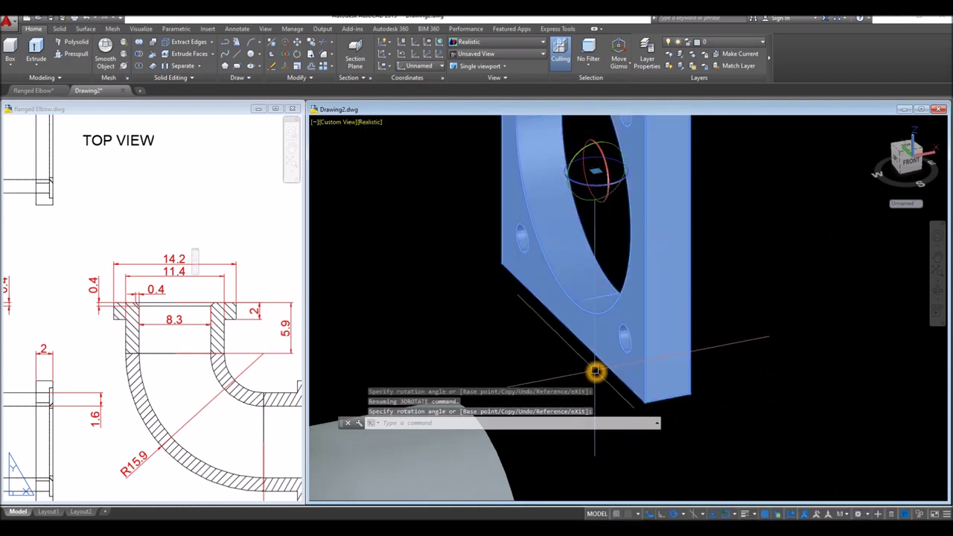
{"action": "key", "text": "Escape"}
Step: Move the upright flange plate from the centre of its opening's outer edge to the centre of the elbow's sideways-facing pipe end
{"action": "scroll", "coordinate": [596, 369], "scroll_direction": "down", "scroll_amount": 5}
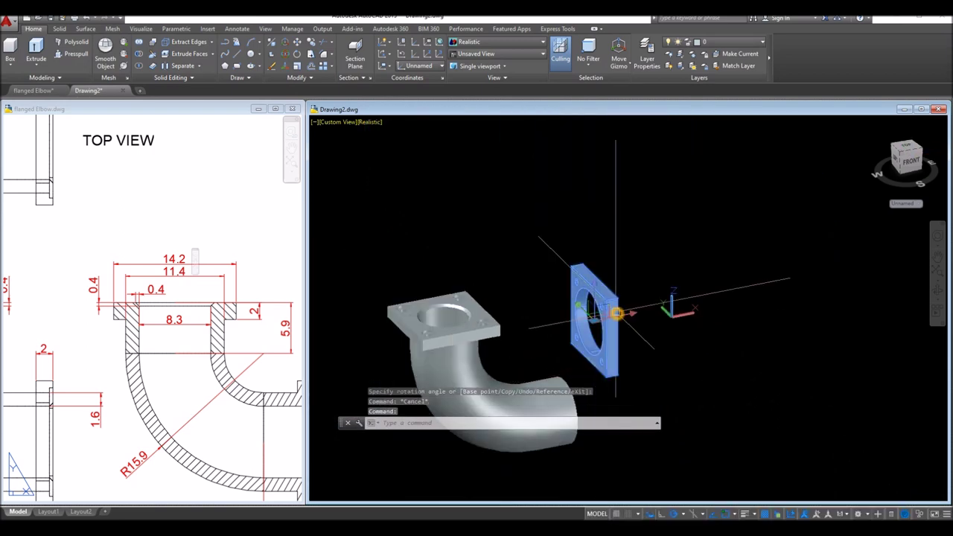
{"action": "right_click", "coordinate": [639, 245]}
{"action": "left_click", "coordinate": [660, 319]}
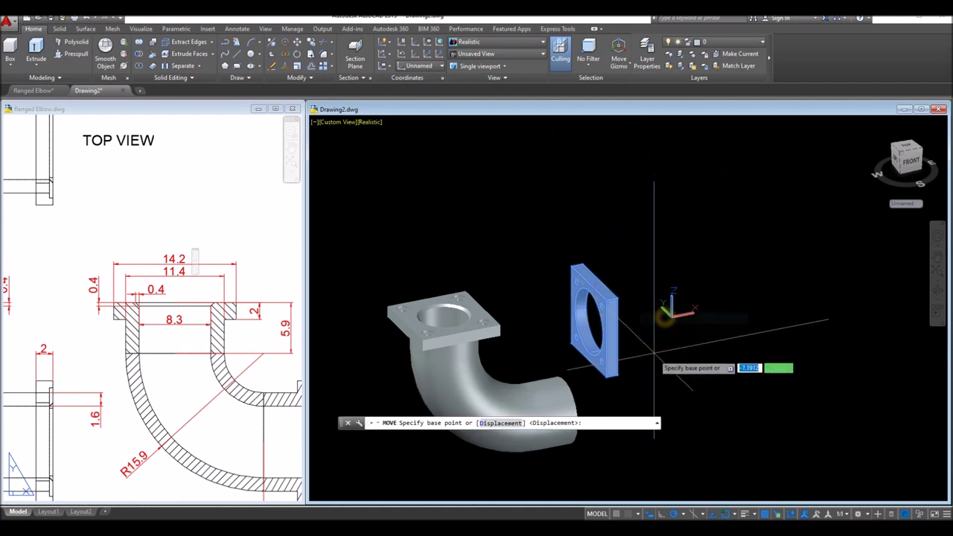
{"action": "middle_click_drag", "start_coordinate": [656, 359], "coordinate": [583, 336], "text": "shift"}
{"action": "scroll", "coordinate": [587, 348], "scroll_direction": "up", "scroll_amount": 4}
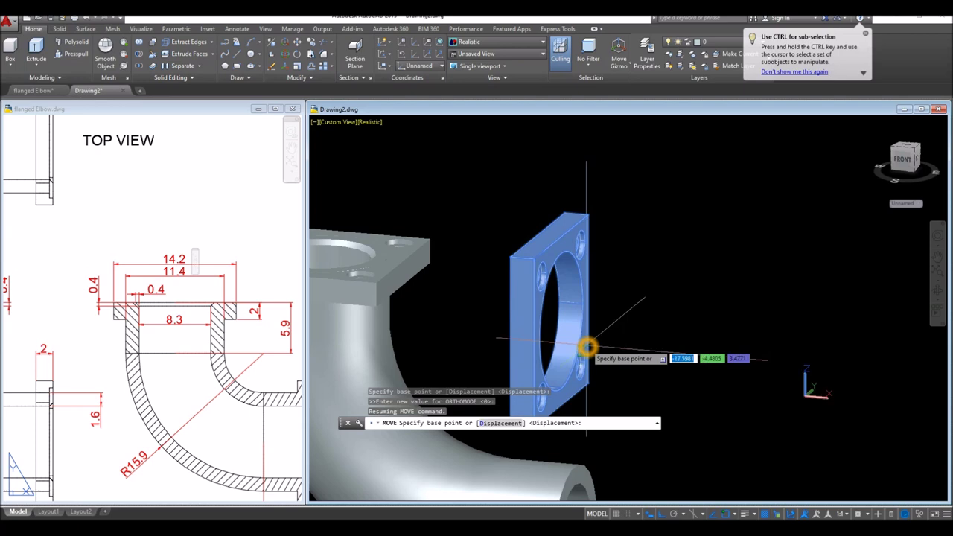
{"action": "scroll", "coordinate": [586, 347], "scroll_direction": "up", "scroll_amount": 2}
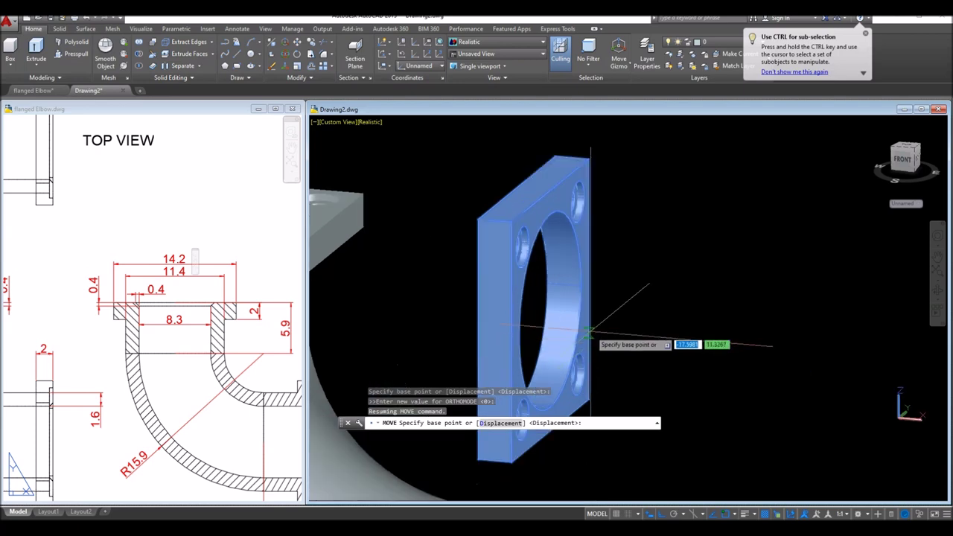
{"action": "left_click", "coordinate": [552, 313]}
{"action": "scroll", "coordinate": [555, 316], "scroll_direction": "down", "scroll_amount": 5}
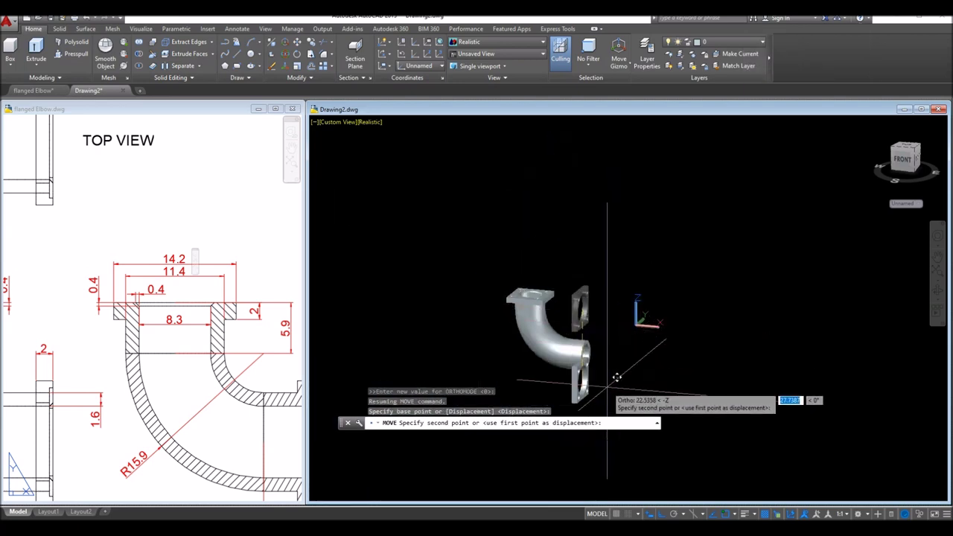
{"action": "scroll", "coordinate": [629, 358], "scroll_direction": "up", "scroll_amount": 6}
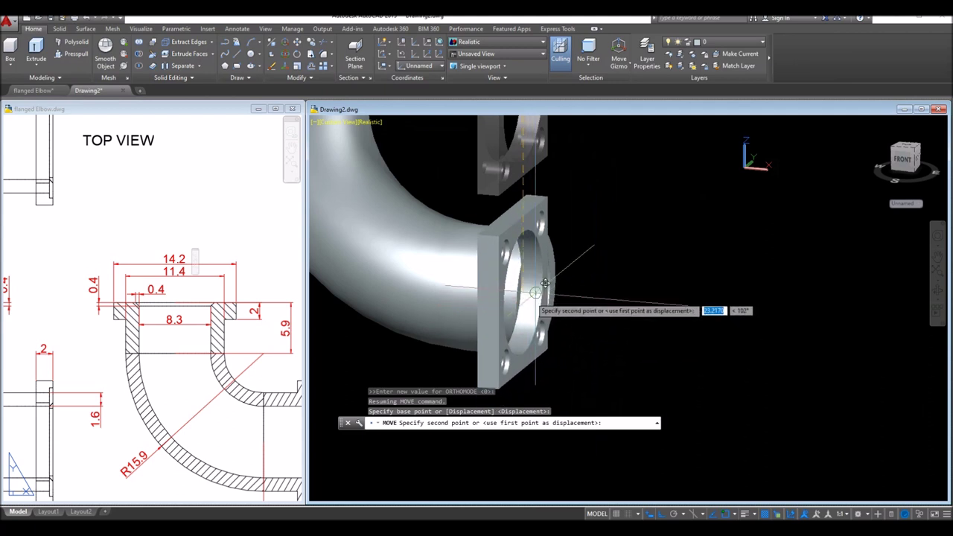
{"action": "left_click", "coordinate": [533, 298]}
{"action": "middle_click_drag", "start_coordinate": [600, 288], "coordinate": [559, 284], "text": "shift"}
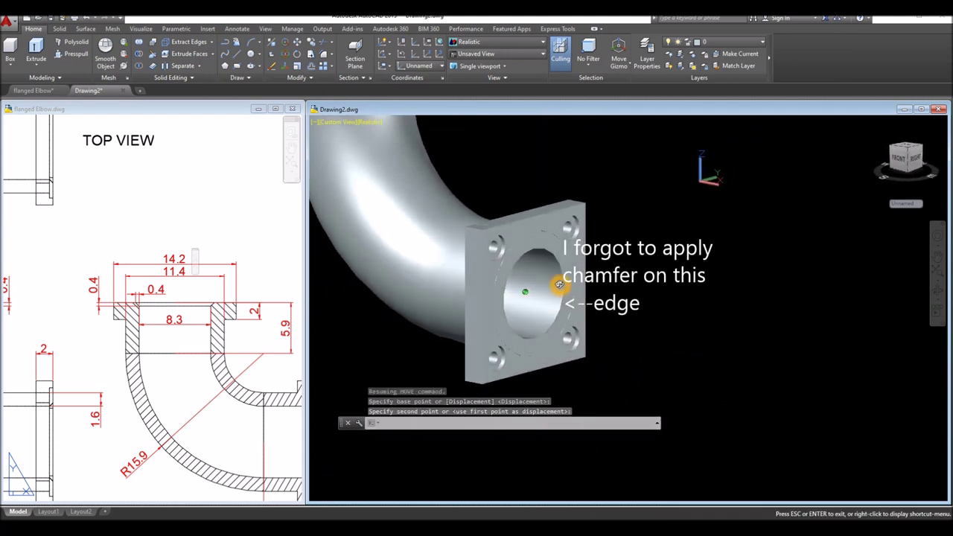
{"action": "left_click", "coordinate": [89, 368]}
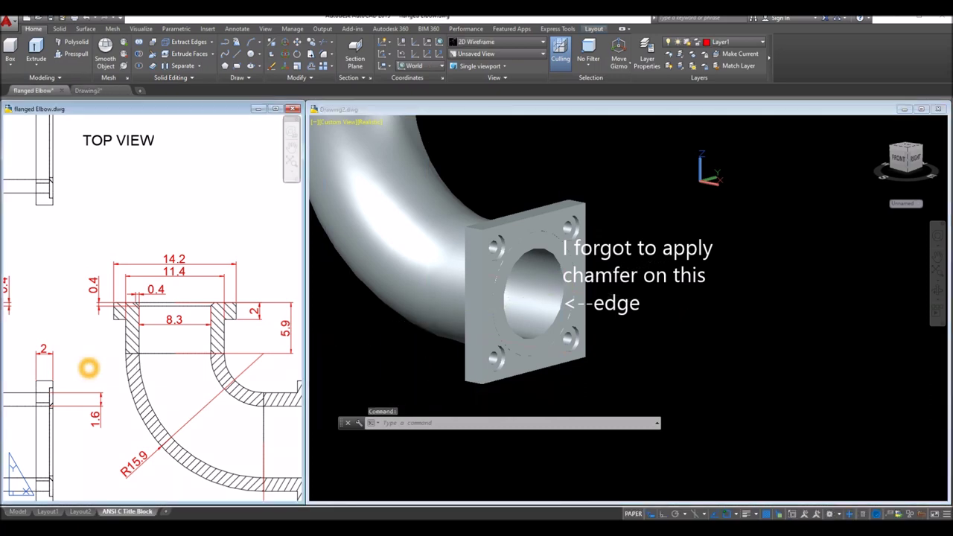
Step: Examine the flange dimensions in the reference drawing's side view, checking for the radius of its rounded outer corners
{"action": "scroll", "coordinate": [89, 368], "scroll_direction": "down", "scroll_amount": 5}
{"action": "middle_click_drag", "start_coordinate": [88, 368], "coordinate": [55, 339]}
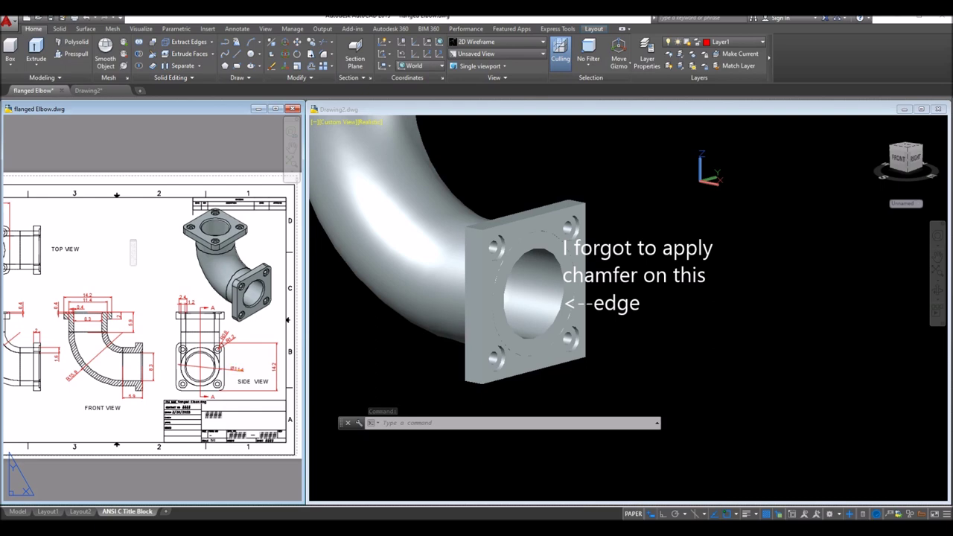
{"action": "left_click", "coordinate": [234, 368]}
{"action": "key", "text": "Escape"}
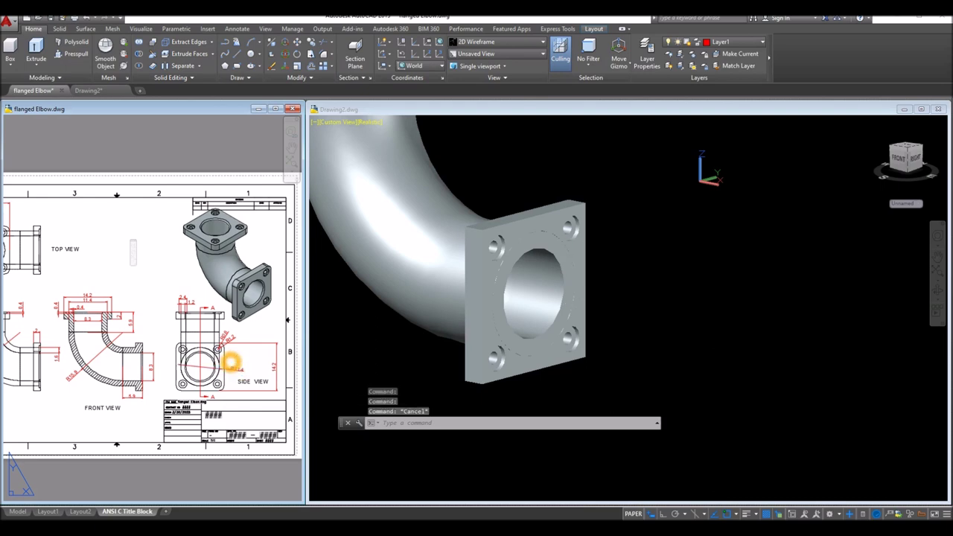
{"action": "left_click", "coordinate": [233, 350]}
{"action": "scroll", "coordinate": [233, 350], "scroll_direction": "up", "scroll_amount": 4}
{"action": "key", "text": "Escape"}
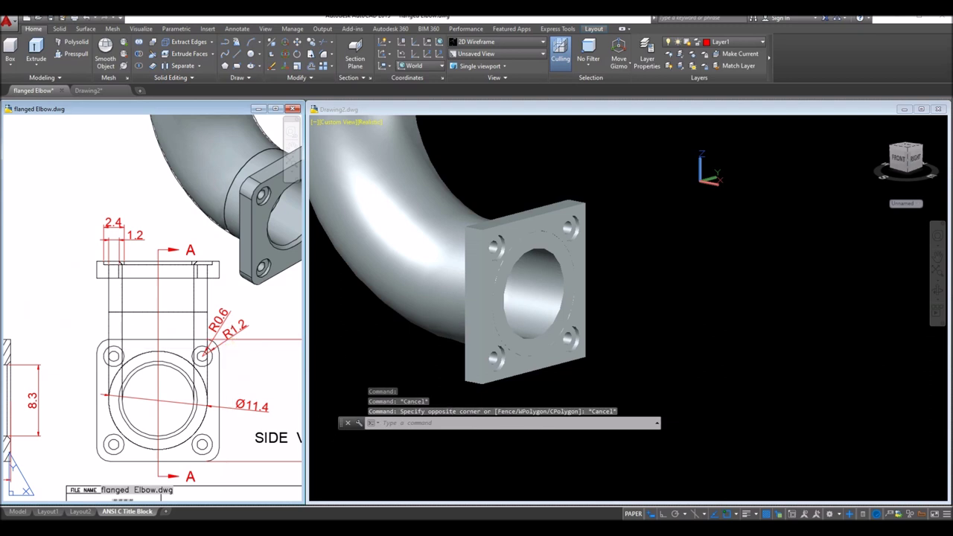
{"action": "left_click", "coordinate": [257, 408]}
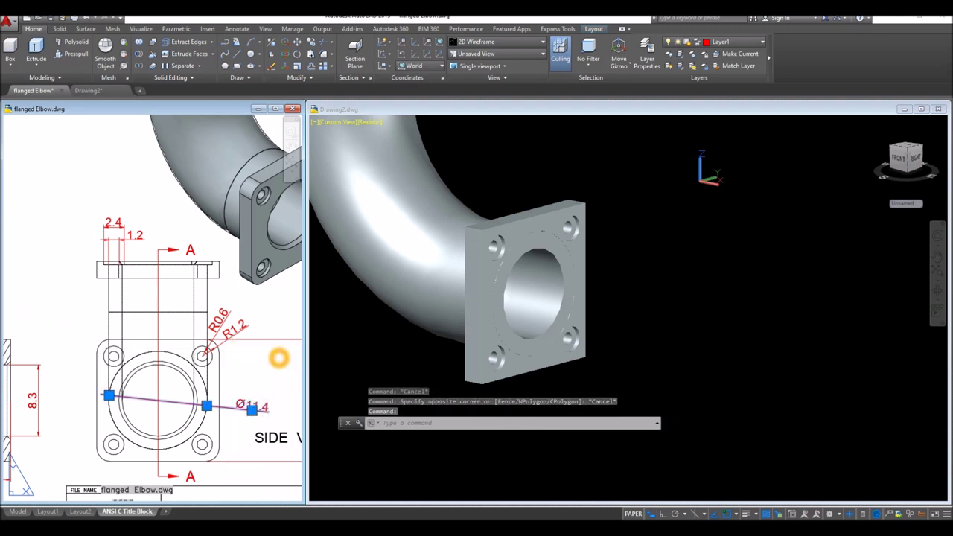
{"action": "key", "text": "Escape"}
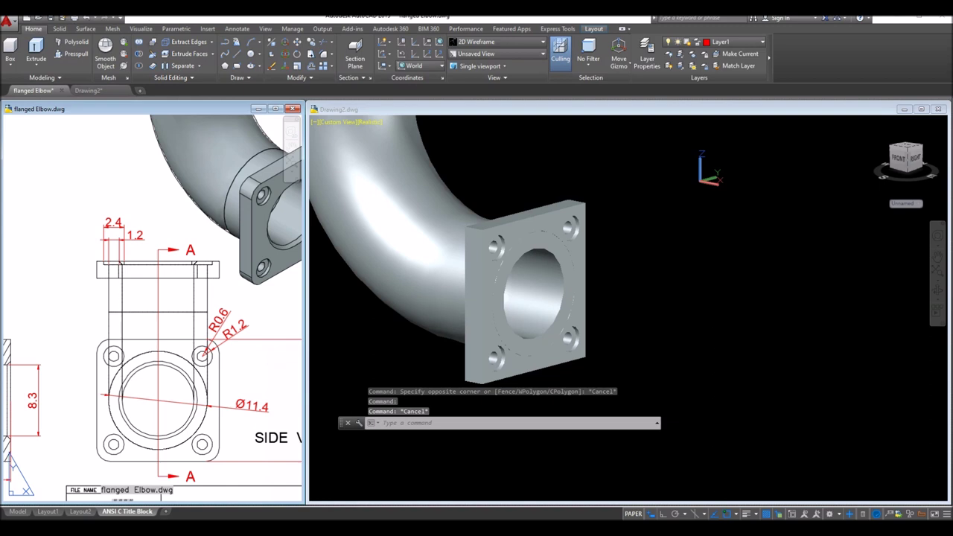
Step: Add a radius dimension to the flange's upper-left rounded outer corner in the reference side view
{"action": "left_click", "coordinate": [236, 31]}
{"action": "left_click", "coordinate": [168, 61]}
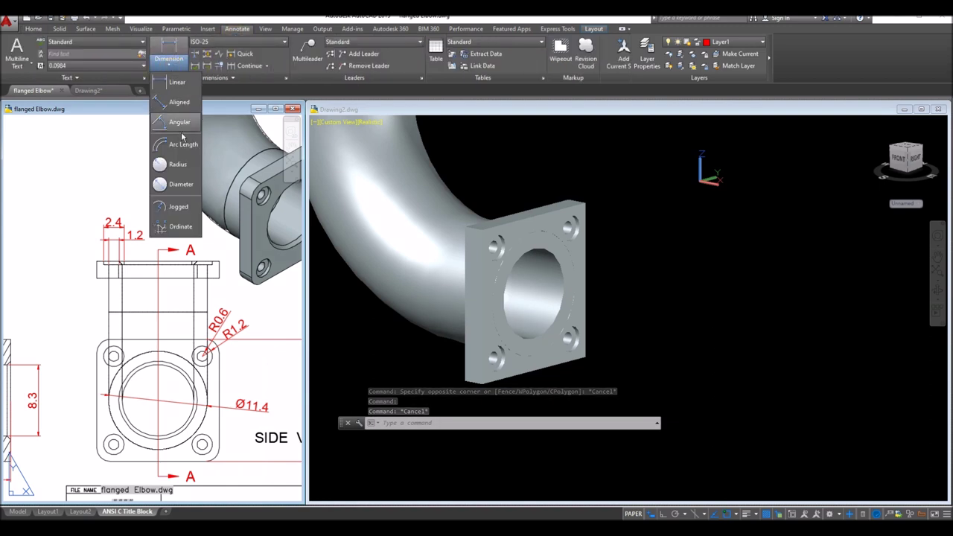
{"action": "left_click", "coordinate": [177, 164]}
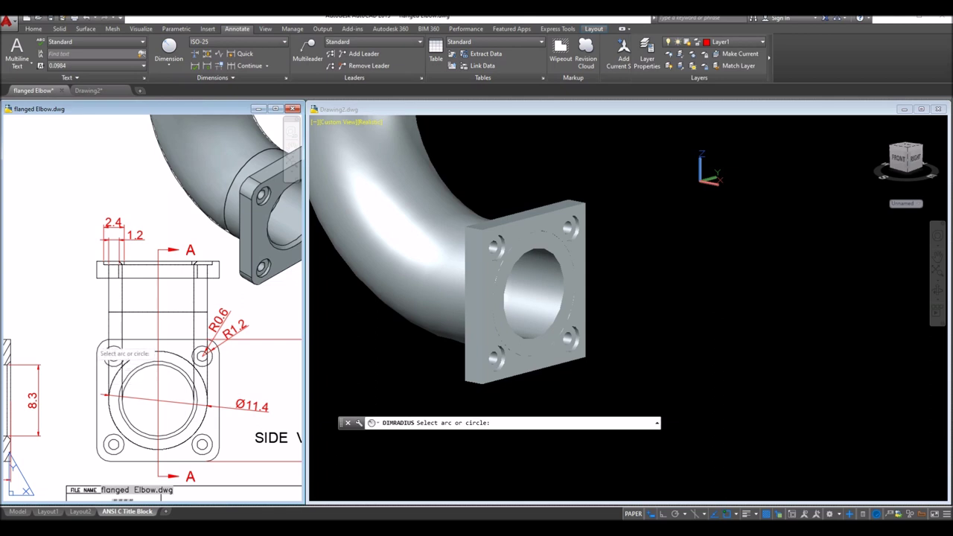
{"action": "left_click", "coordinate": [100, 338]}
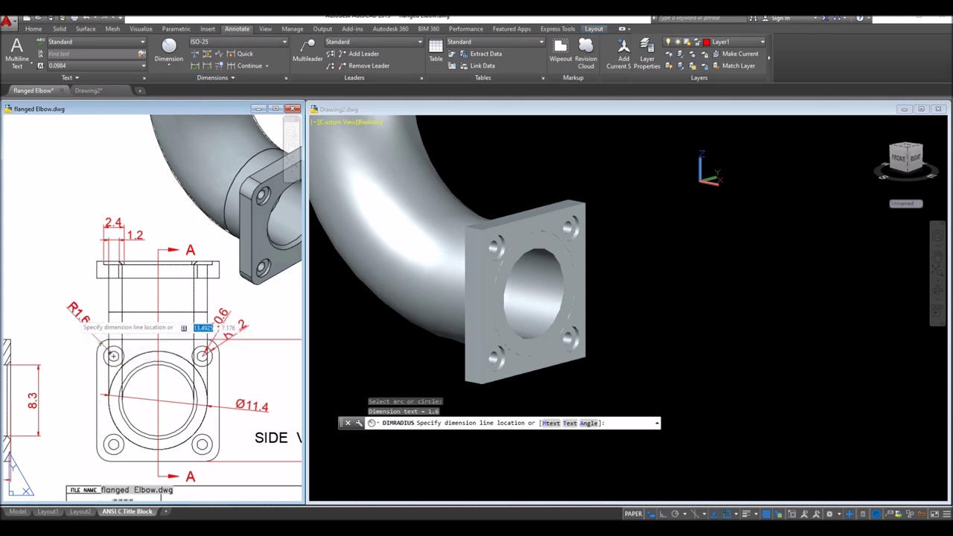
{"action": "left_click", "coordinate": [53, 289]}
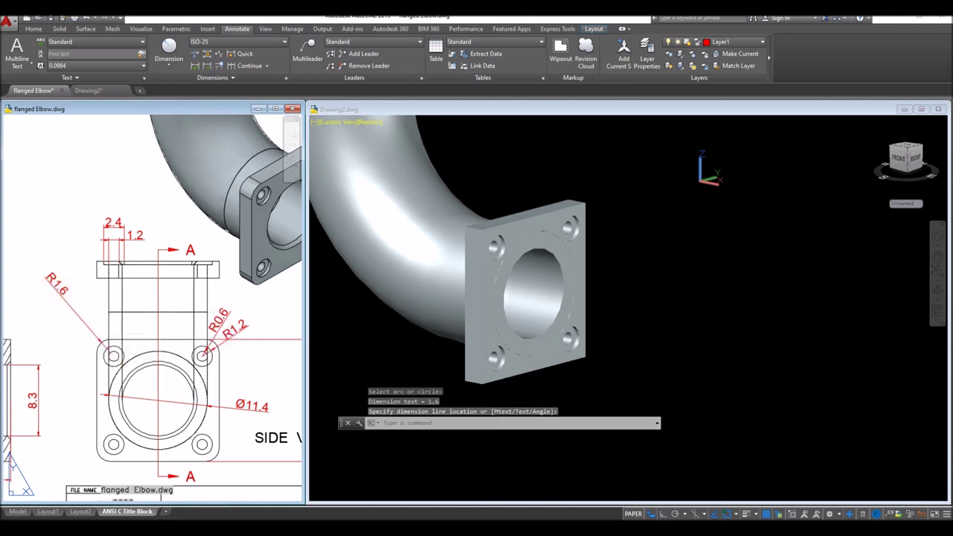
Step: In the 3D elbow drawing, fillet the four outer corner edges of the upright flange plate with a 1.6 radius
{"action": "left_click", "coordinate": [630, 264]}
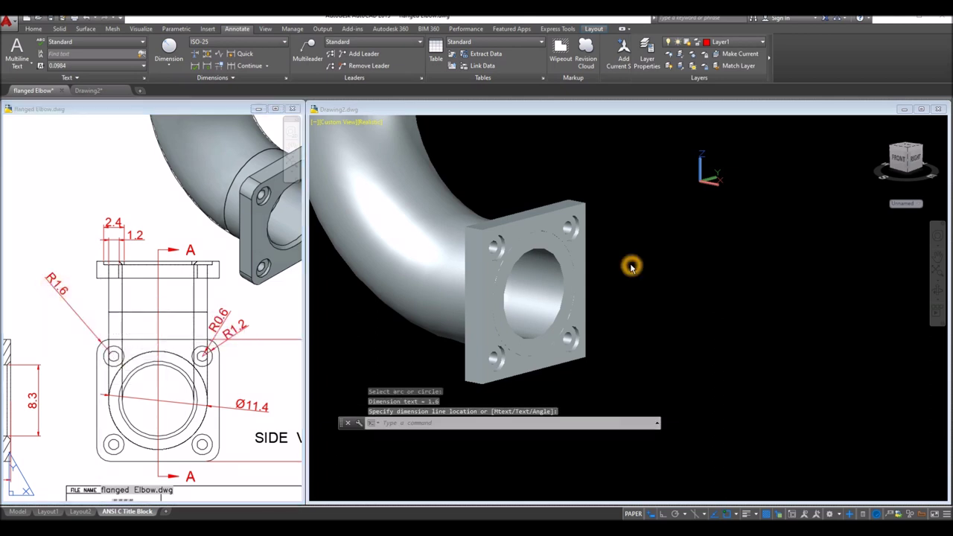
{"action": "left_click", "coordinate": [34, 29]}
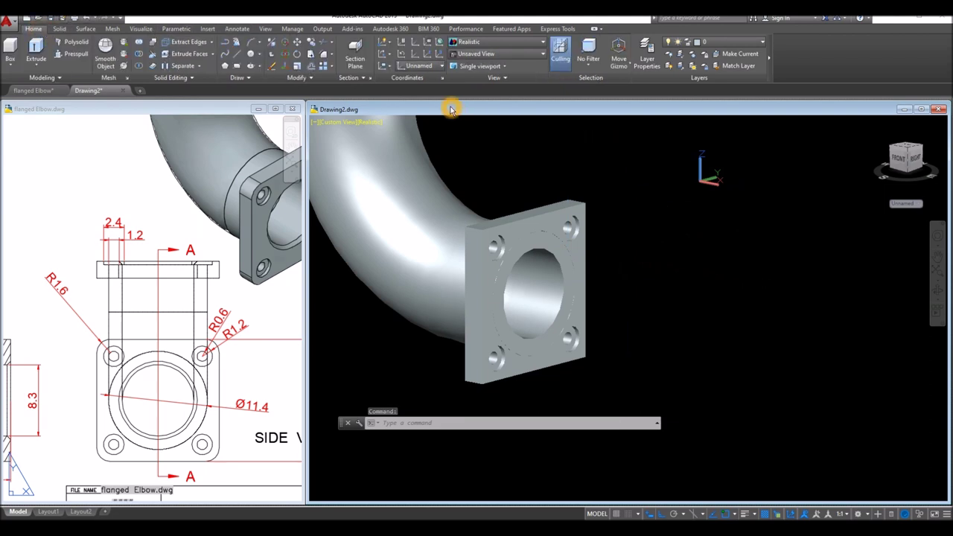
{"action": "left_click", "coordinate": [60, 29]}
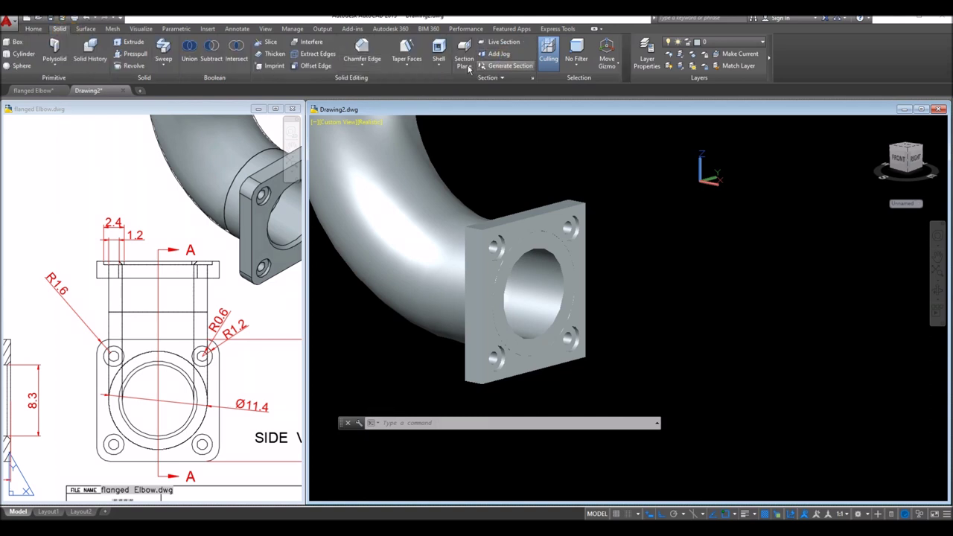
{"action": "left_click", "coordinate": [363, 70]}
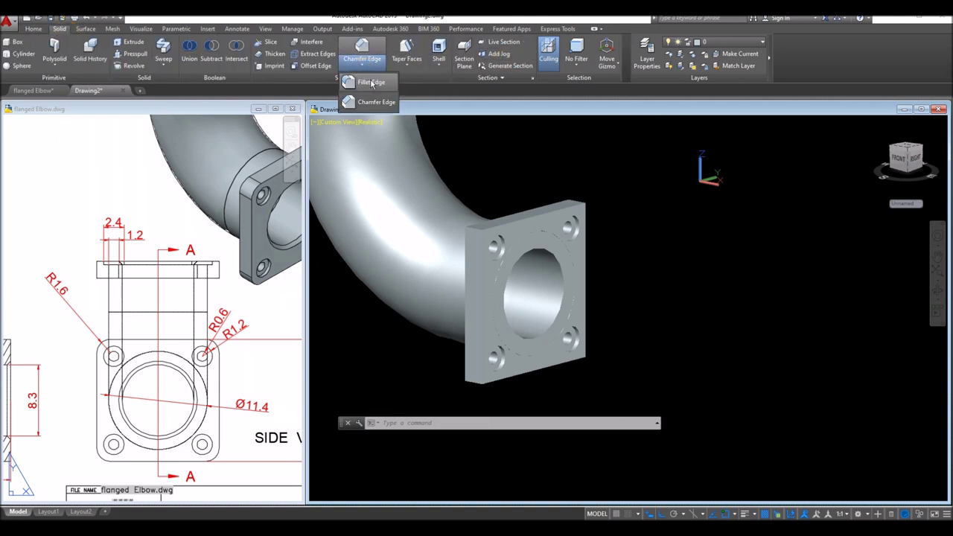
{"action": "left_click", "coordinate": [370, 79]}
{"action": "left_click", "coordinate": [534, 423]}
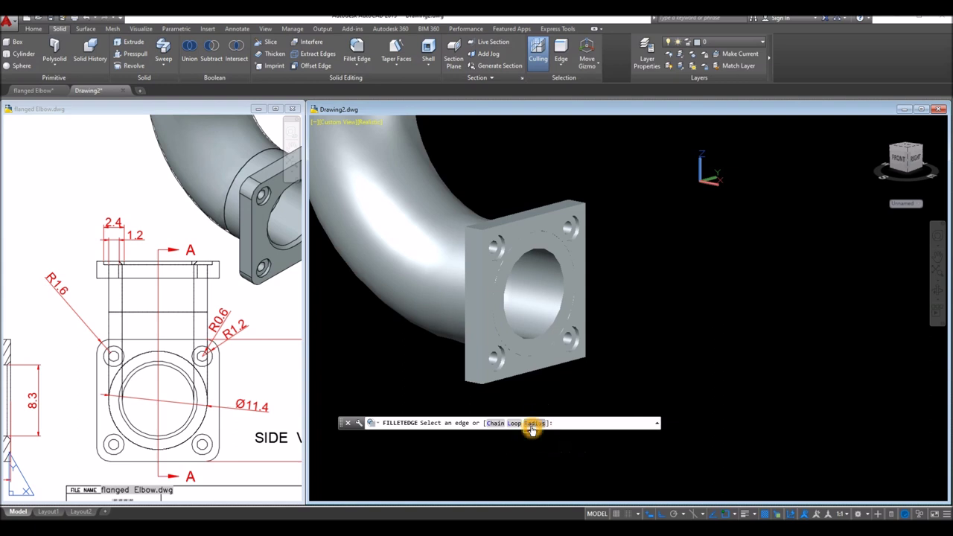
{"action": "left_click", "coordinate": [535, 424]}
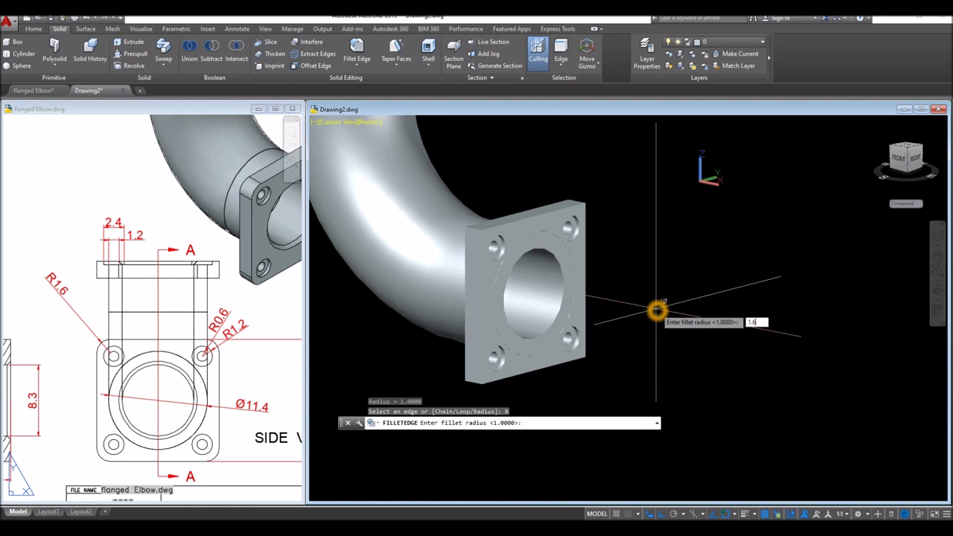
{"action": "key", "text": "Return"}
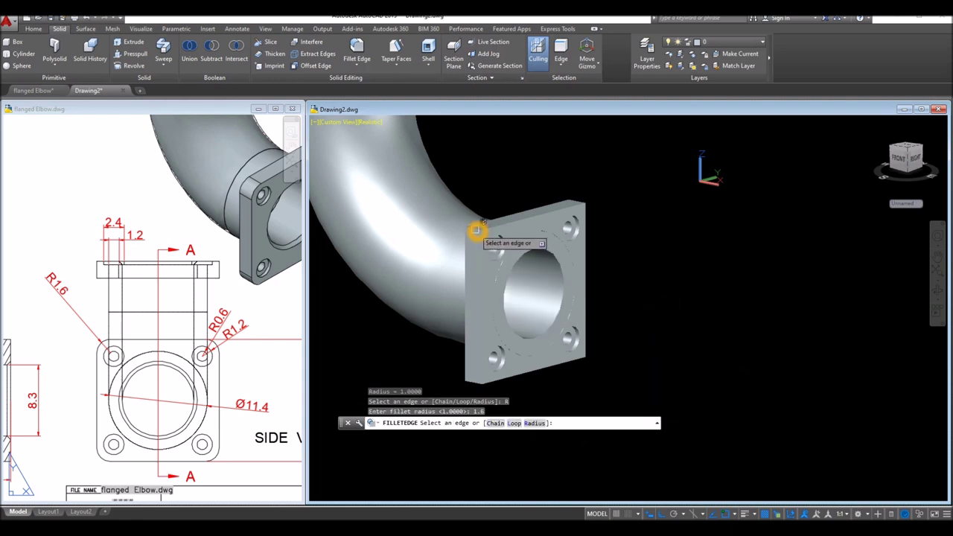
{"action": "left_click", "coordinate": [475, 231]}
{"action": "left_click", "coordinate": [574, 200]}
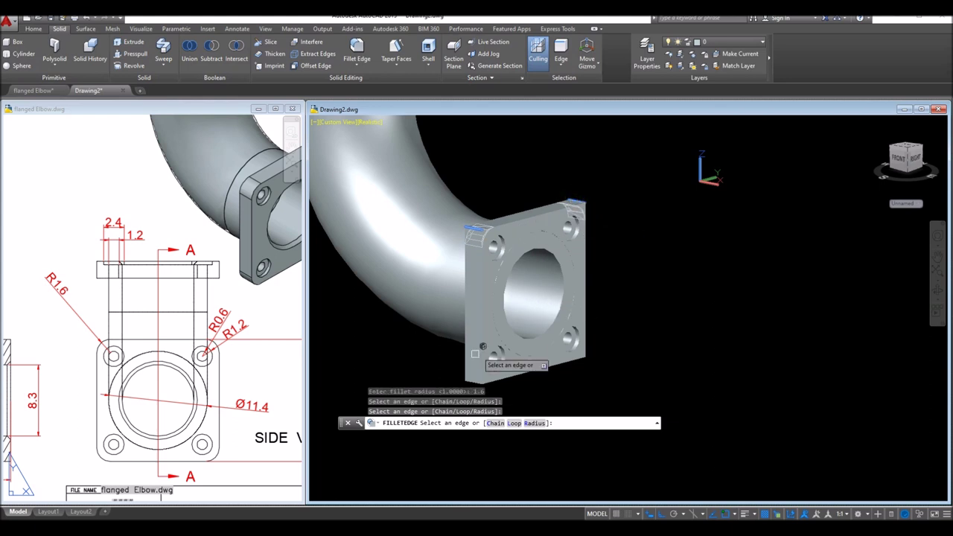
{"action": "left_click", "coordinate": [473, 379]}
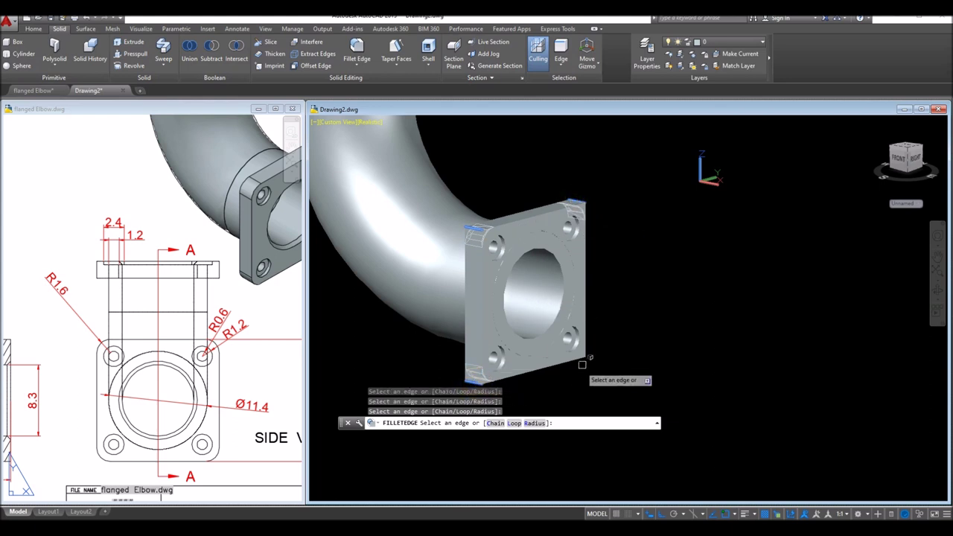
{"action": "middle_click_drag", "start_coordinate": [590, 362], "coordinate": [734, 373], "text": "shift"}
{"action": "right_click", "coordinate": [639, 254]}
{"action": "left_click", "coordinate": [662, 257]}
{"action": "right_click", "coordinate": [655, 257]}
{"action": "left_click", "coordinate": [664, 261]}
Step: Fillet the four vertical corner edges of the elbow's upward-facing flange plate with the 1.6 radius
{"action": "scroll", "coordinate": [665, 262], "scroll_direction": "down", "scroll_amount": 3}
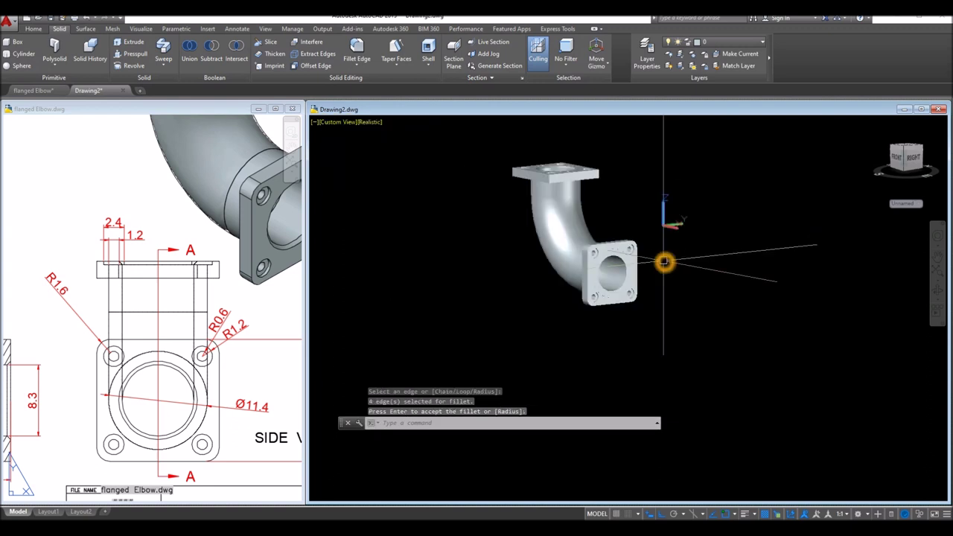
{"action": "right_click", "coordinate": [664, 252]}
{"action": "left_click", "coordinate": [681, 257]}
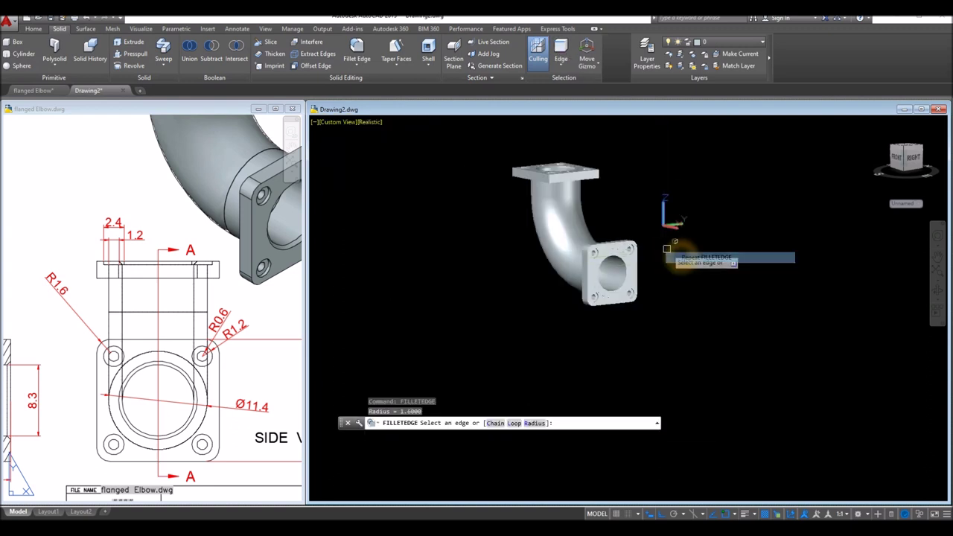
{"action": "scroll", "coordinate": [600, 181], "scroll_direction": "up", "scroll_amount": 4}
{"action": "scroll", "coordinate": [615, 159], "scroll_direction": "down", "scroll_amount": 2}
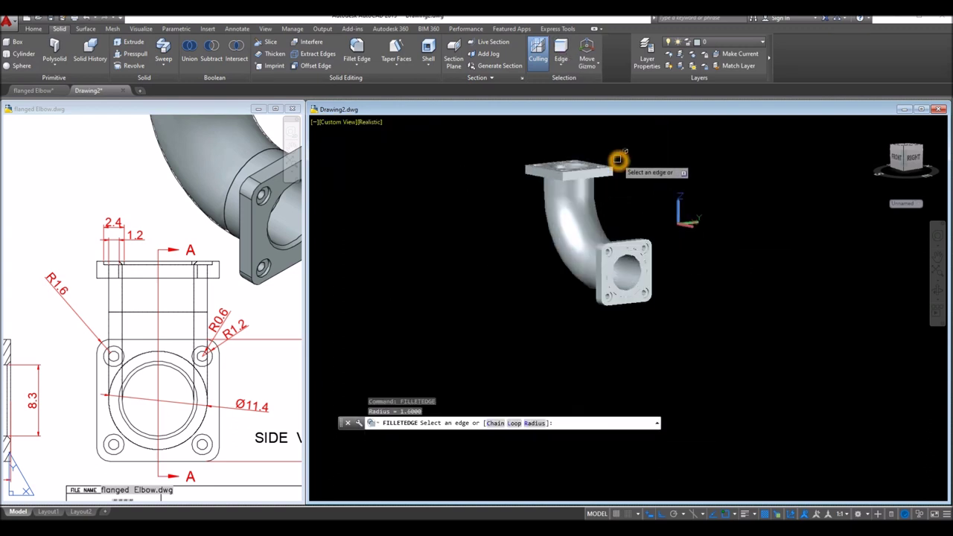
{"action": "scroll", "coordinate": [635, 161], "scroll_direction": "down", "scroll_amount": 2}
{"action": "middle_click_drag", "start_coordinate": [634, 162], "coordinate": [618, 183], "text": "shift"}
{"action": "scroll", "coordinate": [620, 179], "scroll_direction": "up", "scroll_amount": 4}
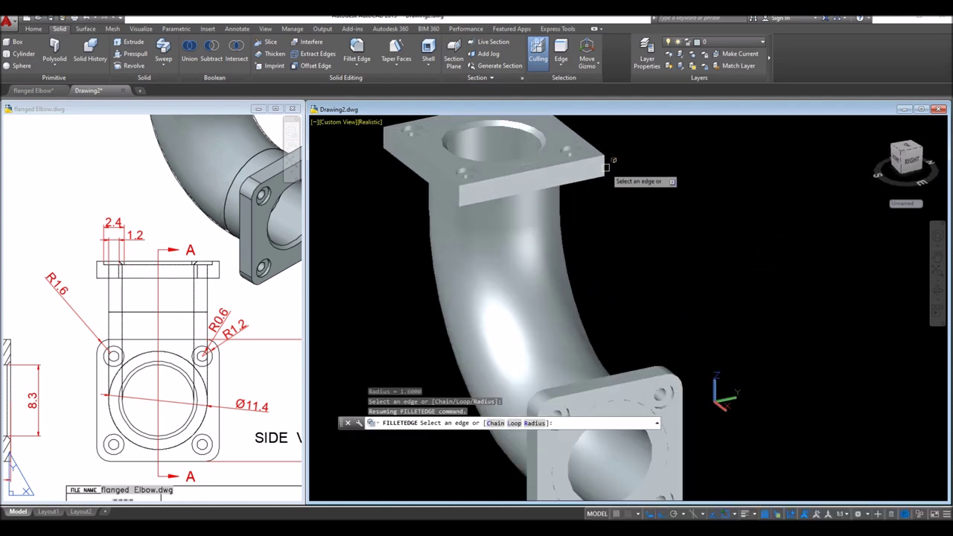
{"action": "left_click", "coordinate": [608, 170]}
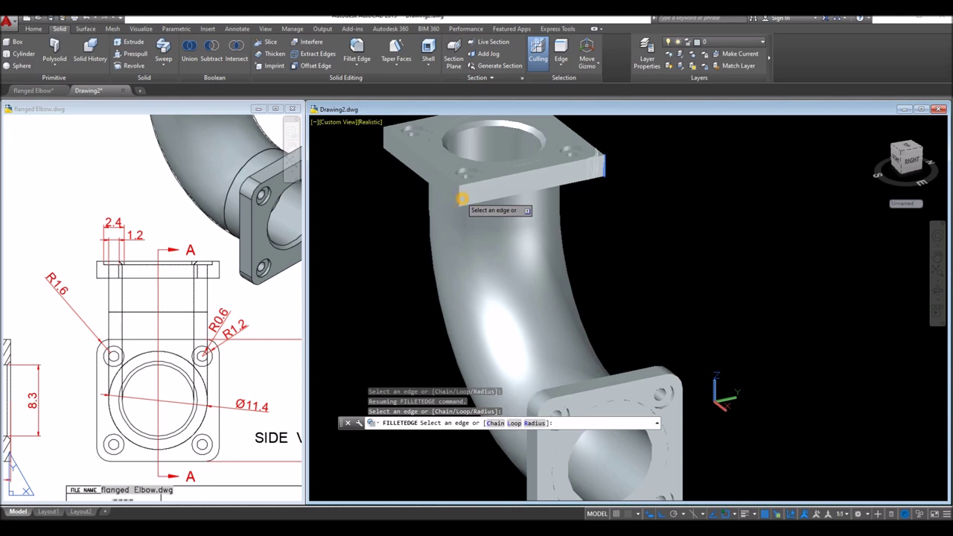
{"action": "left_click", "coordinate": [462, 198]}
{"action": "middle_click_drag", "start_coordinate": [566, 179], "coordinate": [694, 183], "text": "shift"}
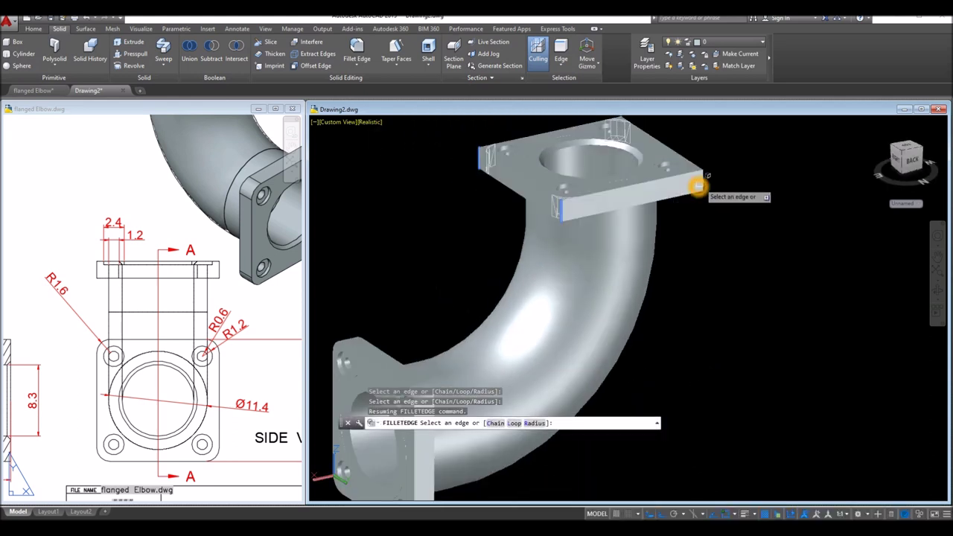
{"action": "left_click", "coordinate": [700, 184]}
{"action": "right_click", "coordinate": [722, 187]}
{"action": "left_click", "coordinate": [744, 191]}
{"action": "right_click", "coordinate": [735, 188]}
{"action": "left_click", "coordinate": [744, 192]}
Step: Minimize the reference drawing, maximize the elbow model's window and dock the command line beneath the model
{"action": "scroll", "coordinate": [722, 206], "scroll_direction": "down", "scroll_amount": 3}
{"action": "middle_click_drag", "start_coordinate": [559, 179], "coordinate": [634, 228], "text": "shift"}
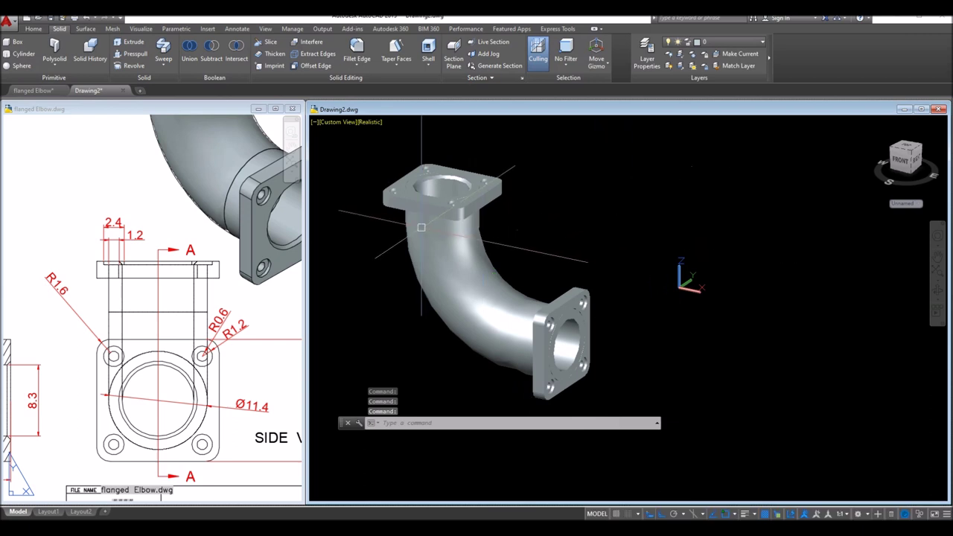
{"action": "left_click", "coordinate": [260, 110]}
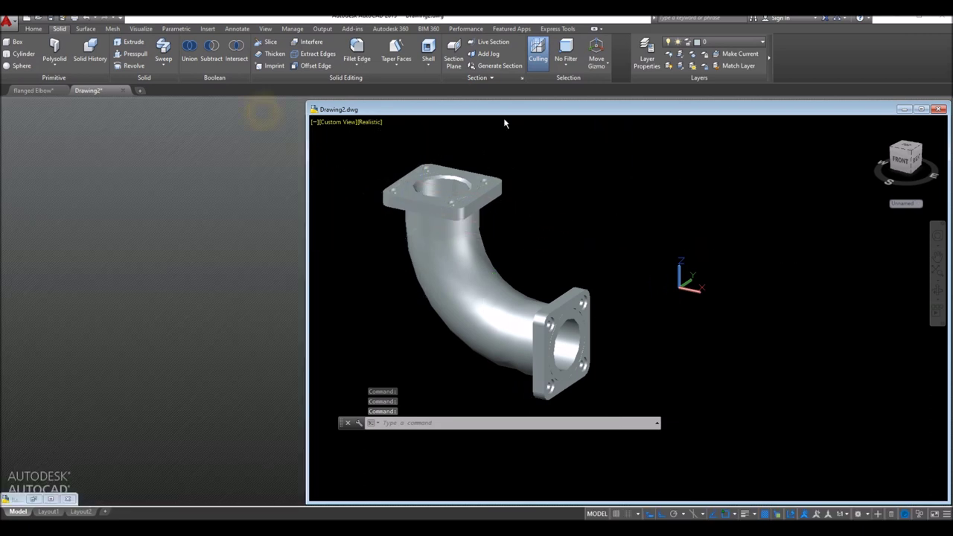
{"action": "left_click", "coordinate": [922, 109]}
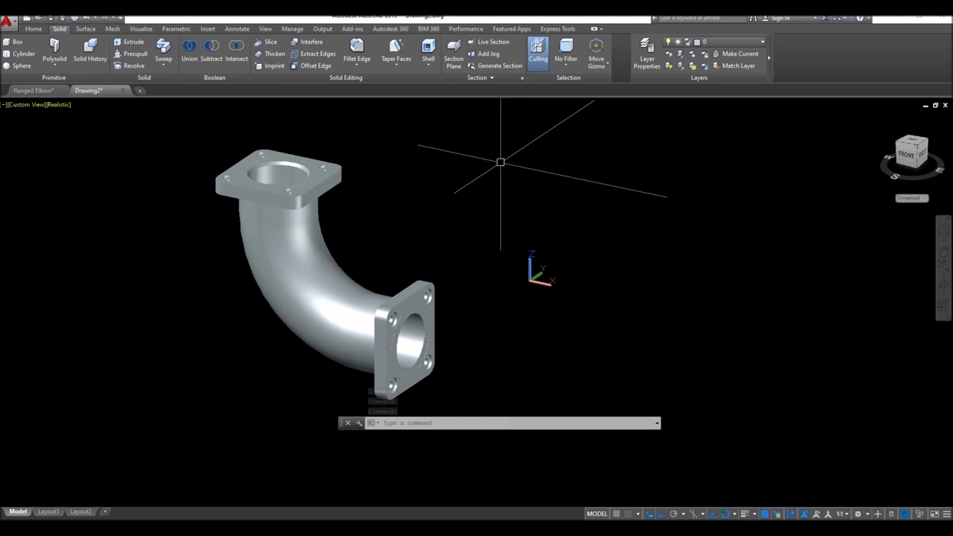
{"action": "left_click", "coordinate": [342, 424]}
{"action": "left_click_drag", "start_coordinate": [343, 424], "coordinate": [362, 502]}
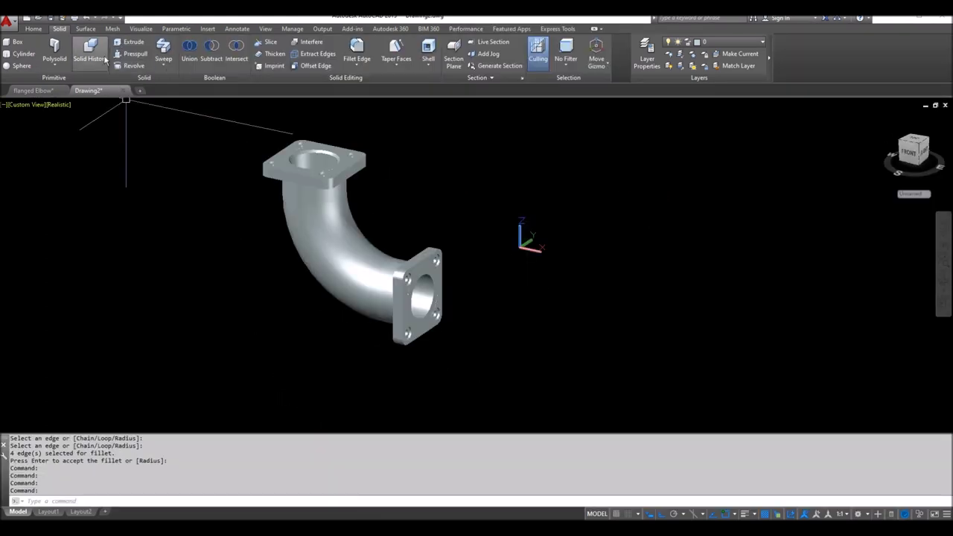
Step: Union the elbow pipe and both flange plates into a single solid
{"action": "left_click", "coordinate": [35, 30]}
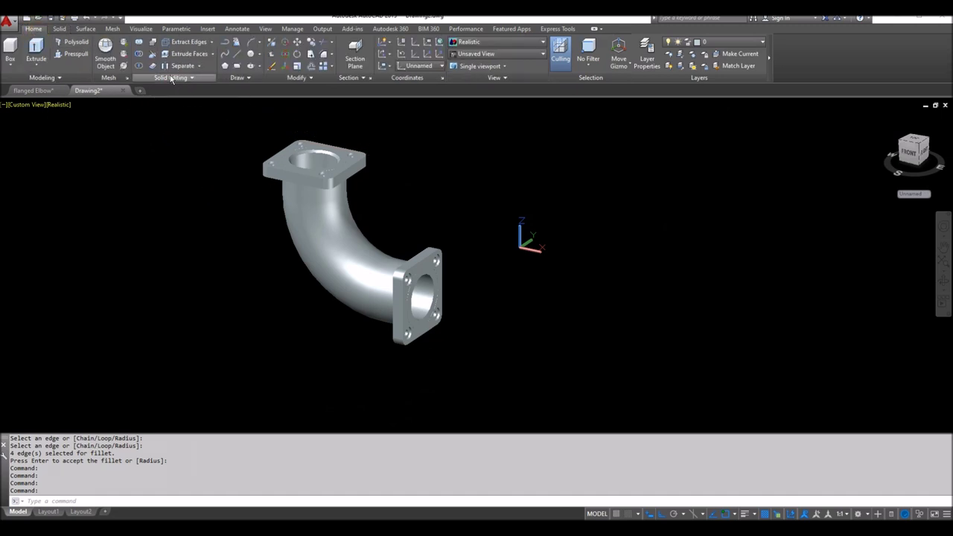
{"action": "left_click", "coordinate": [140, 43]}
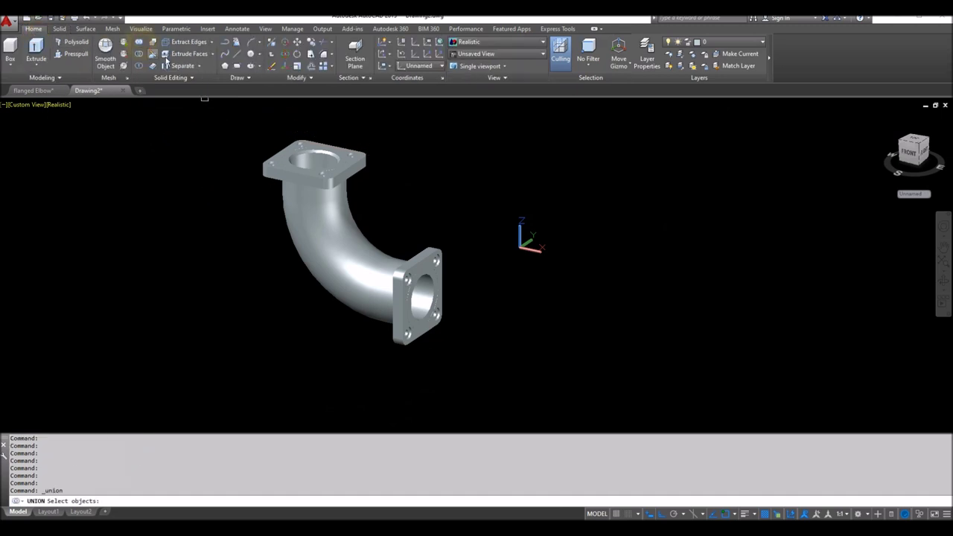
{"action": "left_click", "coordinate": [233, 122]}
{"action": "left_click", "coordinate": [538, 398]}
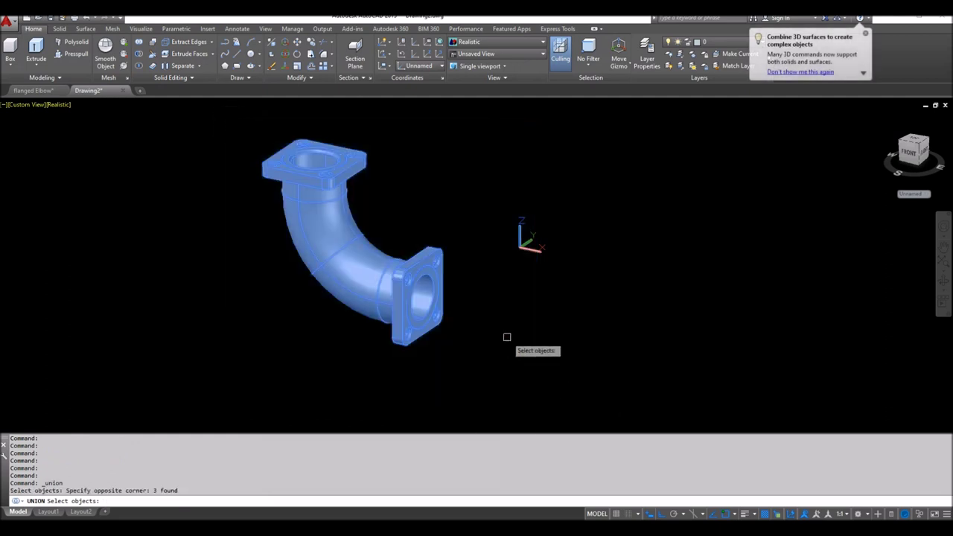
{"action": "middle_click_drag", "start_coordinate": [438, 208], "coordinate": [502, 222], "text": "shift"}
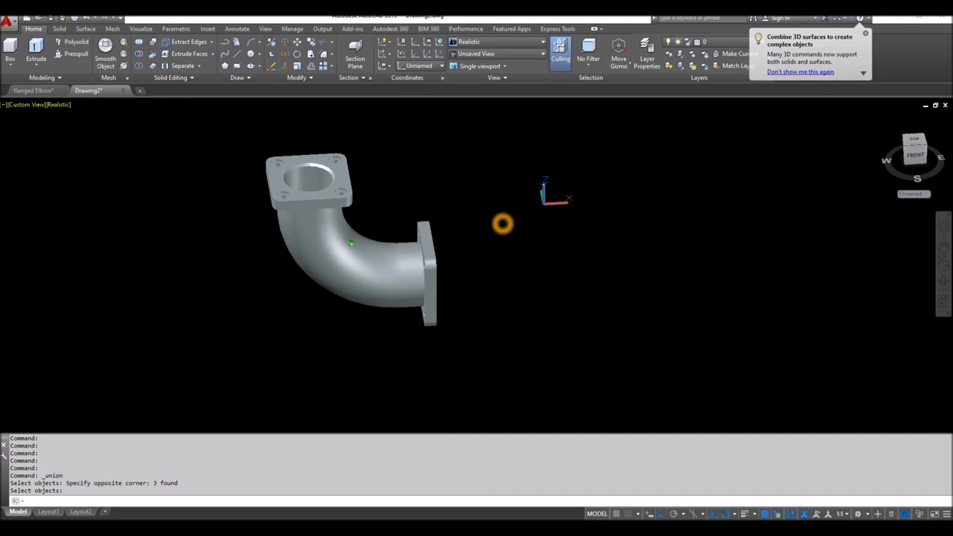
{"action": "key", "text": "Return"}
Step: Add the Flaked Reflective - Beige metallic paint from the Autodesk Library to the document materials and apply it to the elbow solid
{"action": "type", "text": "materials"}
{"action": "key", "text": "Return"}
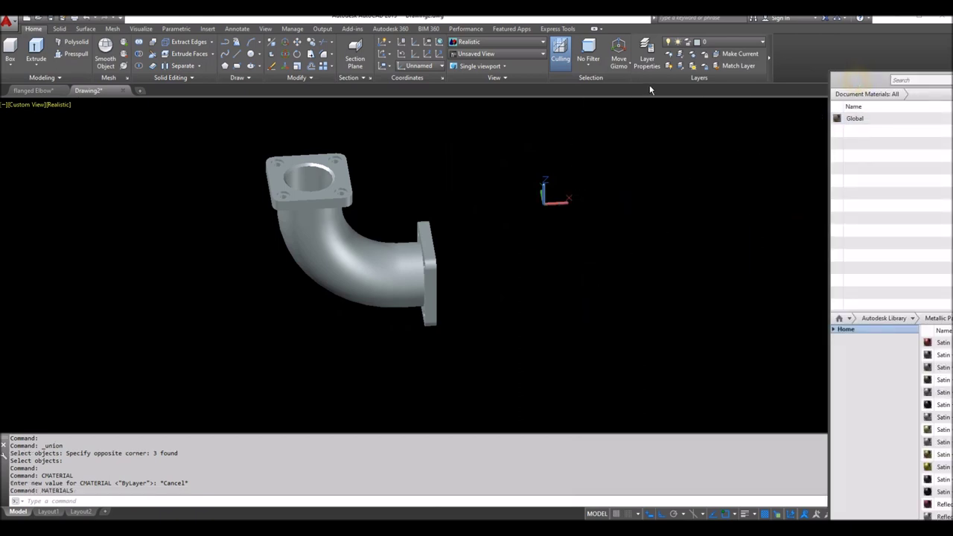
{"action": "left_click_drag", "start_coordinate": [883, 81], "coordinate": [801, 126]}
{"action": "scroll", "coordinate": [683, 282], "scroll_direction": "down", "scroll_amount": 5}
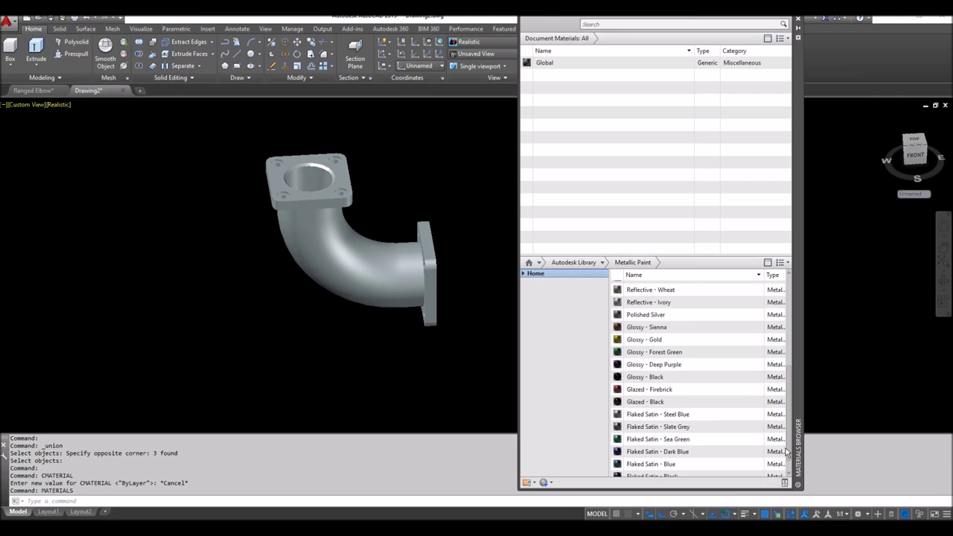
{"action": "left_click_drag", "start_coordinate": [786, 452], "coordinate": [786, 482]}
{"action": "mouse_move", "coordinate": [664, 478]}
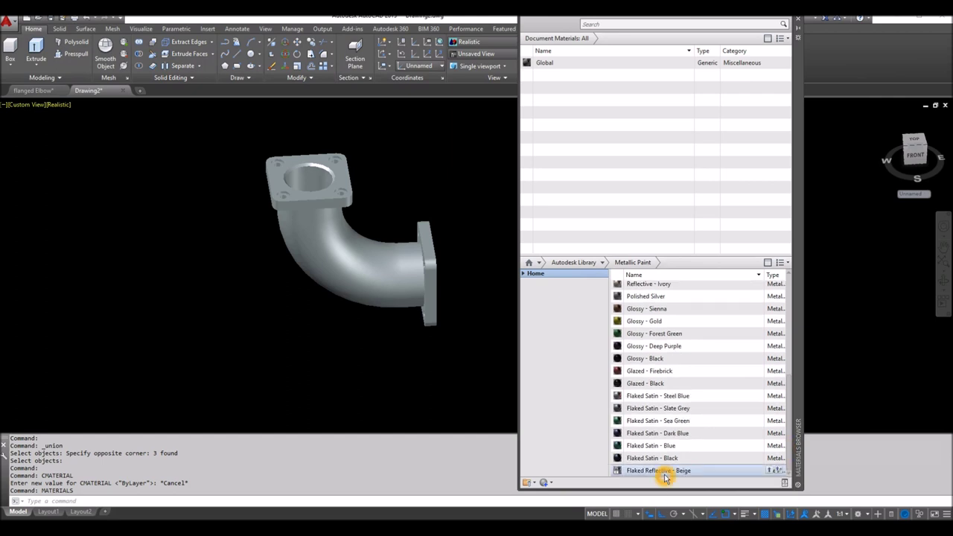
{"action": "left_click", "coordinate": [771, 471]}
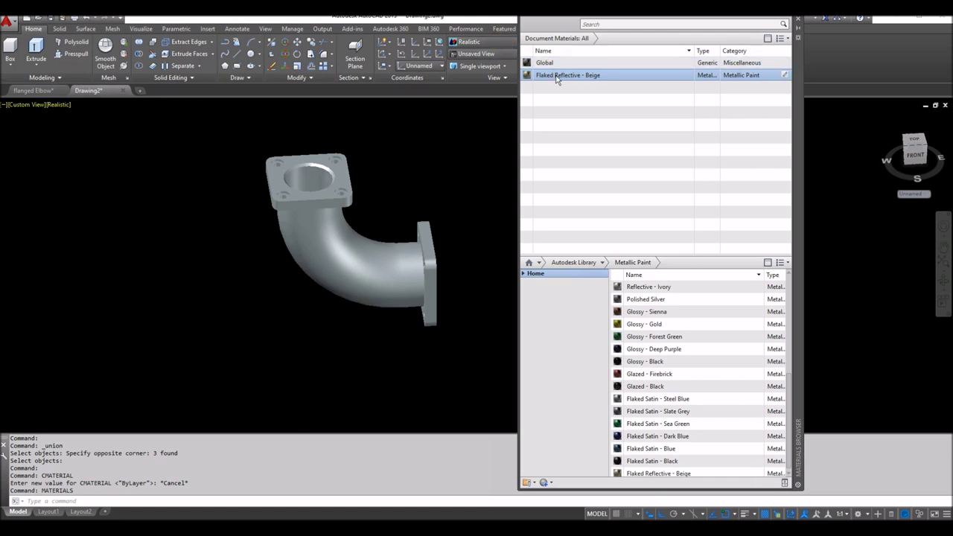
{"action": "left_click_drag", "start_coordinate": [400, 261], "coordinate": [403, 255]}
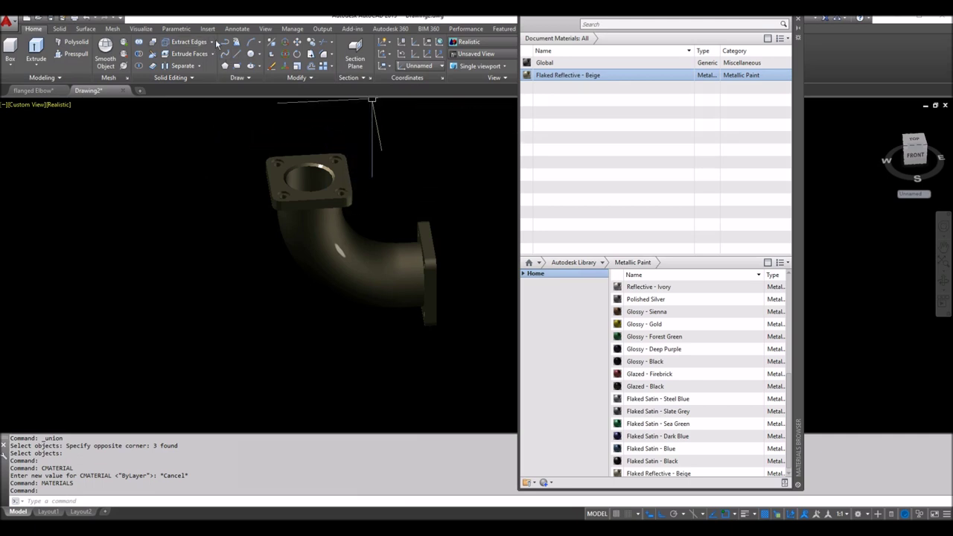
Step: Set the default lighting's contrast to about 70.4 and brightness to about 155.6, and close the Materials Browser
{"action": "left_click", "coordinate": [266, 29]}
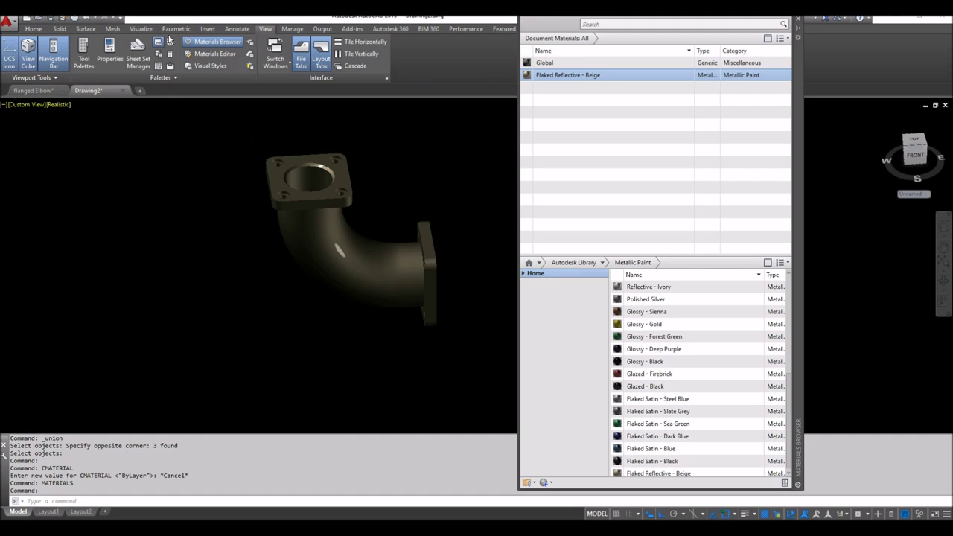
{"action": "left_click", "coordinate": [141, 29]}
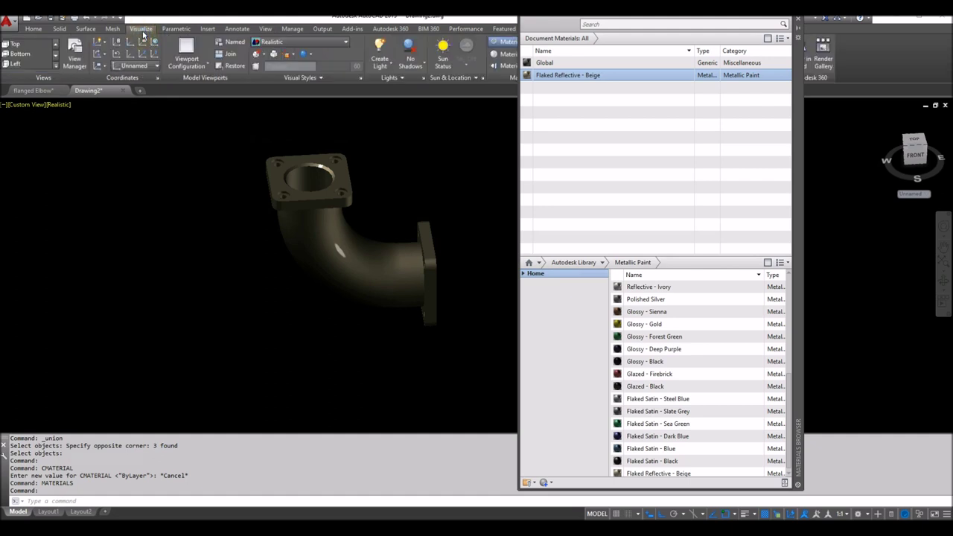
{"action": "left_click", "coordinate": [387, 79]}
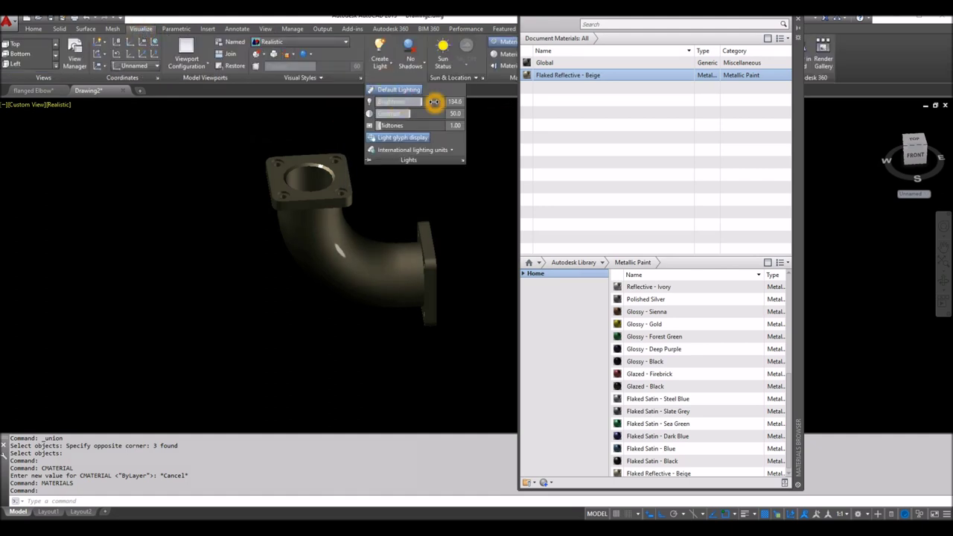
{"action": "mouse_move", "coordinate": [409, 113]}
{"action": "left_mouse_down"}
{"action": "mouse_move", "coordinate": [432, 113]}
{"action": "mouse_move", "coordinate": [423, 113]}
{"action": "left_mouse_up"}
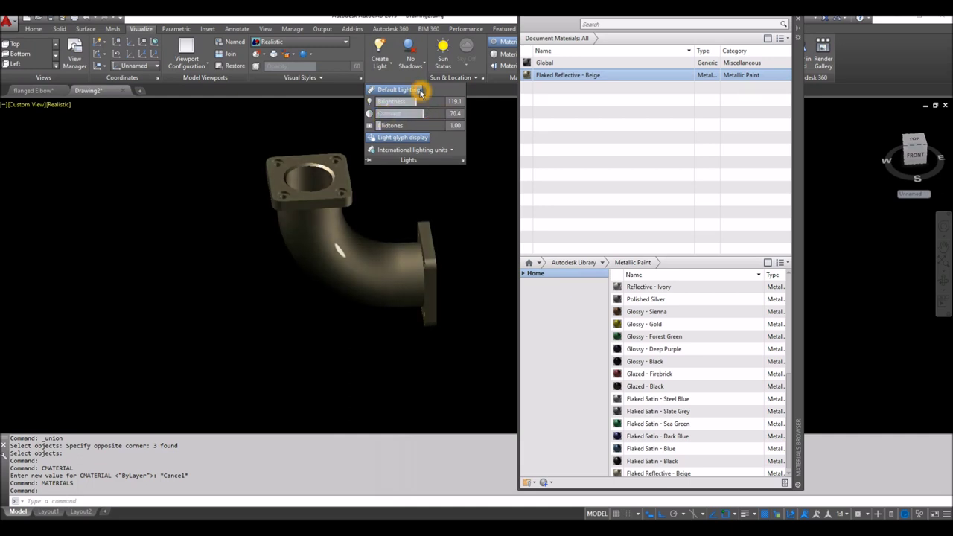
{"action": "left_click_drag", "start_coordinate": [417, 102], "coordinate": [434, 101]}
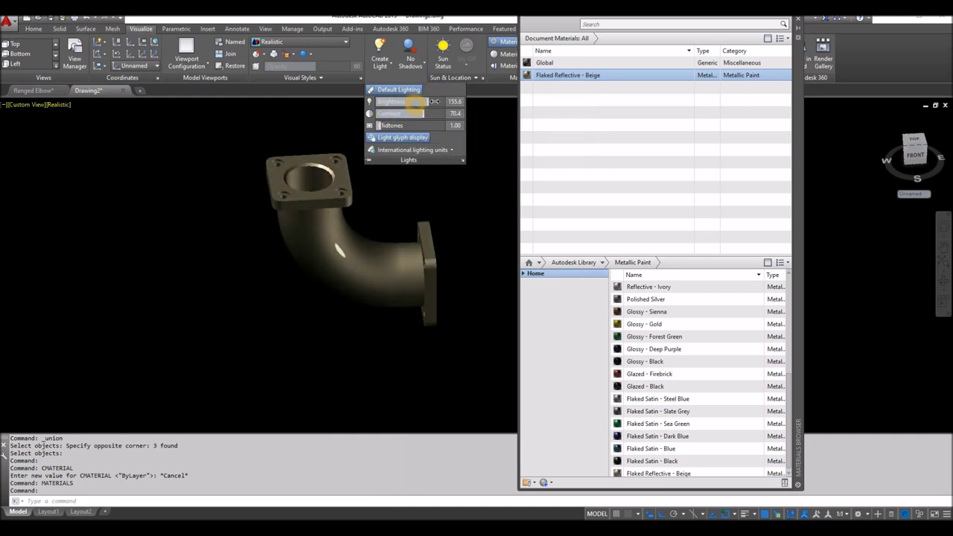
{"action": "left_click", "coordinate": [799, 19]}
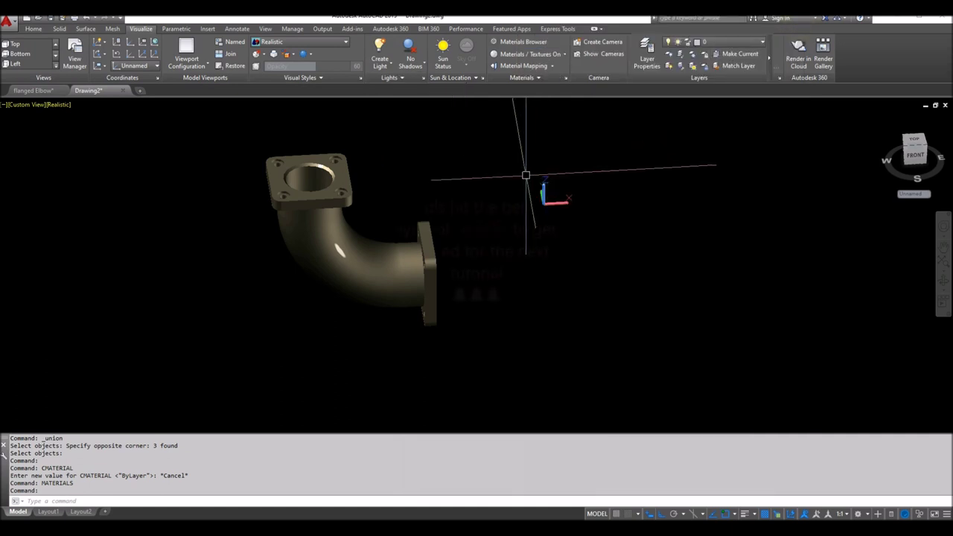
{"action": "middle_click_drag", "start_coordinate": [528, 179], "coordinate": [592, 168], "text": "shift"}
{"action": "scroll", "coordinate": [392, 185], "scroll_direction": "up", "scroll_amount": 3}
{"action": "middle_click_drag", "start_coordinate": [392, 185], "coordinate": [365, 161], "text": "shift"}
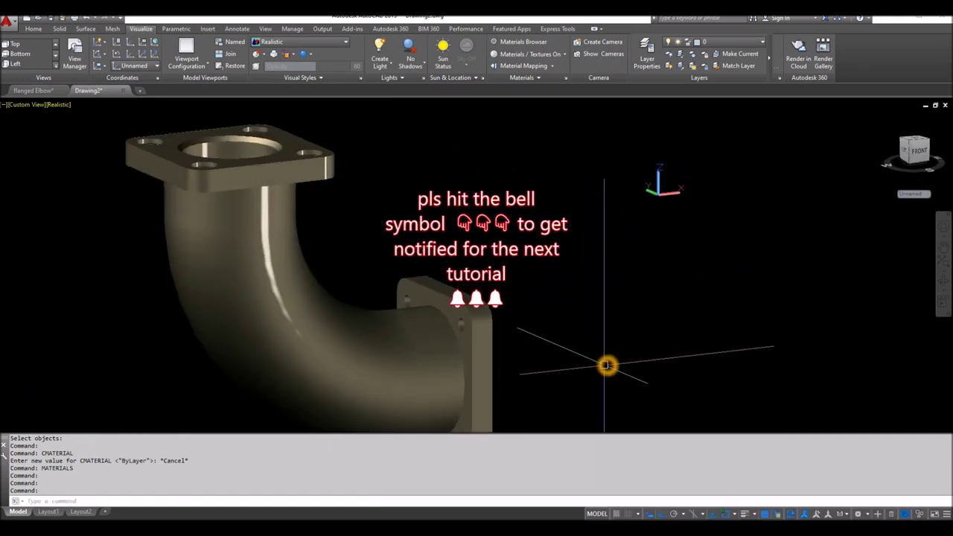